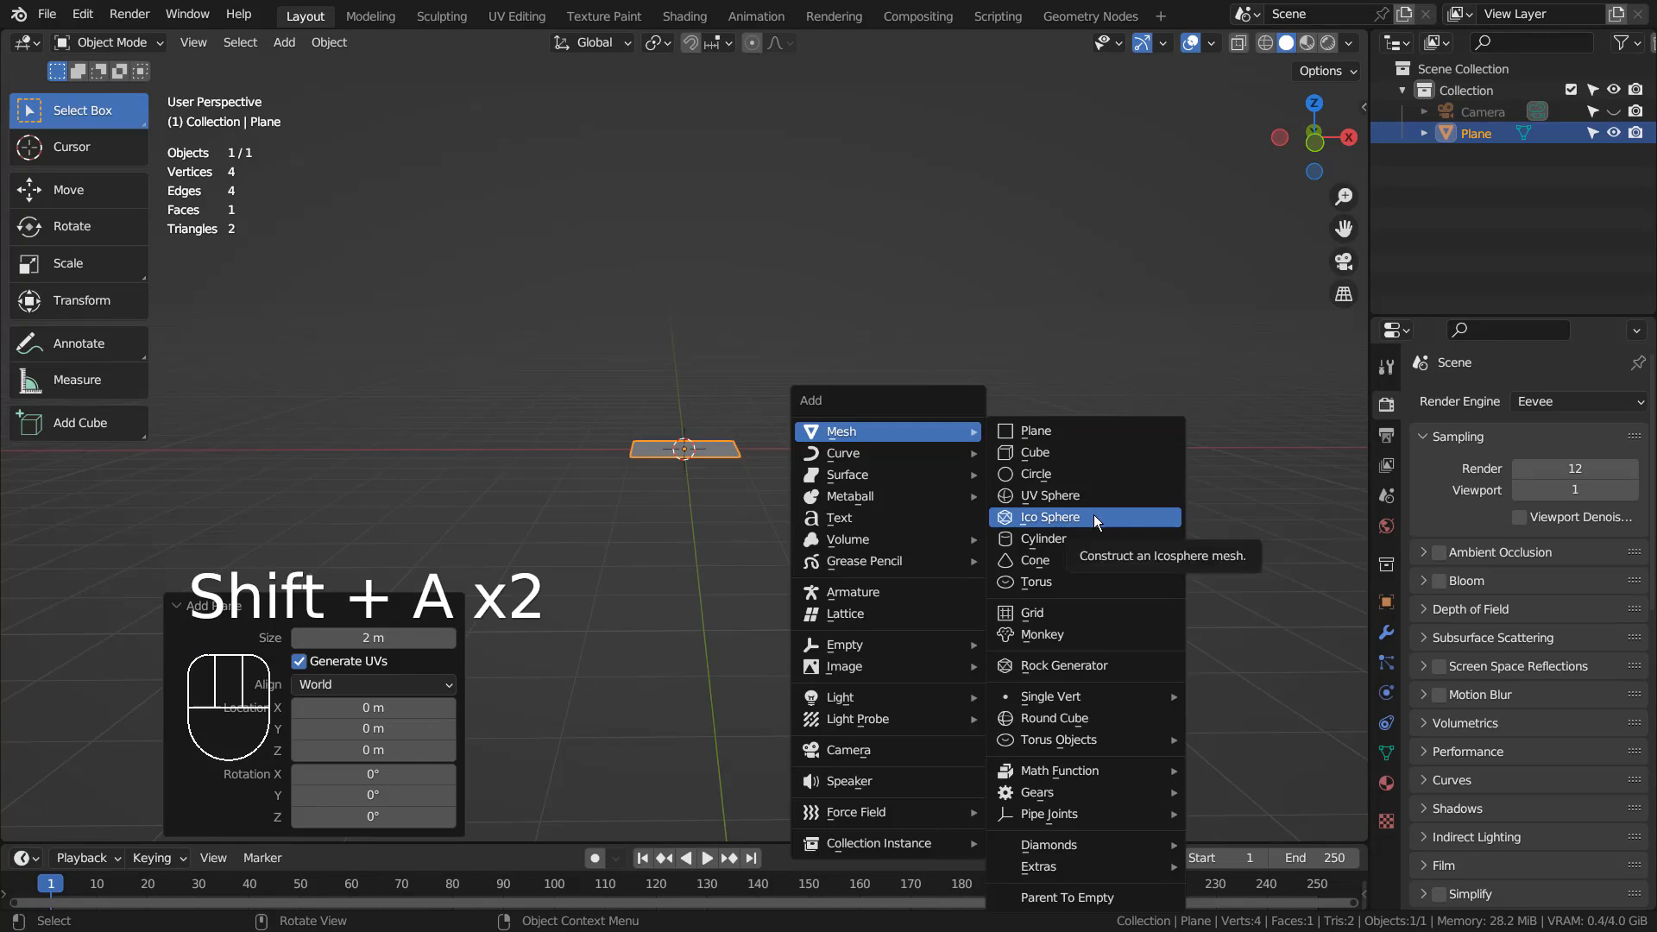
Add an icosphere, raise it about 1.89 m above the plane along Z, and hide it in the viewport
click(1094, 514)
key(g)
key(z)
click(1070, 440)
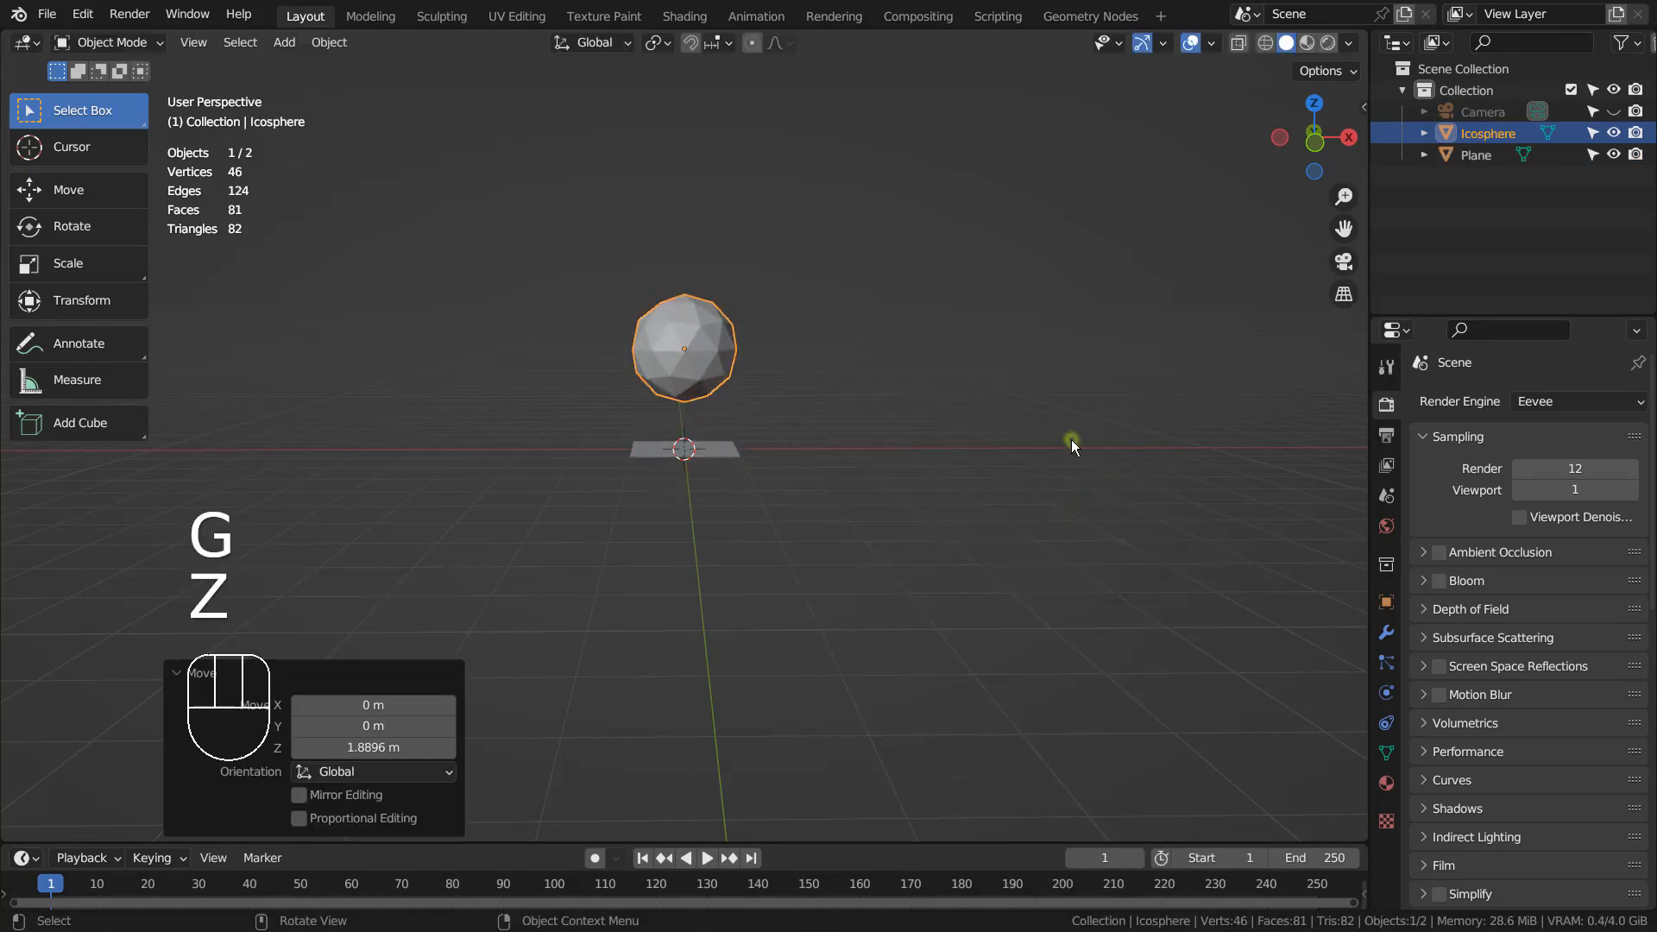
click(1613, 132)
Add a new emitter particle system to the plane
click(1476, 155)
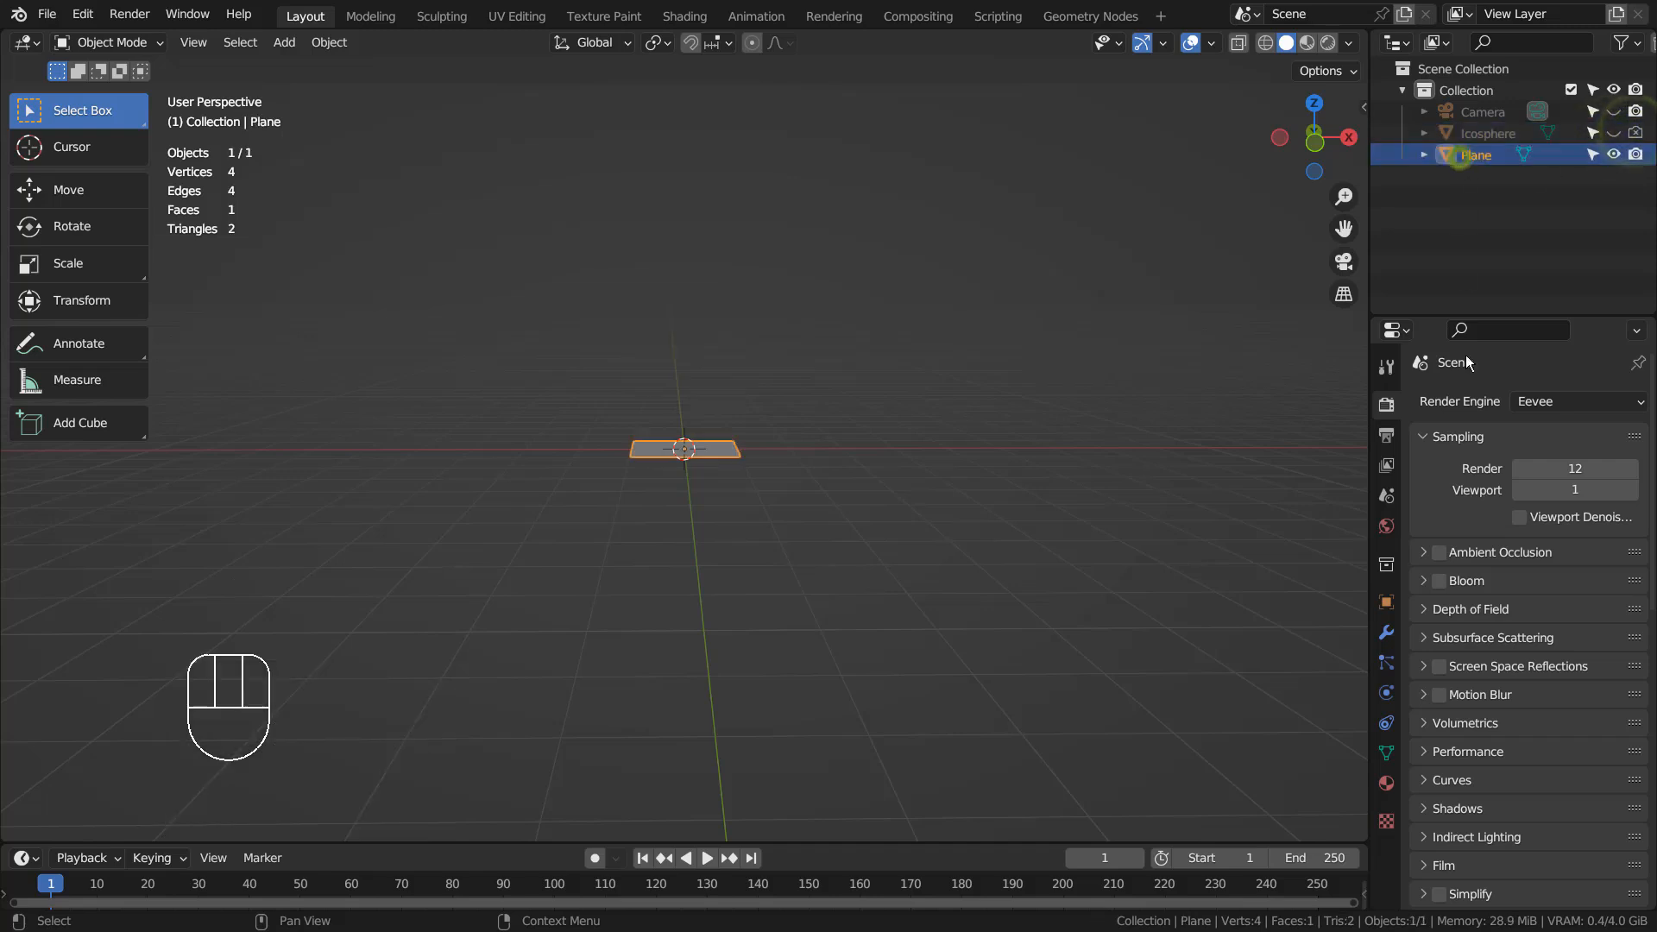
click(1385, 663)
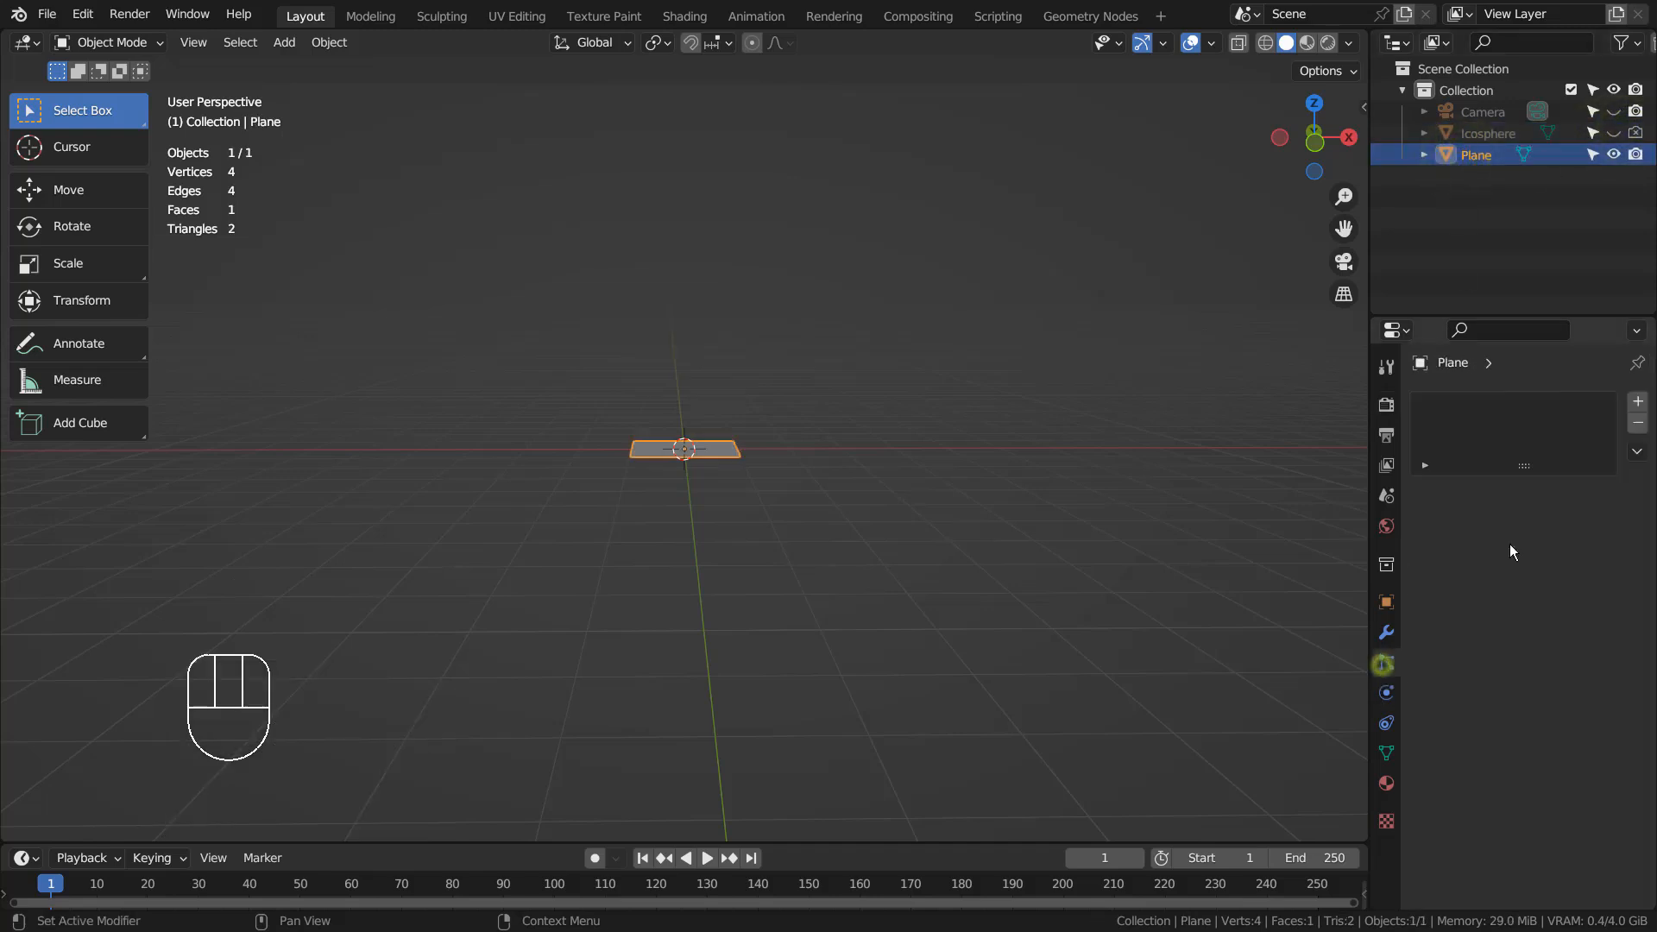
click(1637, 402)
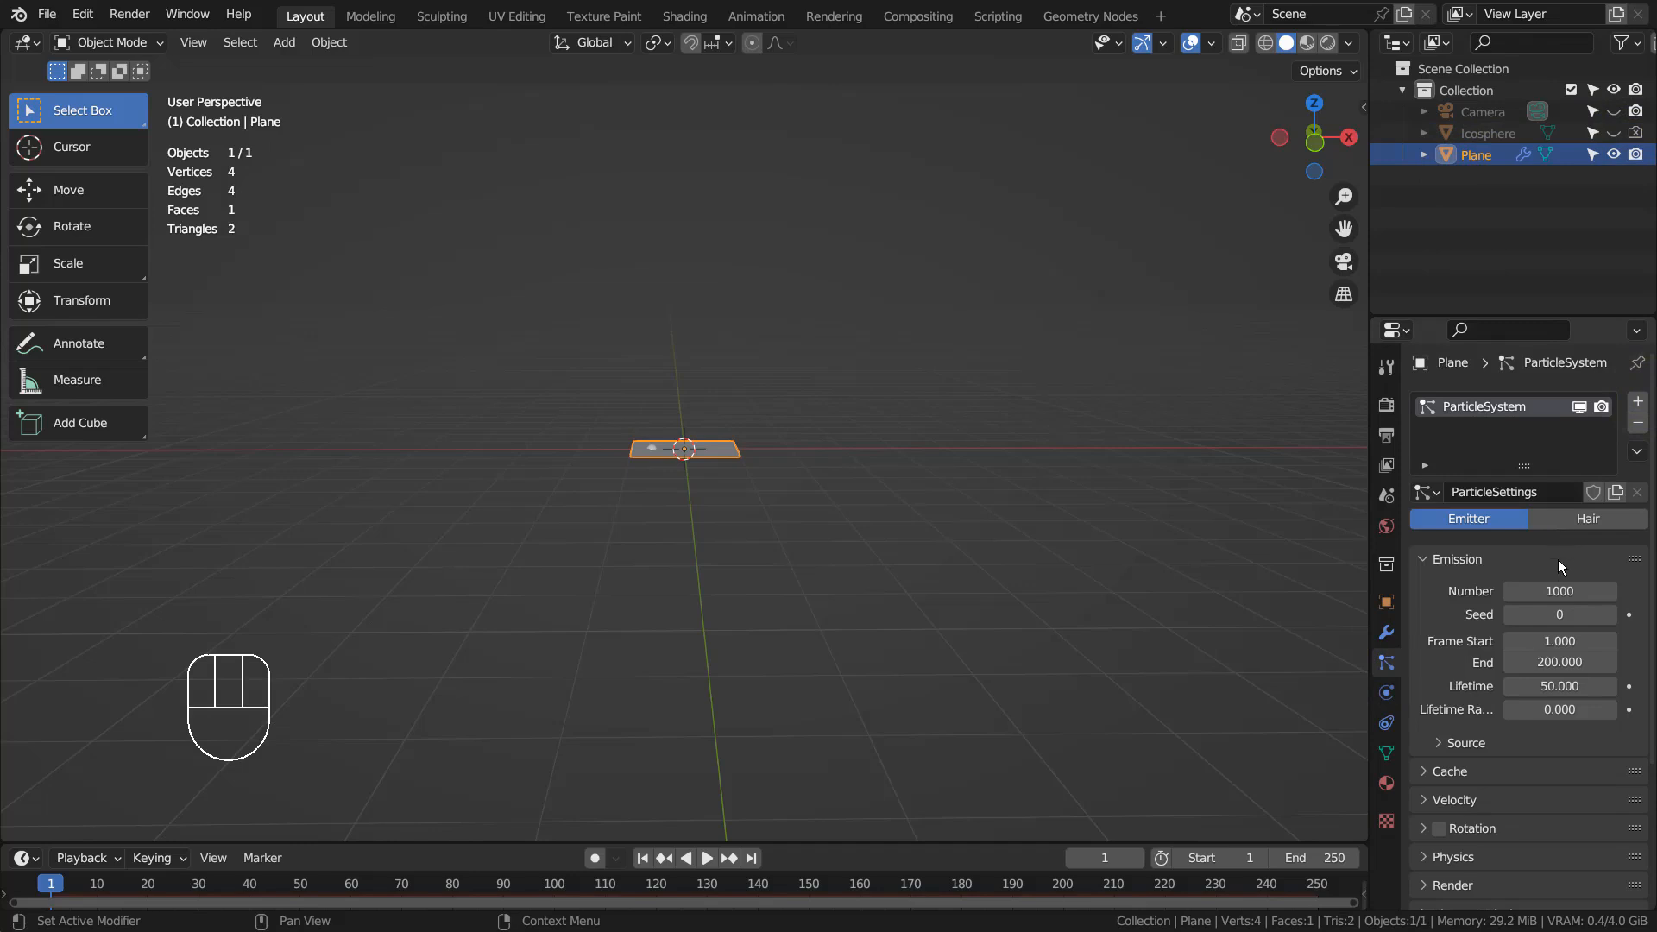
Set the particle emission to end at frame 250, with a lifetime of 250 and a particle number of 2000
click(1560, 661)
text(250)
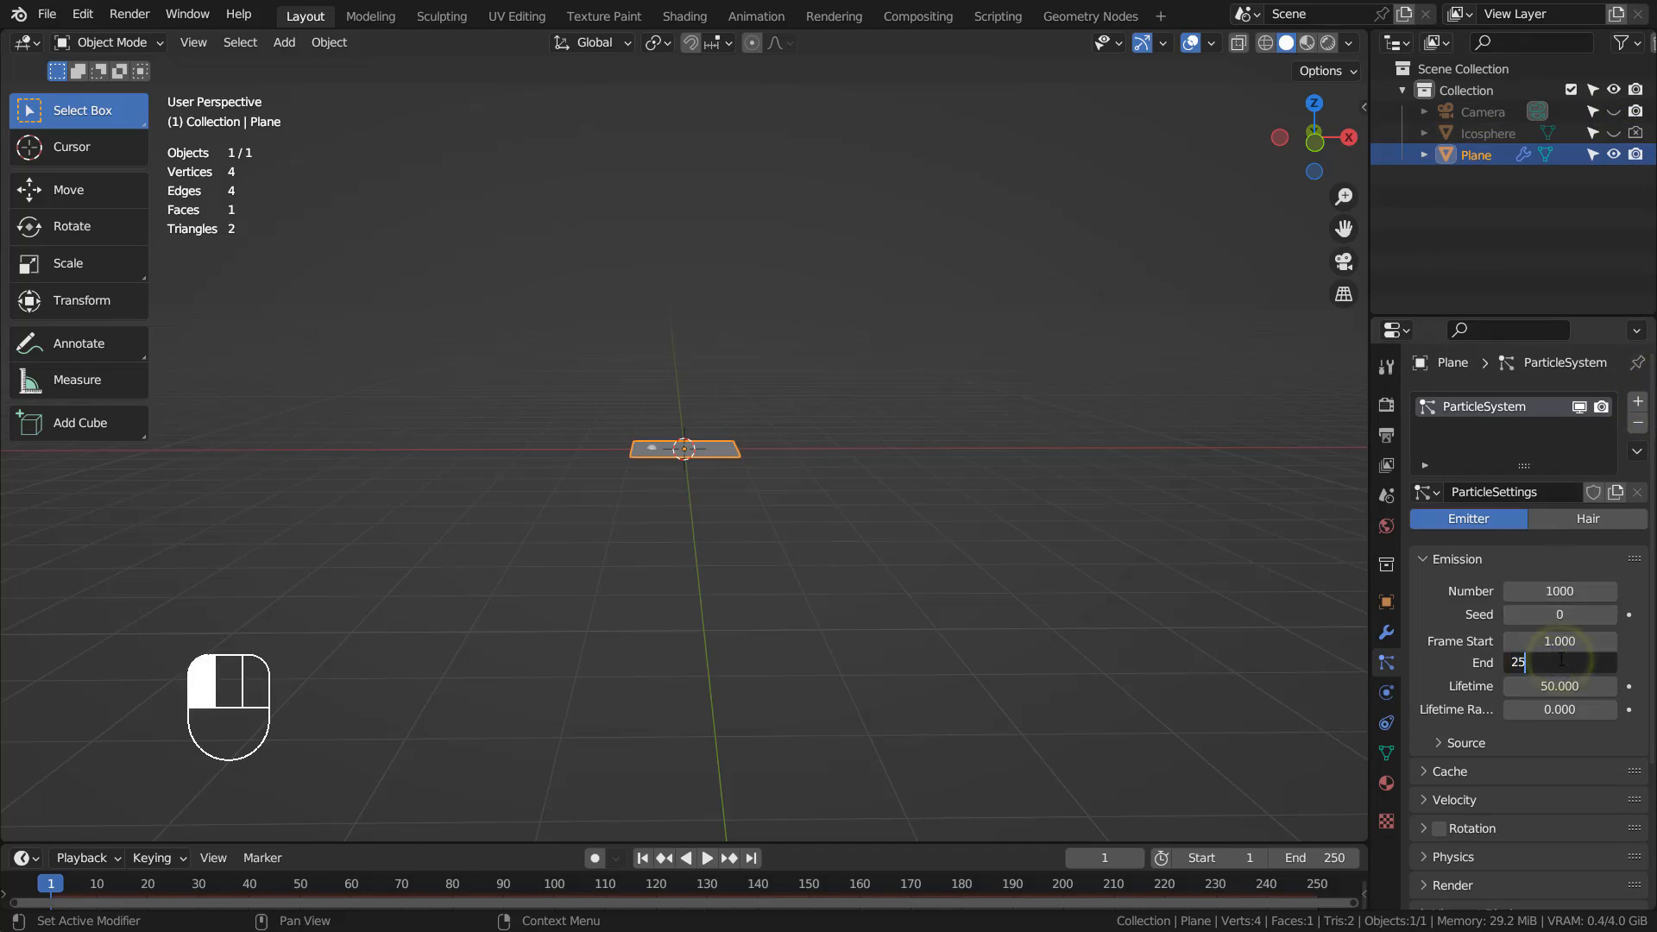
key(Tab)
text(250)
key(Return)
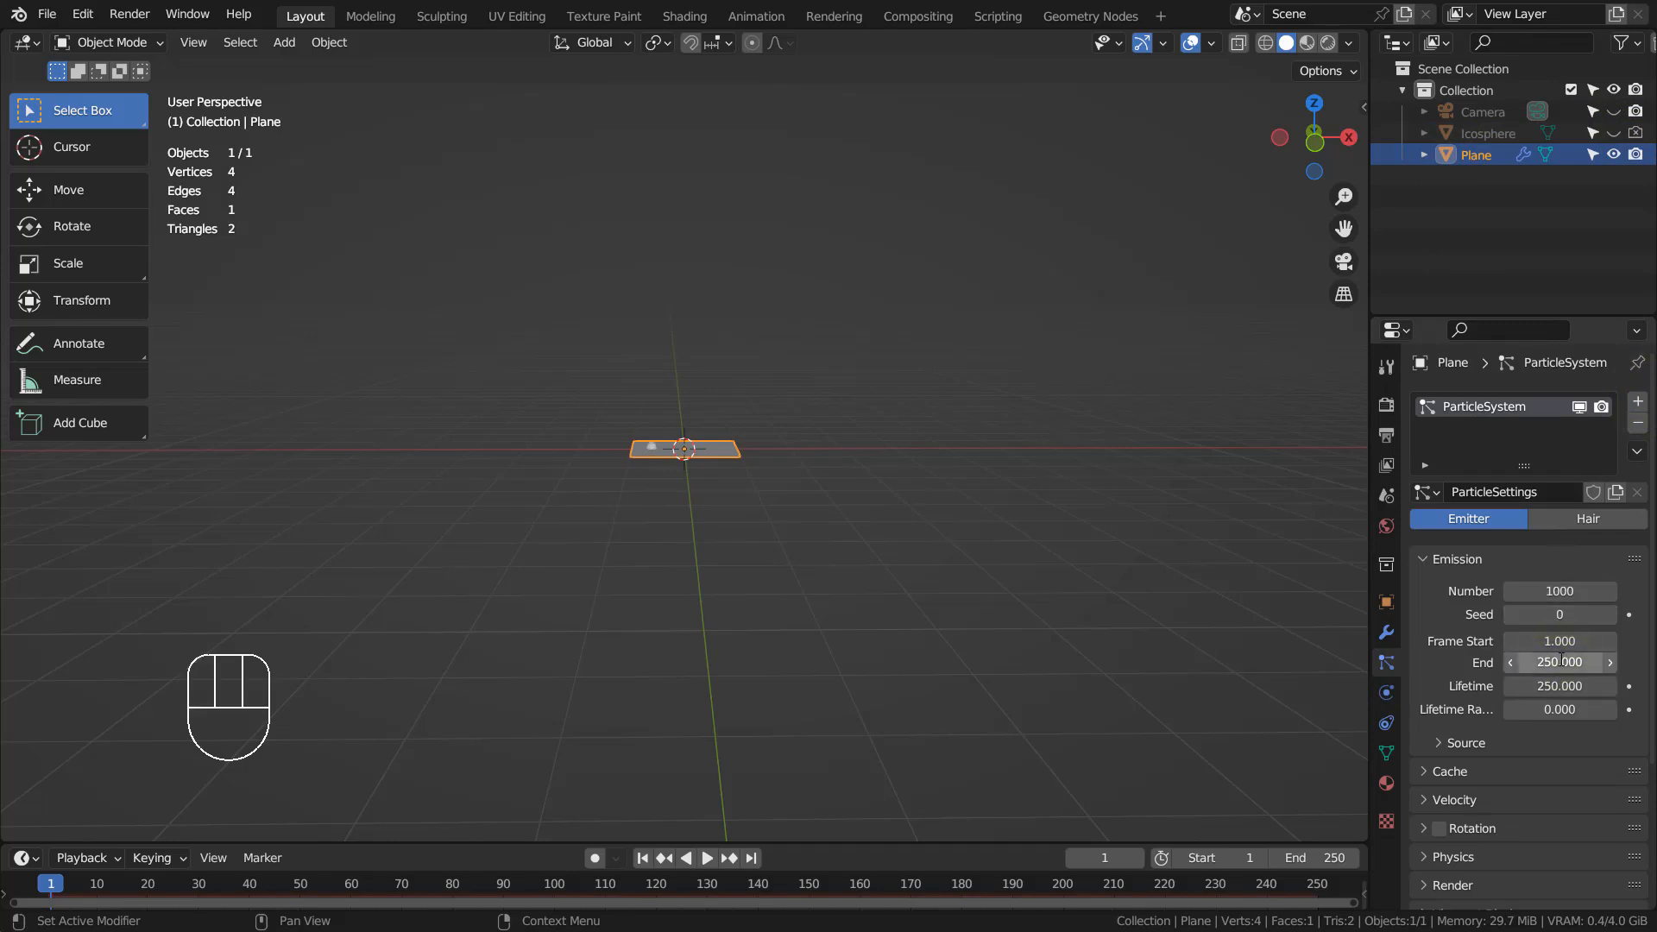
click(1579, 590)
text(20)
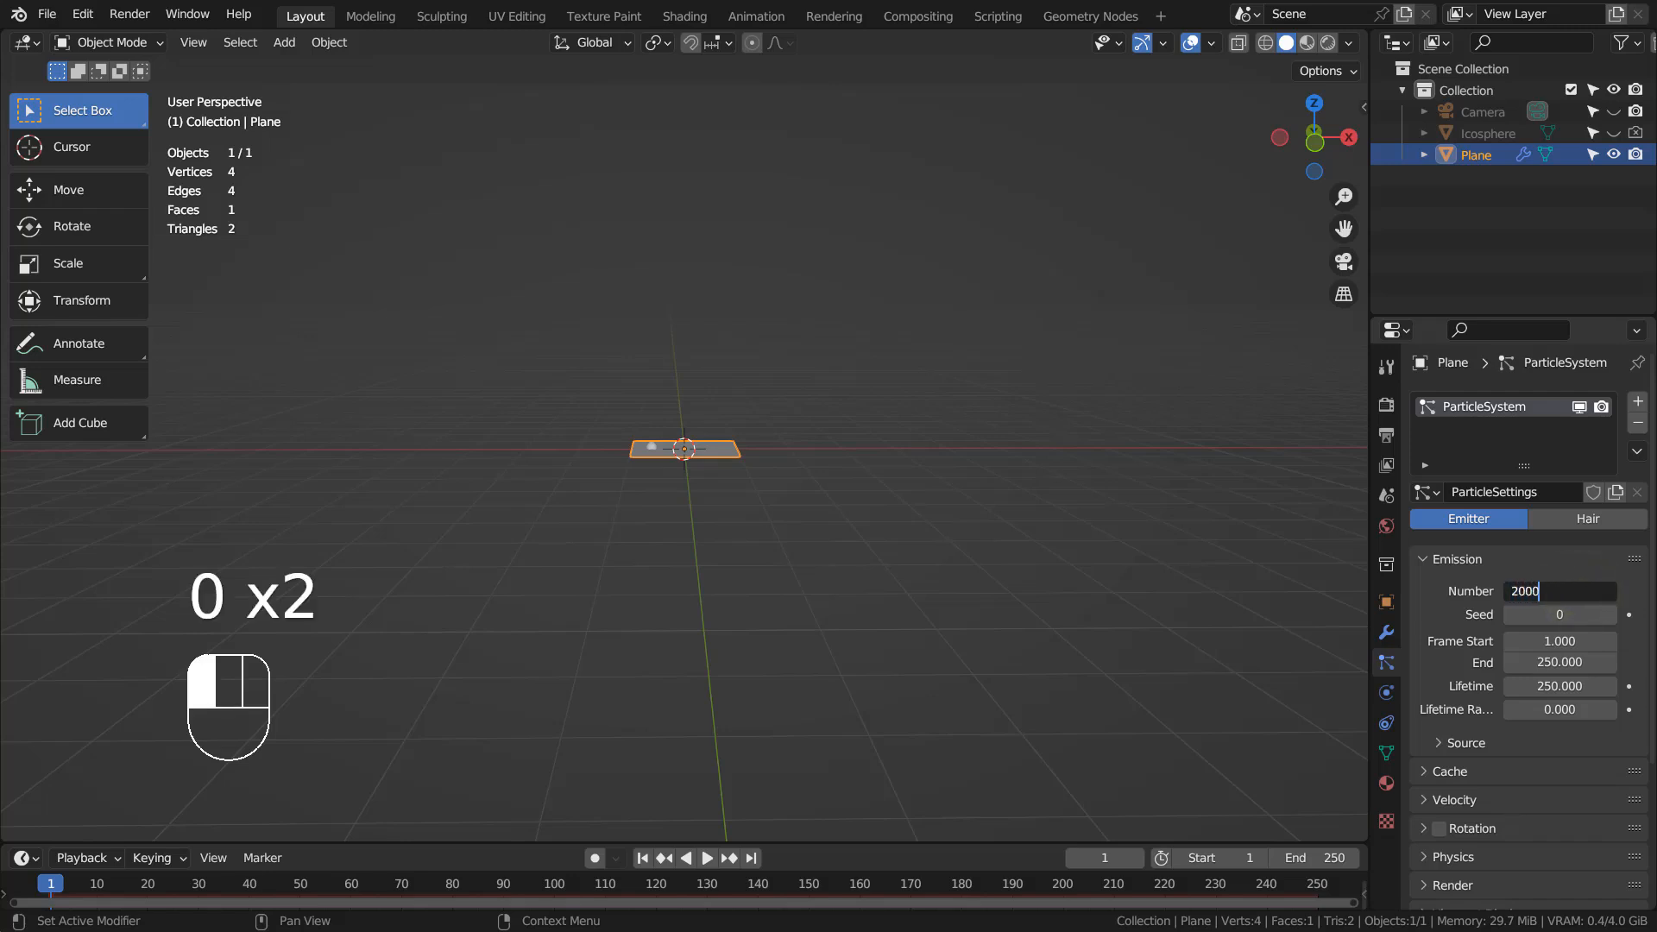
key(Return)
Render the particles as an object, using the icosphere as the instance object
scroll(1426, 857, down, 1)
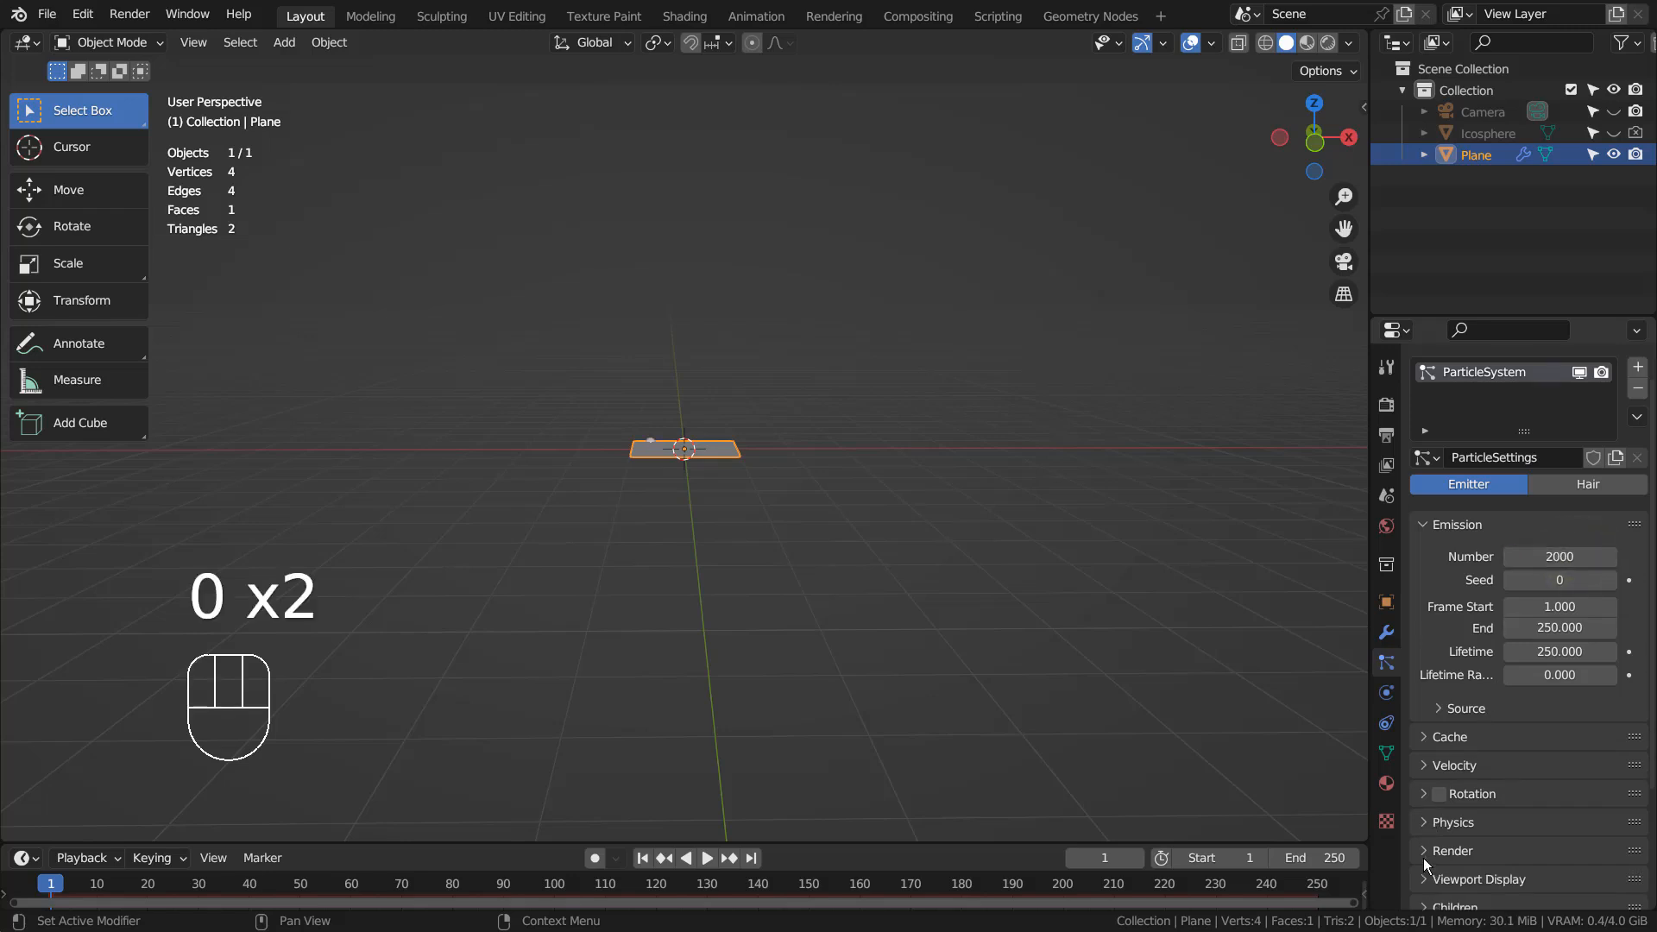
click(1428, 854)
scroll(1466, 820, down, 4)
click(1546, 743)
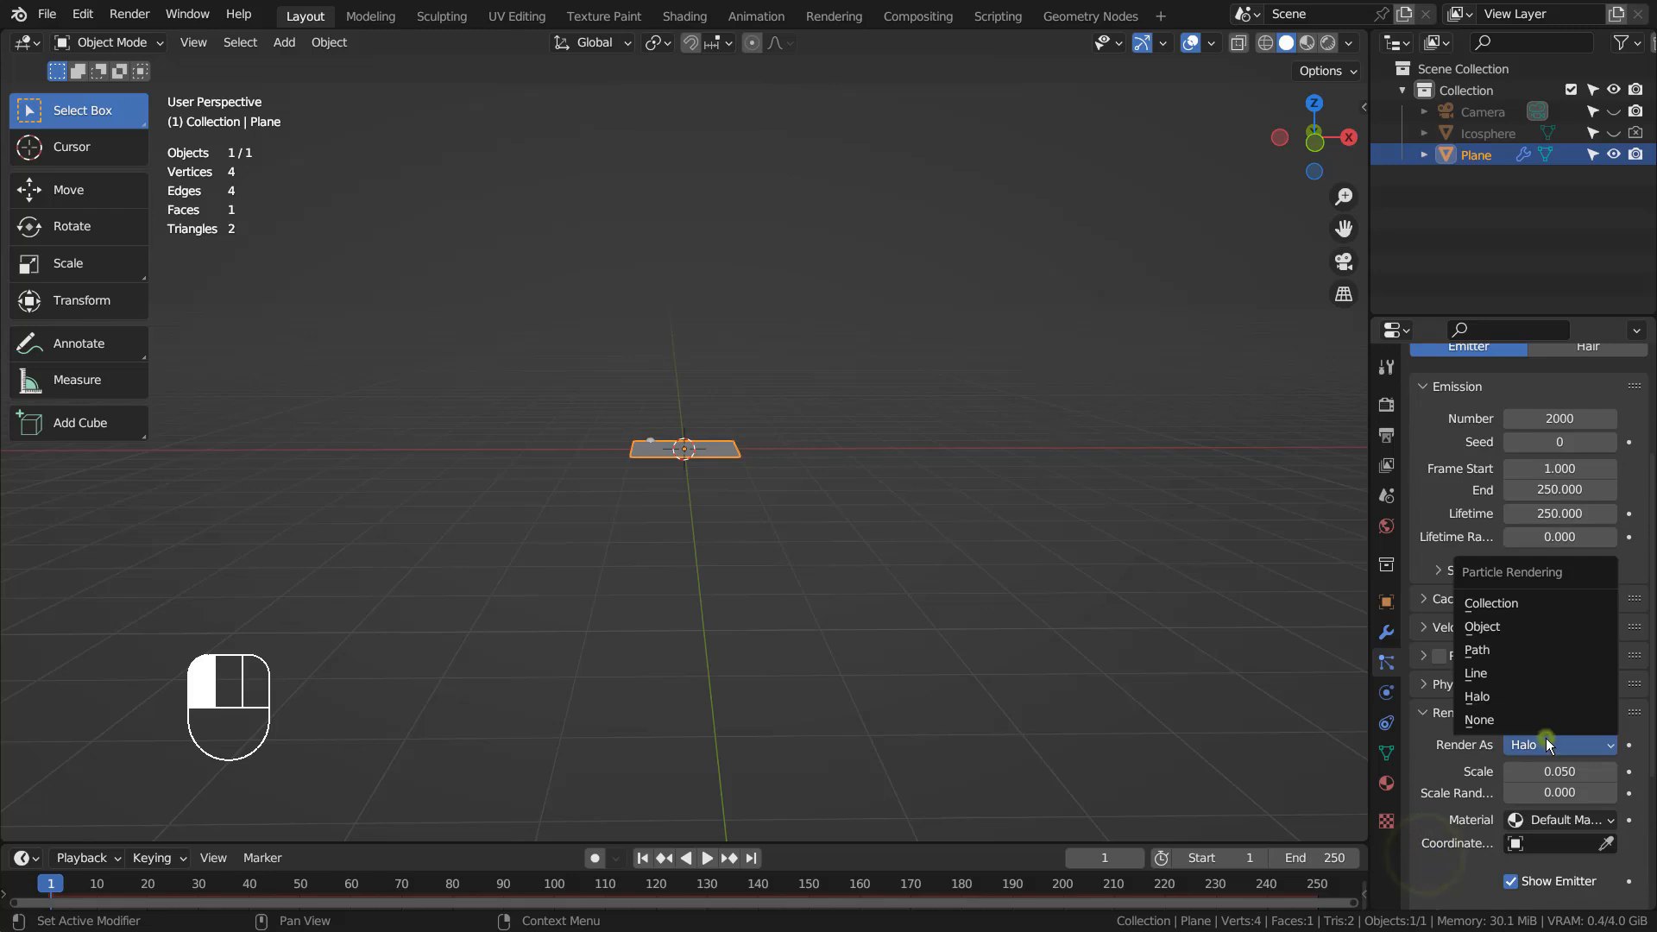
click(1524, 625)
click(1516, 901)
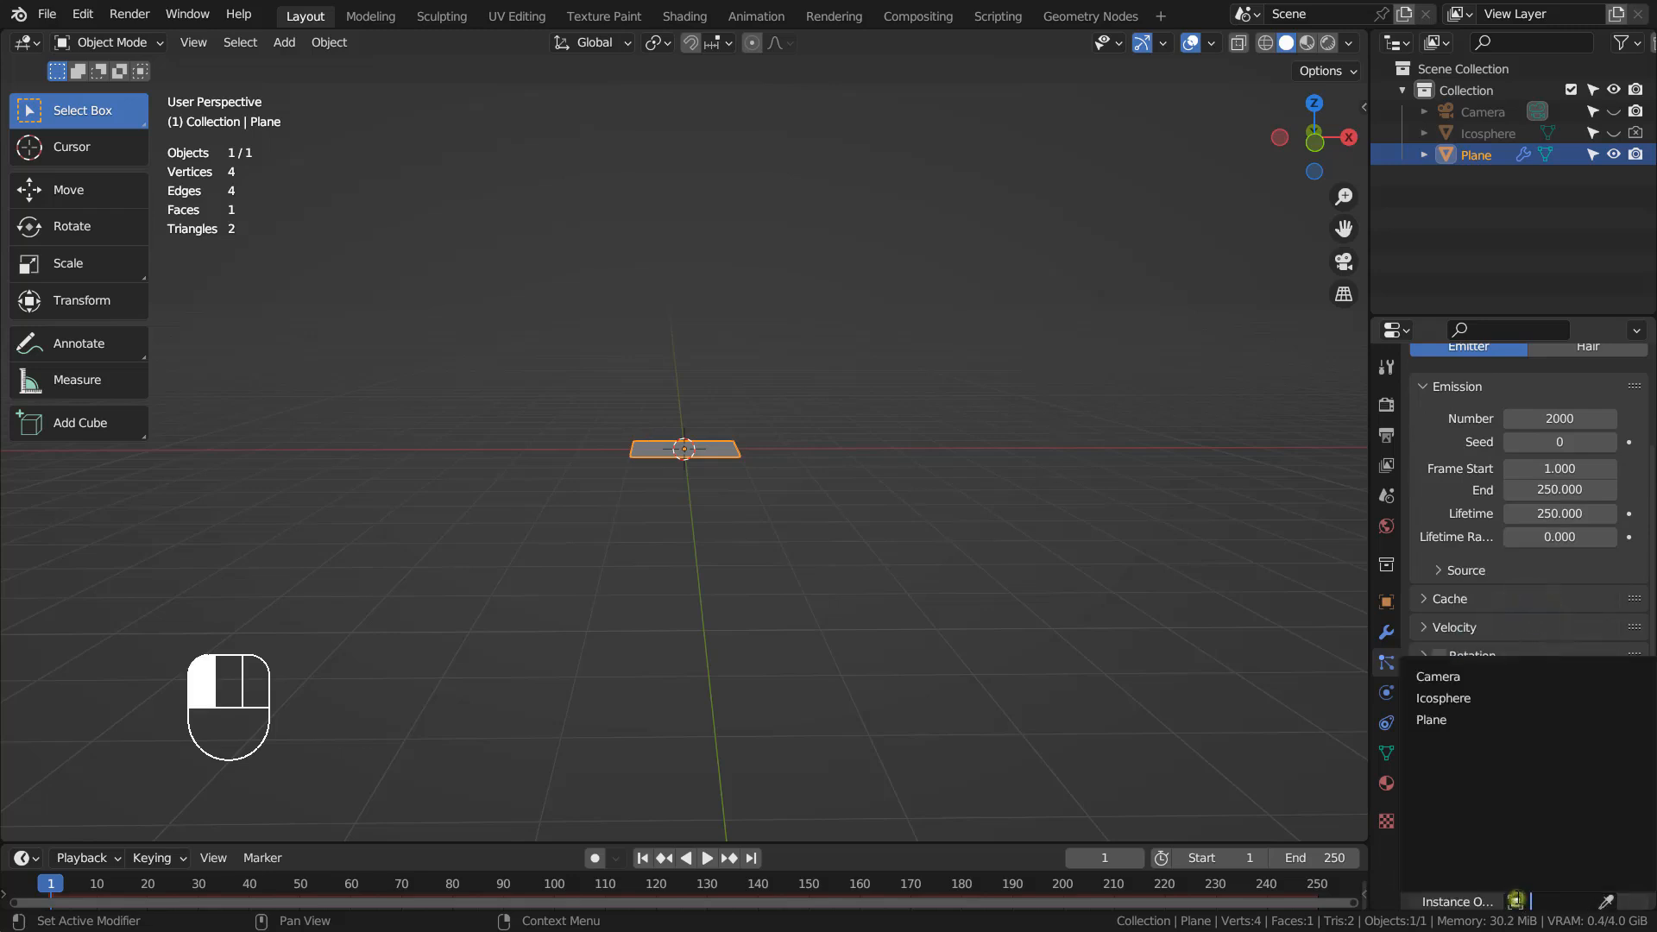
click(1455, 698)
Play the particle animation and hide the emitter plane's instancer in both the viewport and renders
click(706, 857)
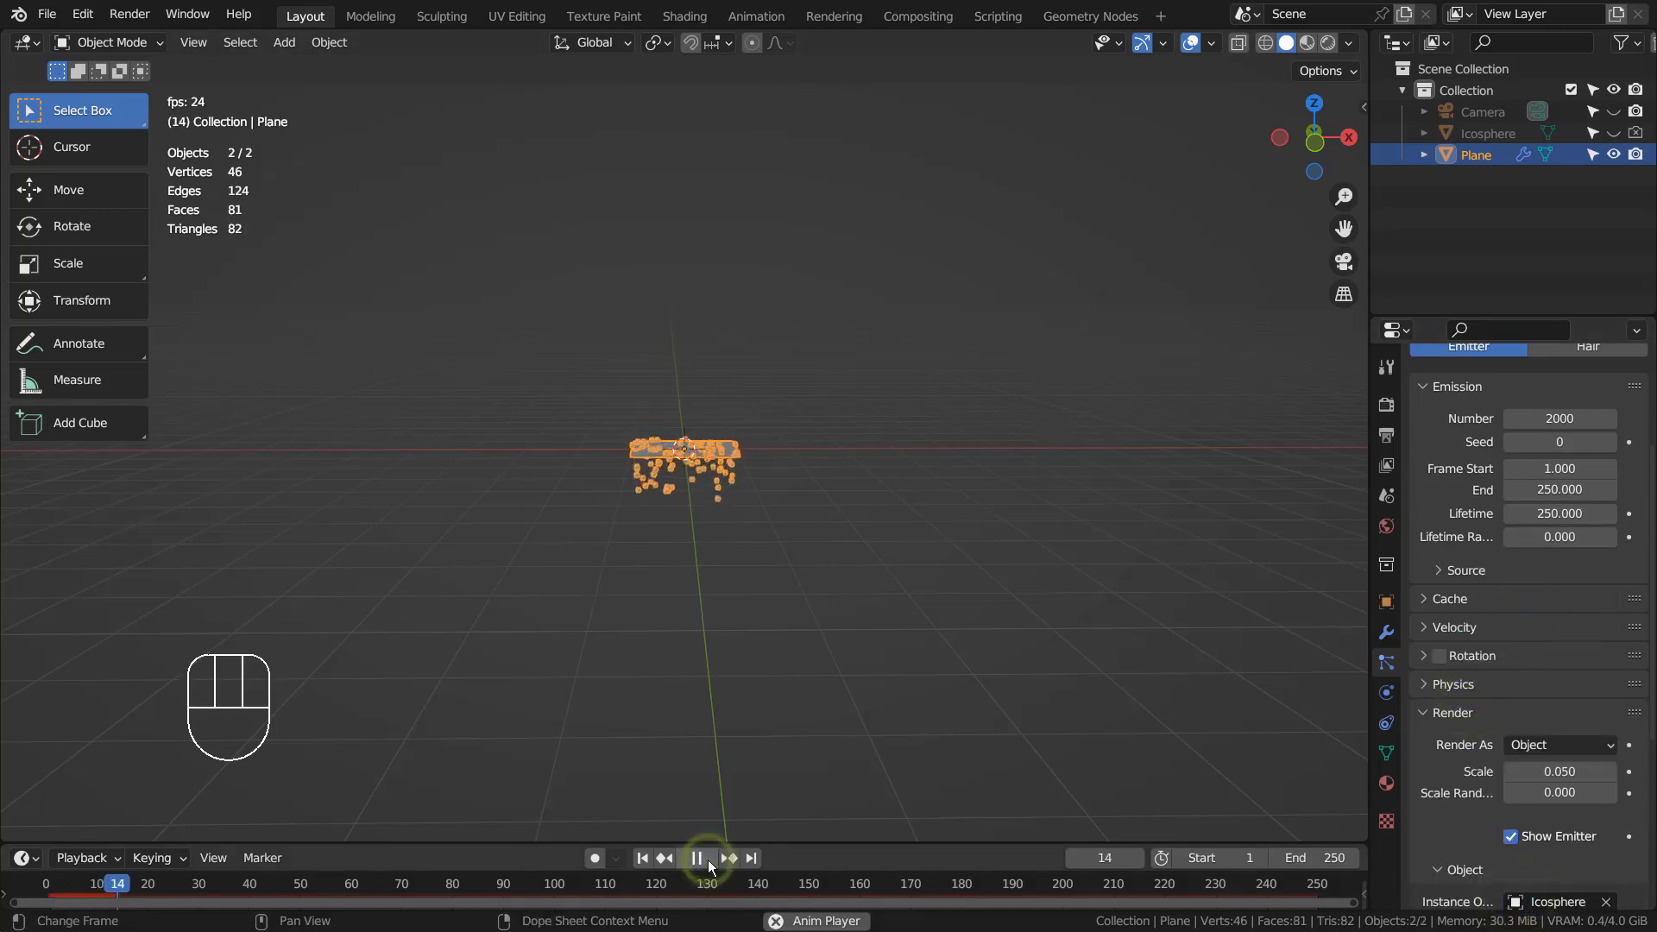
middle_drag(914, 687, 939, 422)
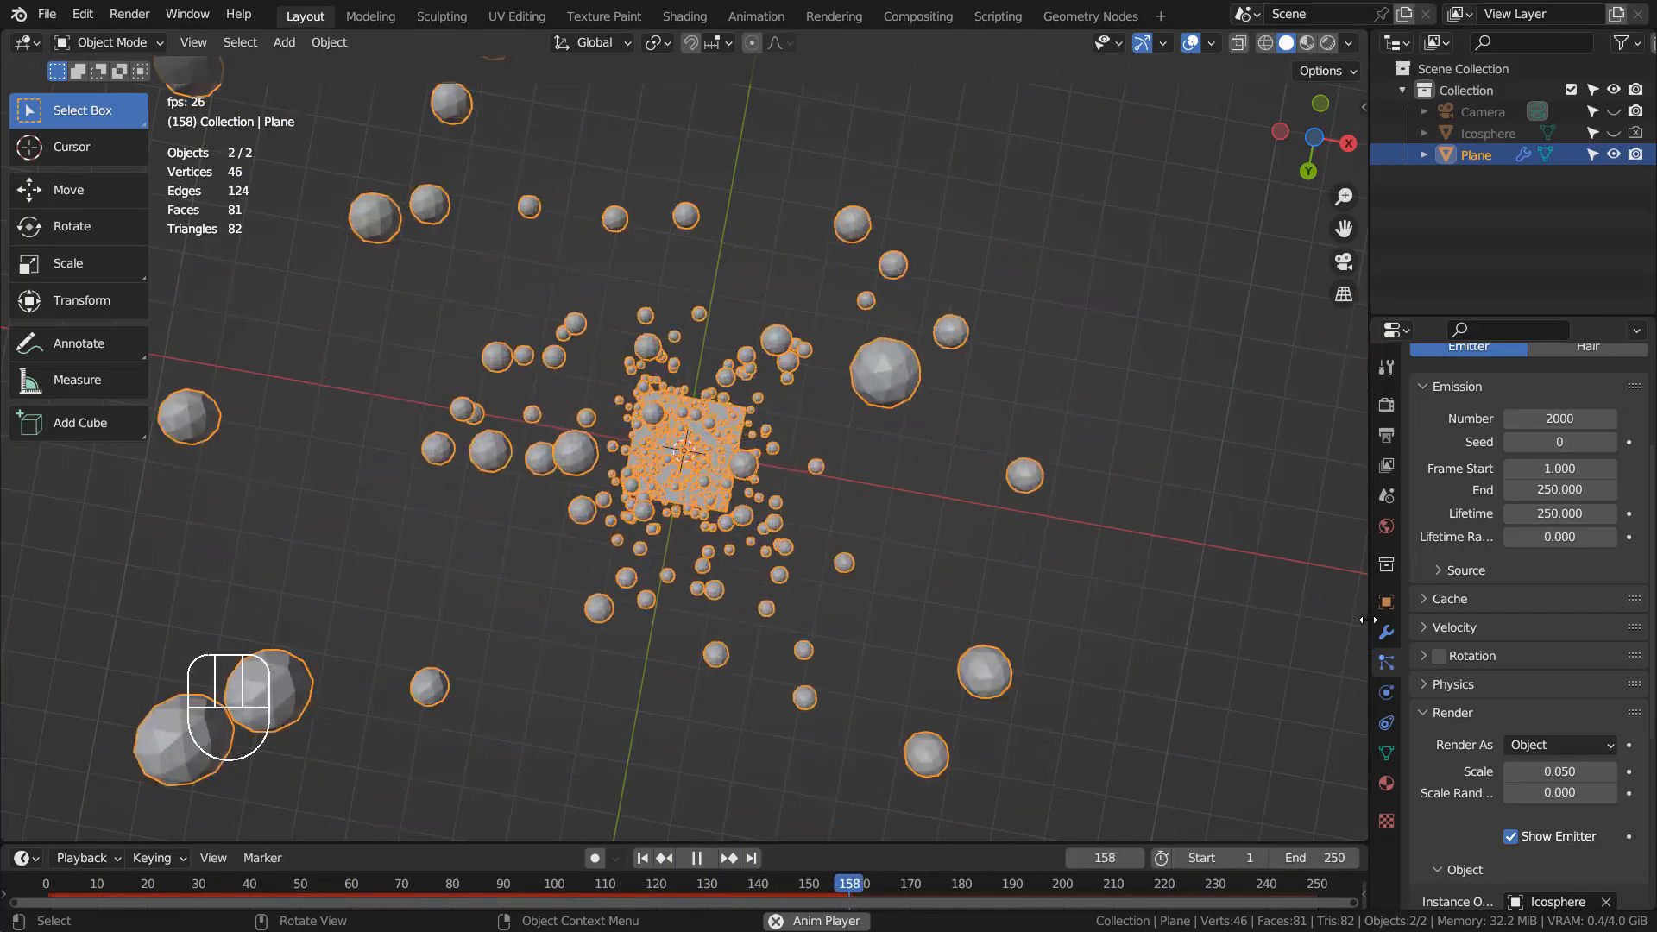
click(1386, 602)
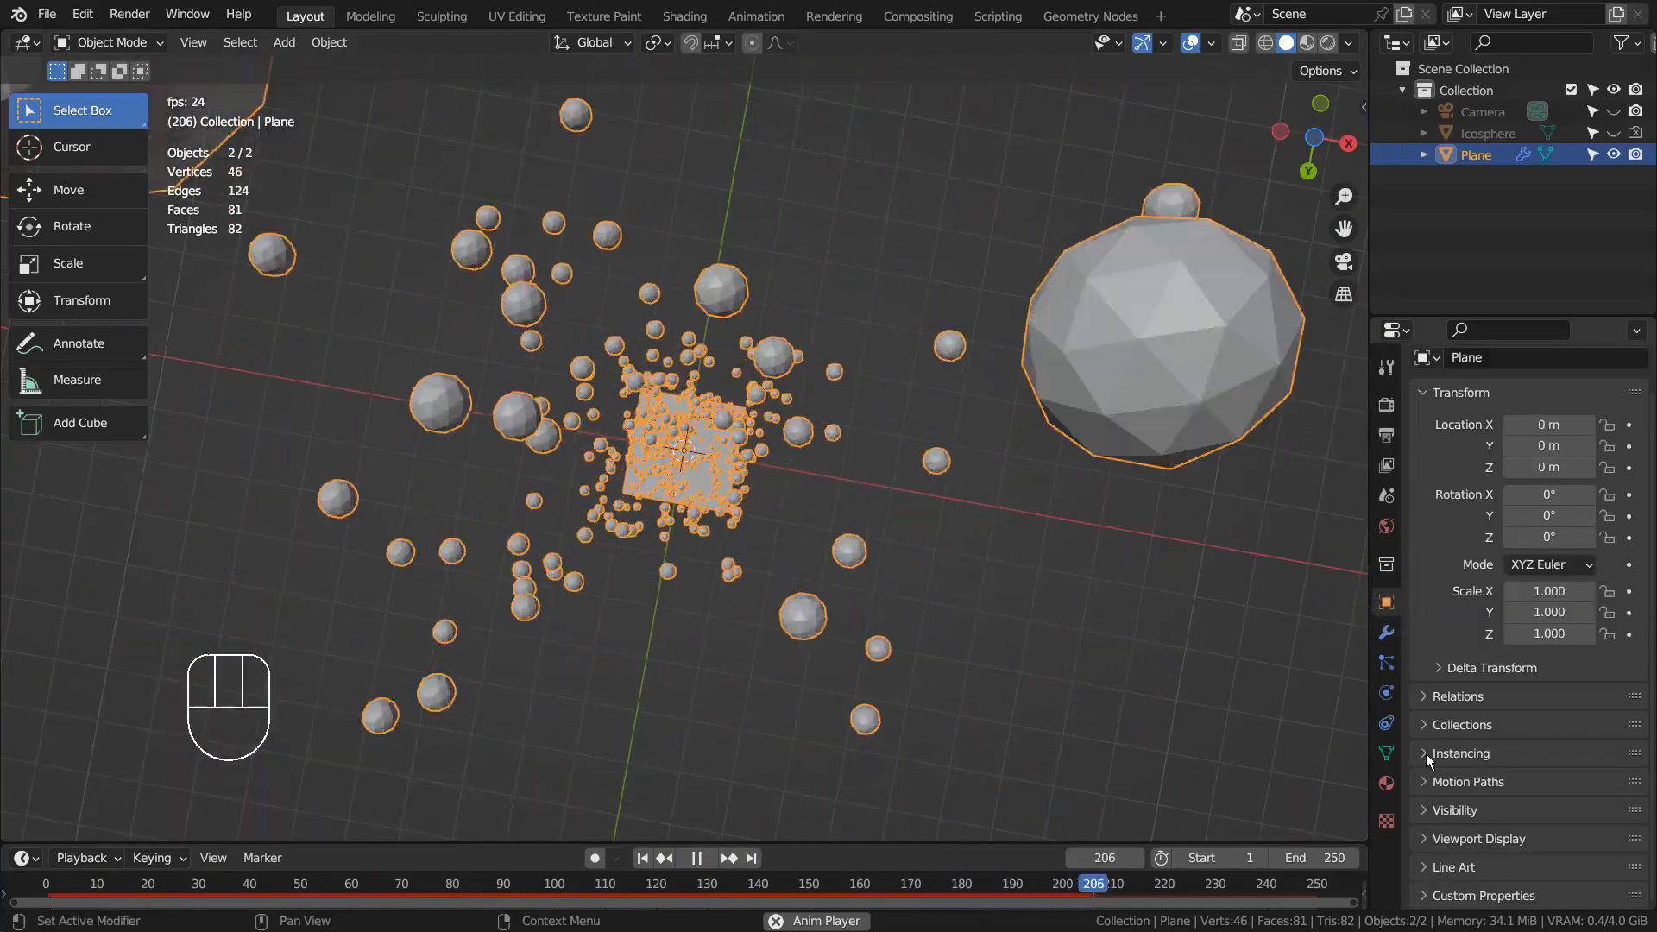
click(1425, 754)
click(1510, 812)
click(1510, 835)
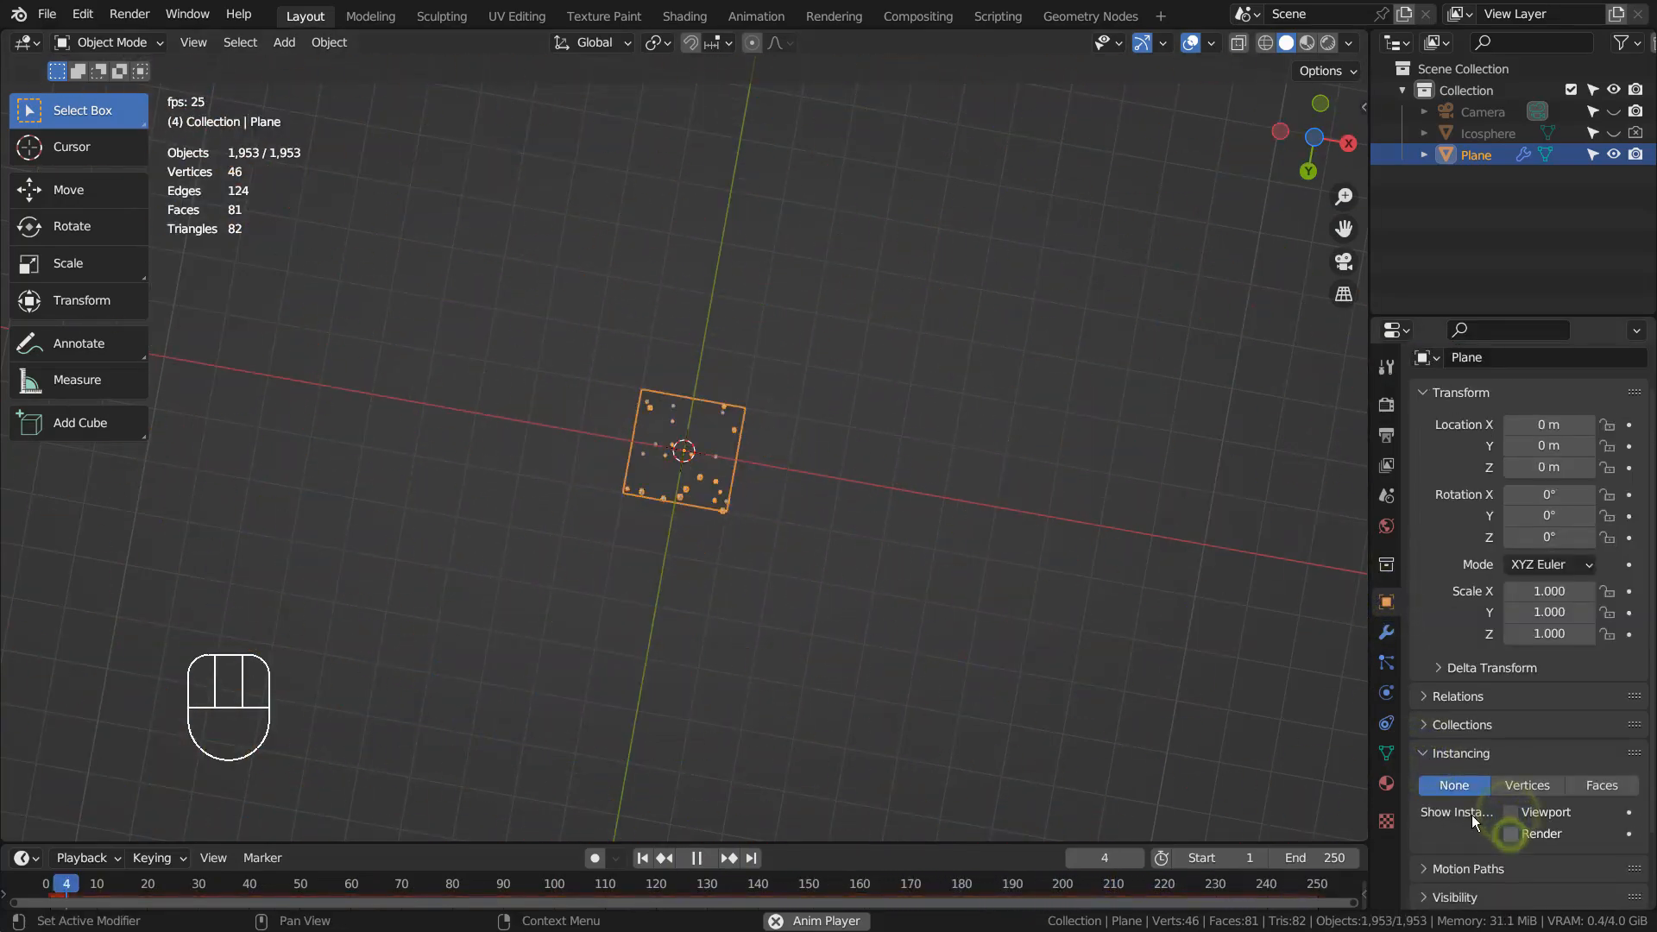
click(661, 779)
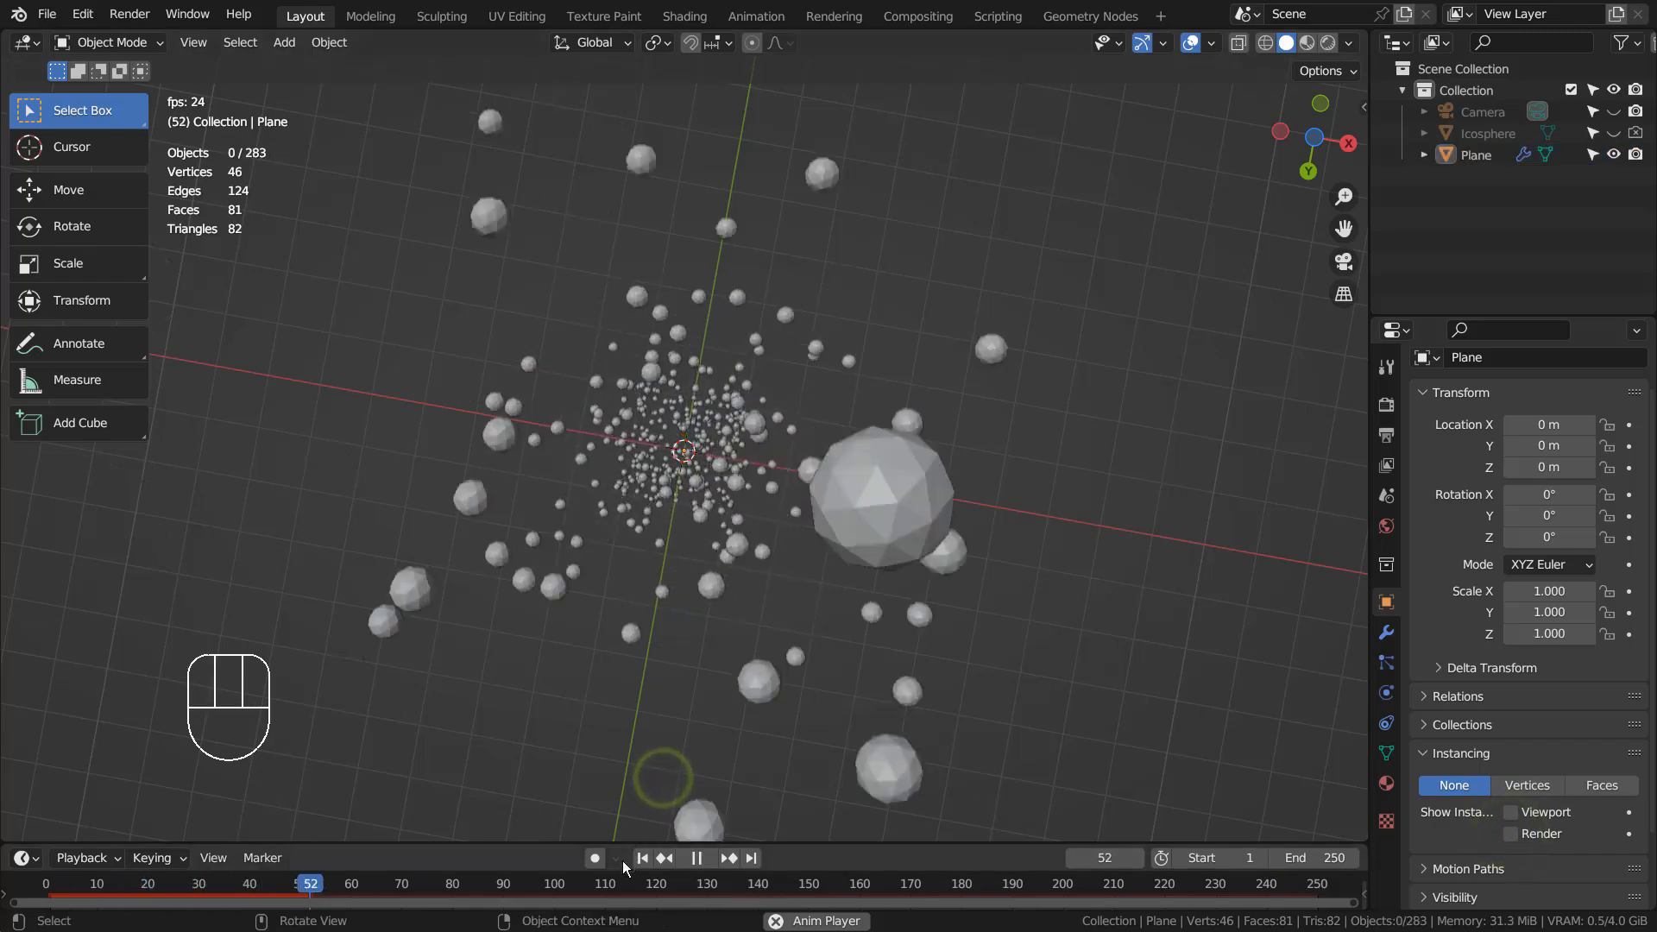
Align the camera to the current view and fly it to about 24 m below the plane, facing the particles
key(ctrl+alt+KP_0)
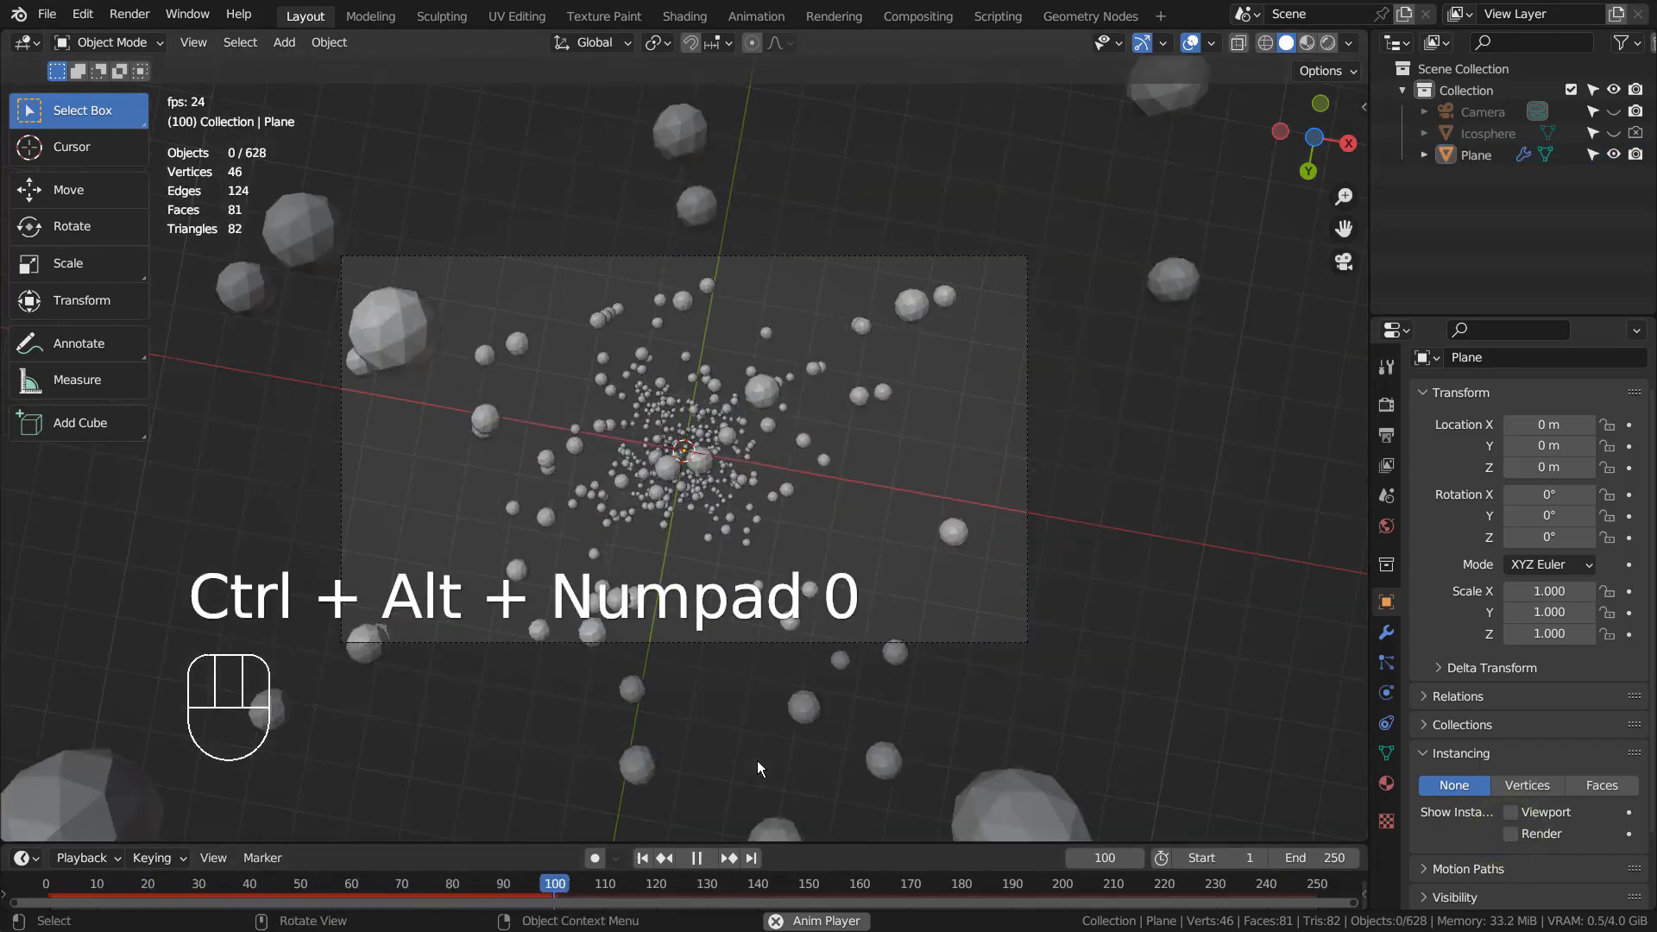
key(shift+grave)
key(w)
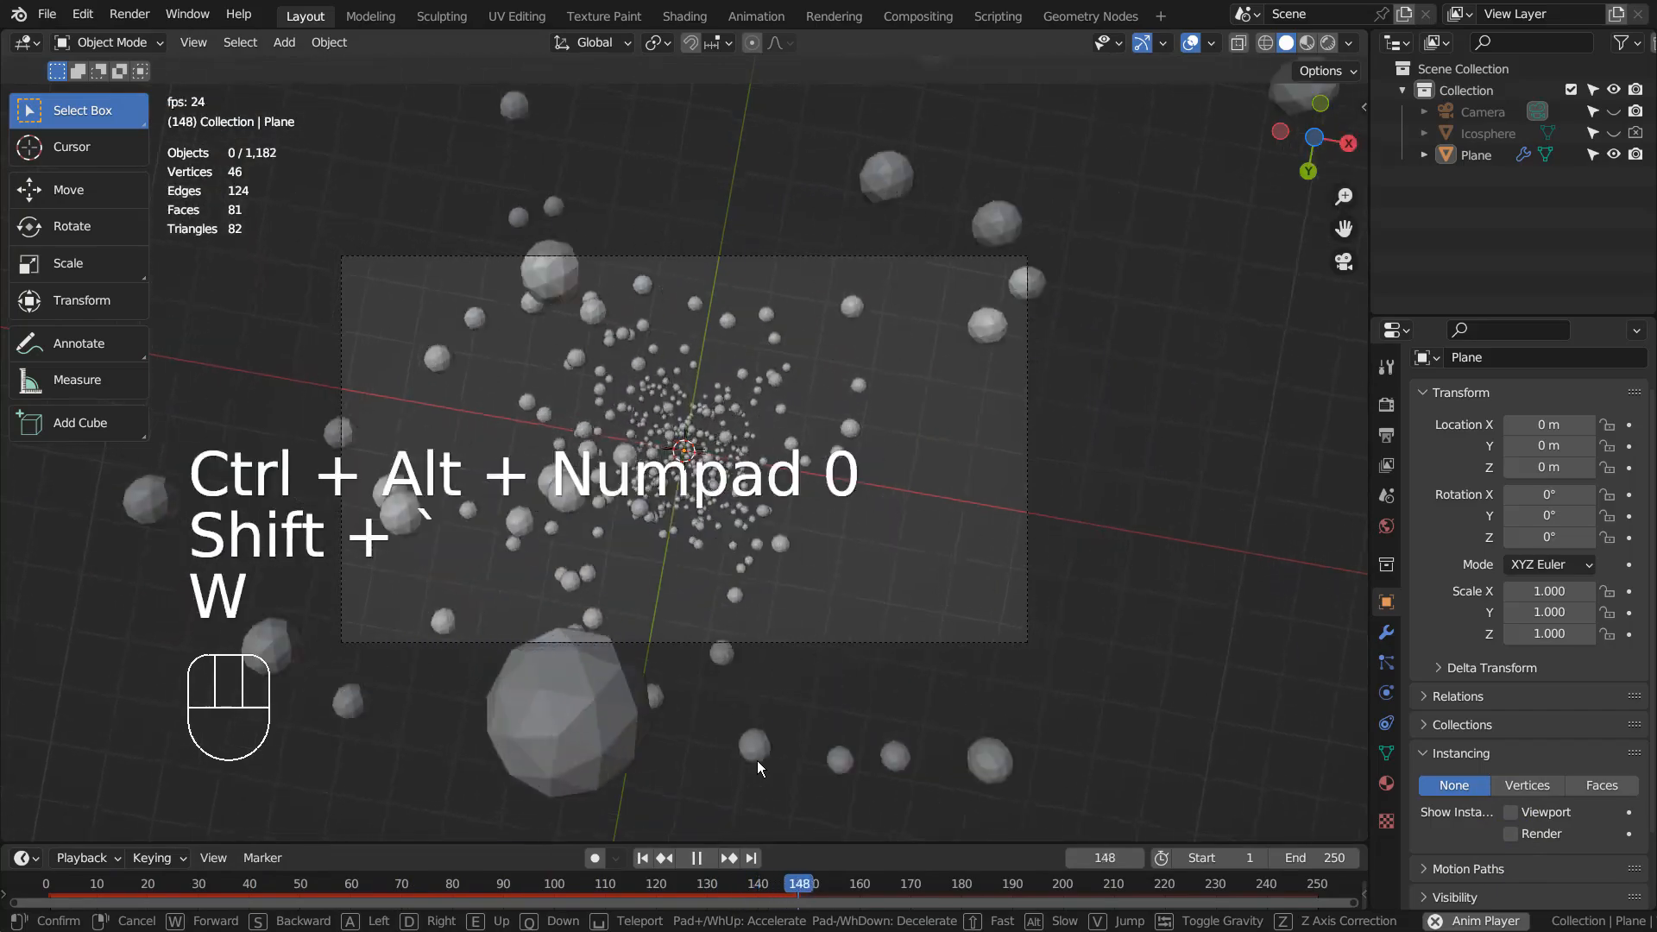
key(w)
key(w)
key(w)
key(w)
key(w)
key(w)
key(w)
key(w)
key(w)
key(w)
key(w)
key(w)
key(w)
key(w)
key(w)
key(w)
key(w)
key(shift+w)
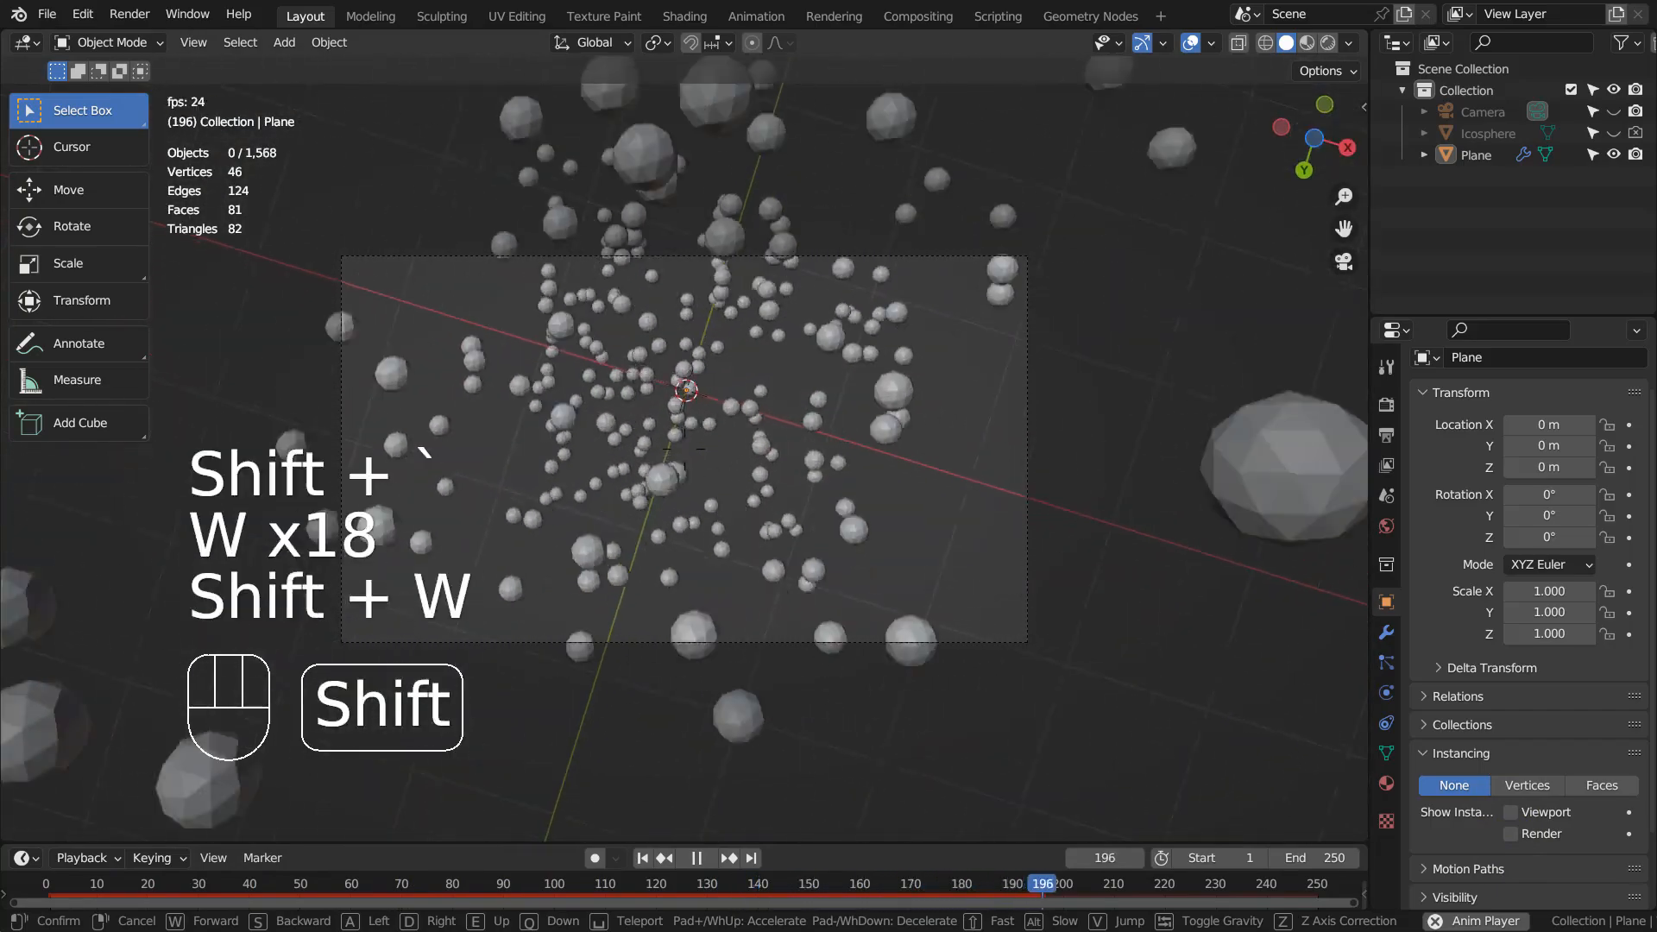
key(shift+s)
key(shift+s)
key(shift+s)
key(shift+s)
key(shift+s)
key(shift+s)
key(shift+s)
key(shift+s)
key(shift+s)
key(shift+s)
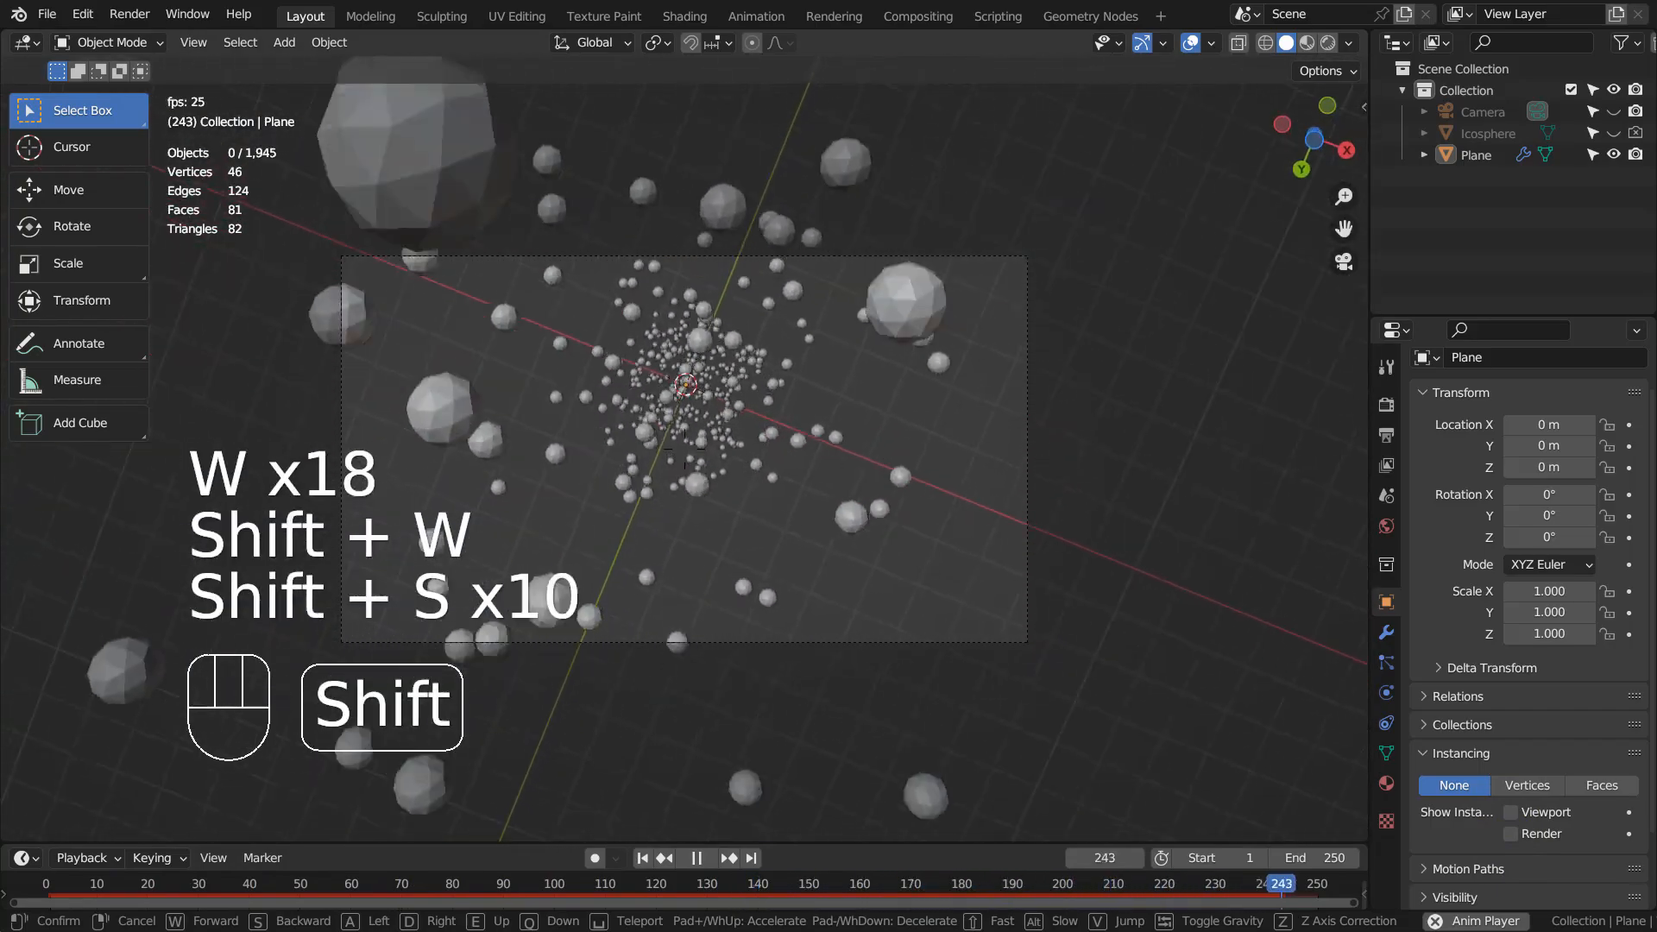
key(shift+s)
key(shift+s)
key(shift+s)
key(shift+s)
key(shift+s)
key(shift+s)
key(shift+s)
key(shift+s)
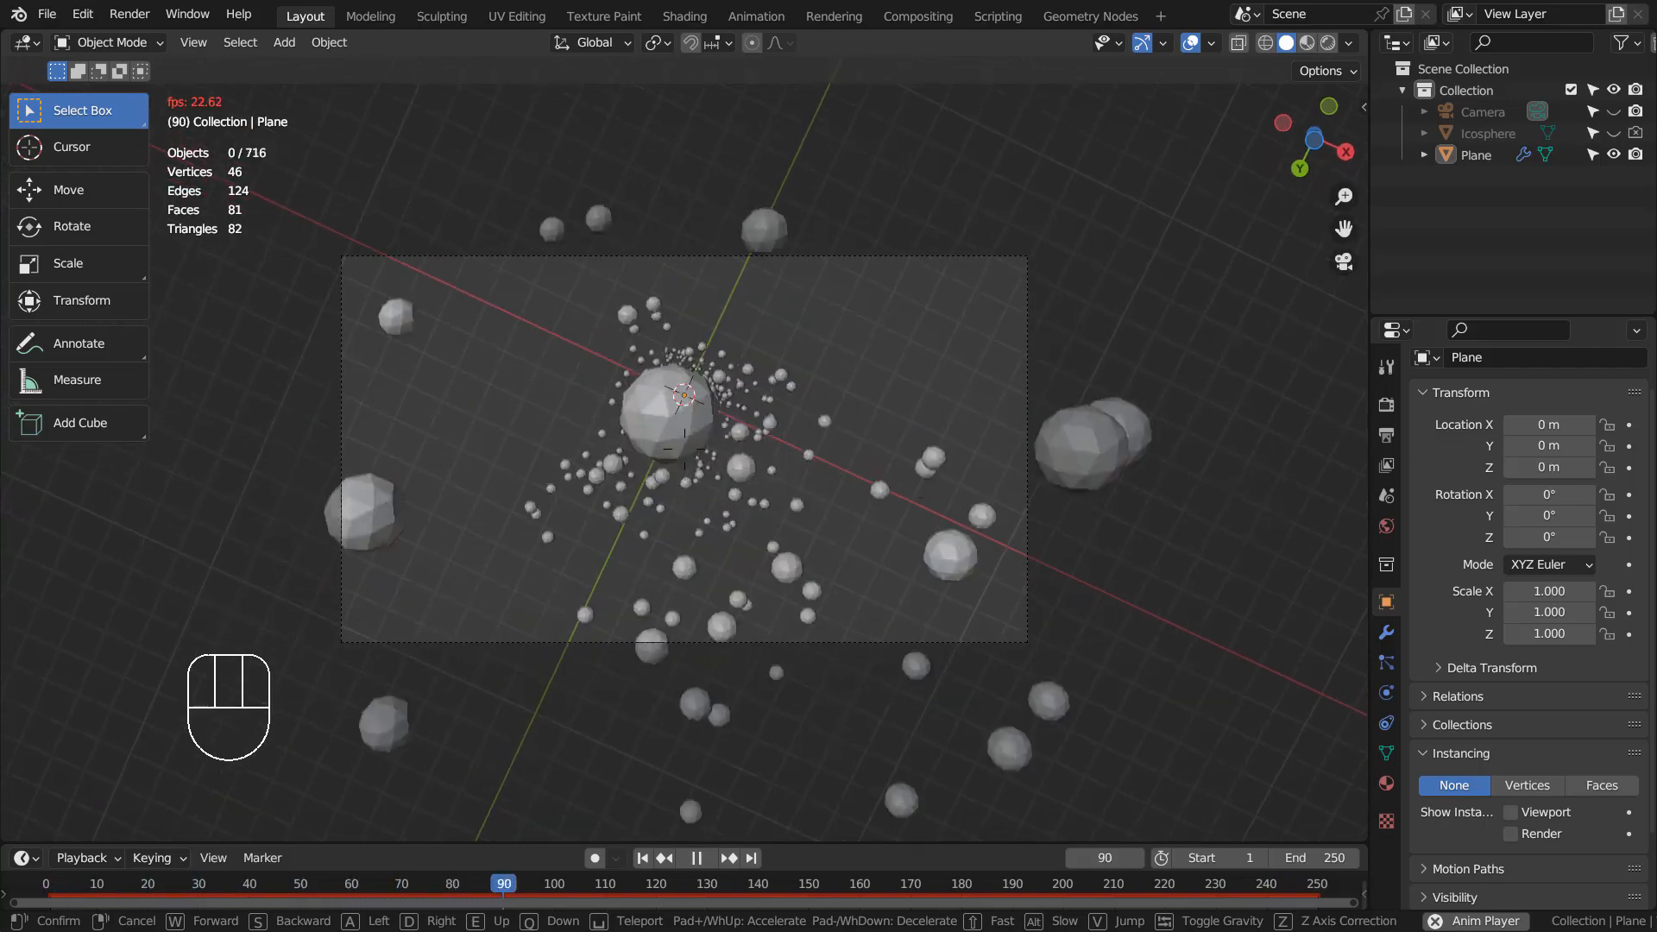
key(q)
key(q)
key(w)
key(w)
key(w)
key(w)
key(w)
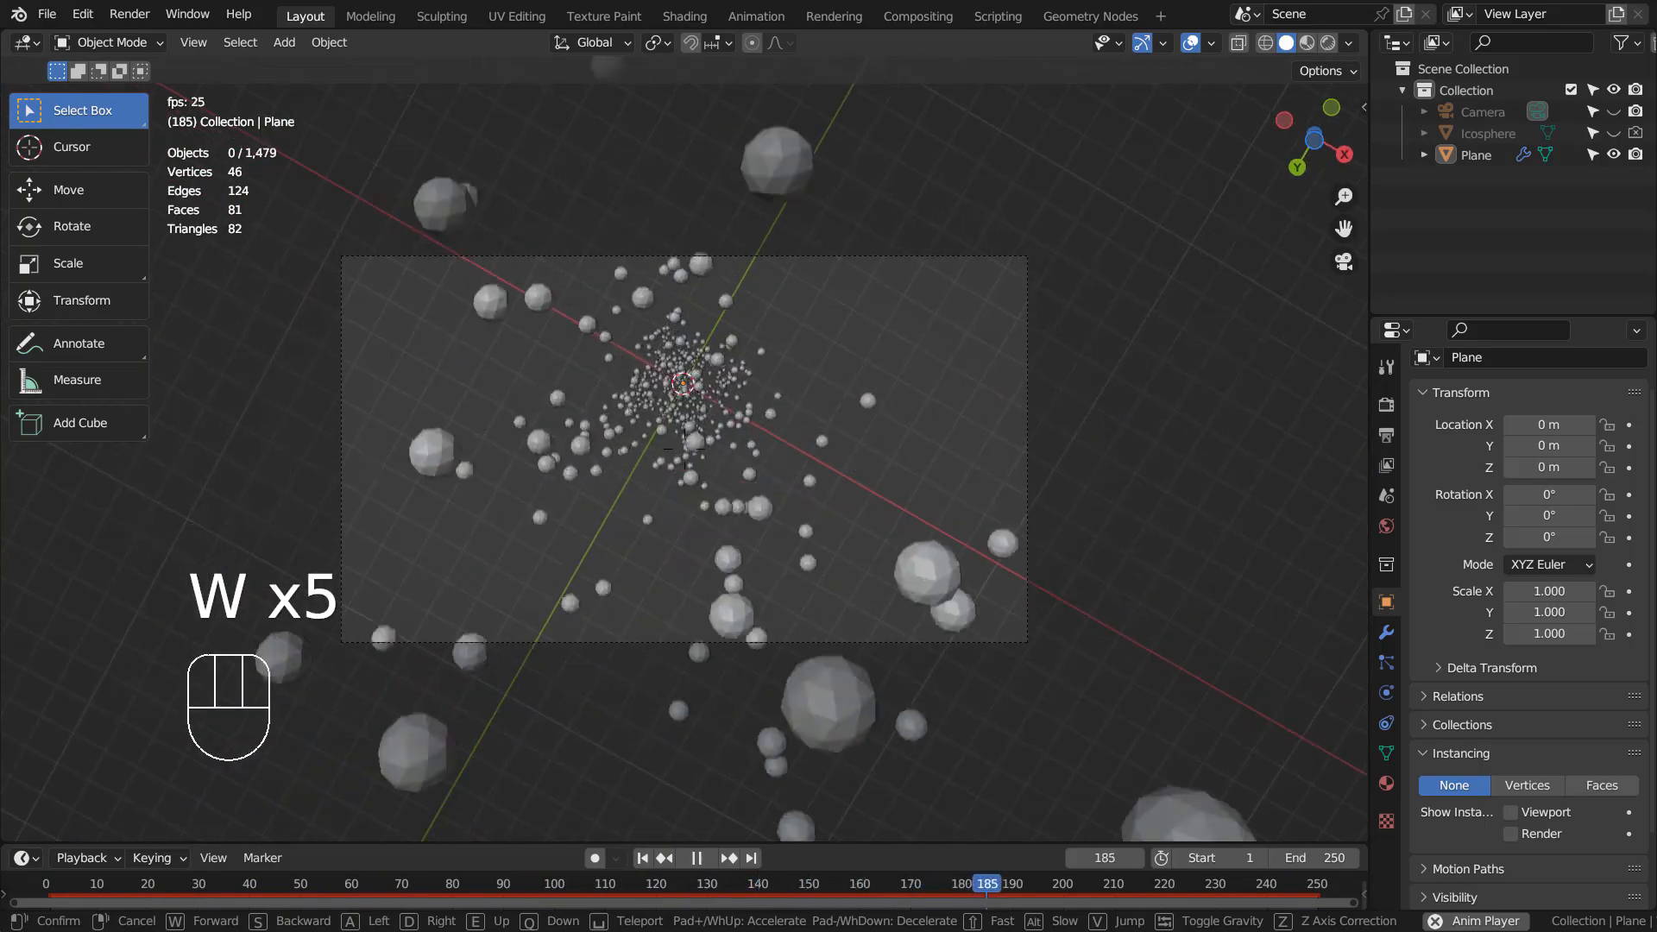
key(e)
key(e)
key(e)
key(e)
key(e)
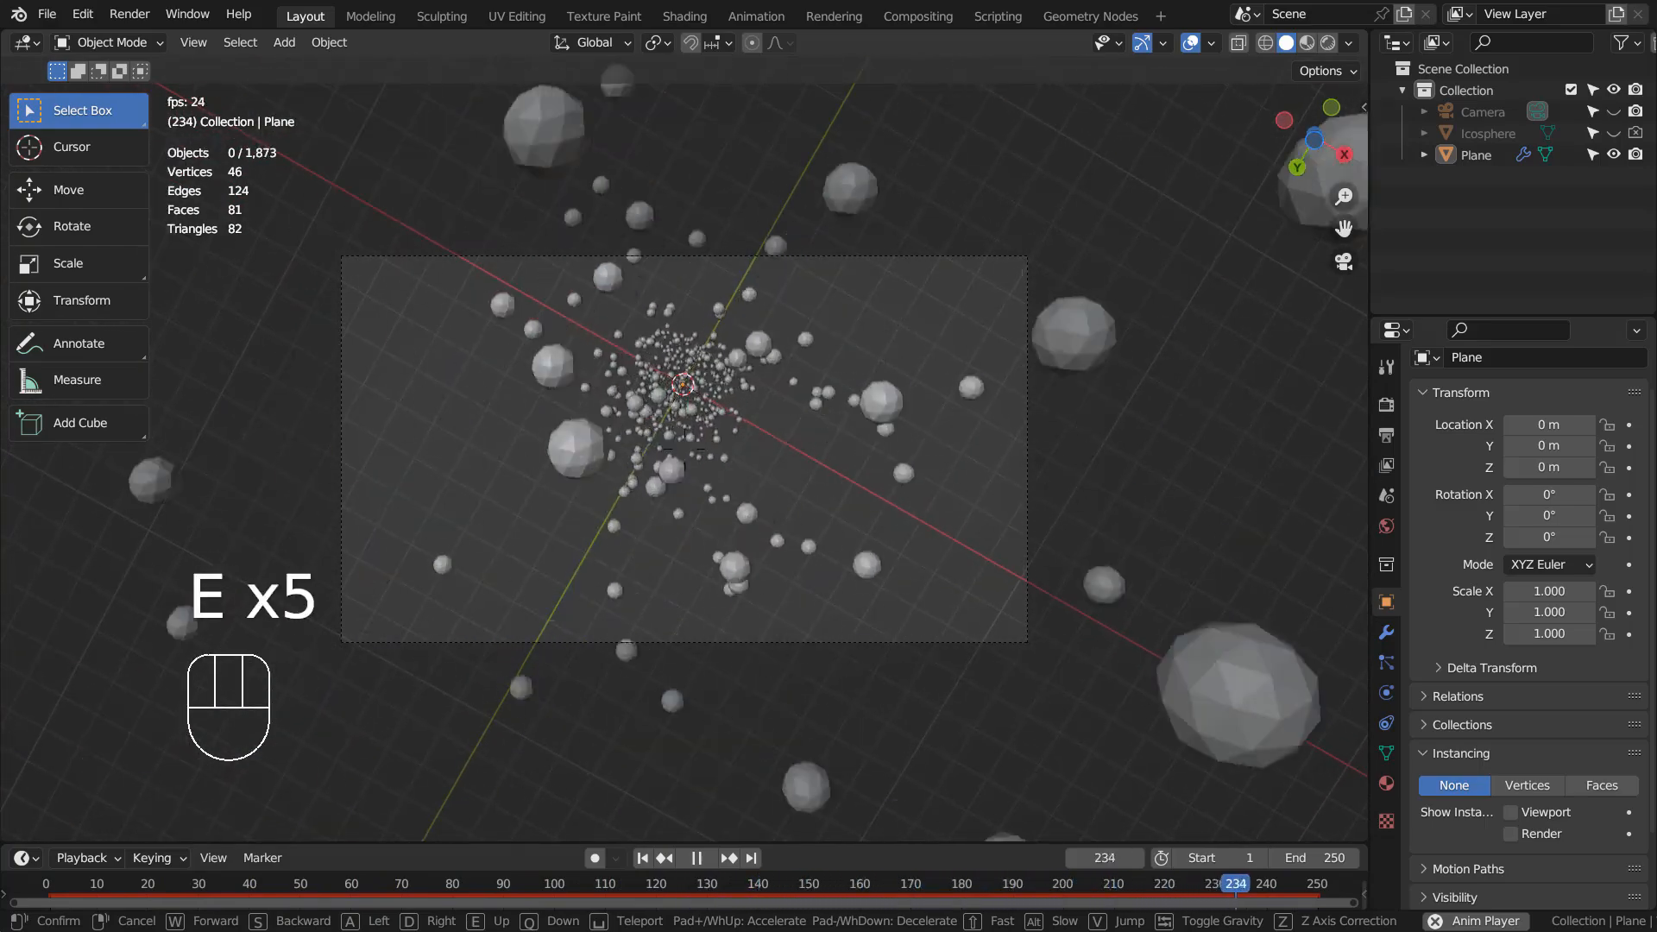
click(874, 369)
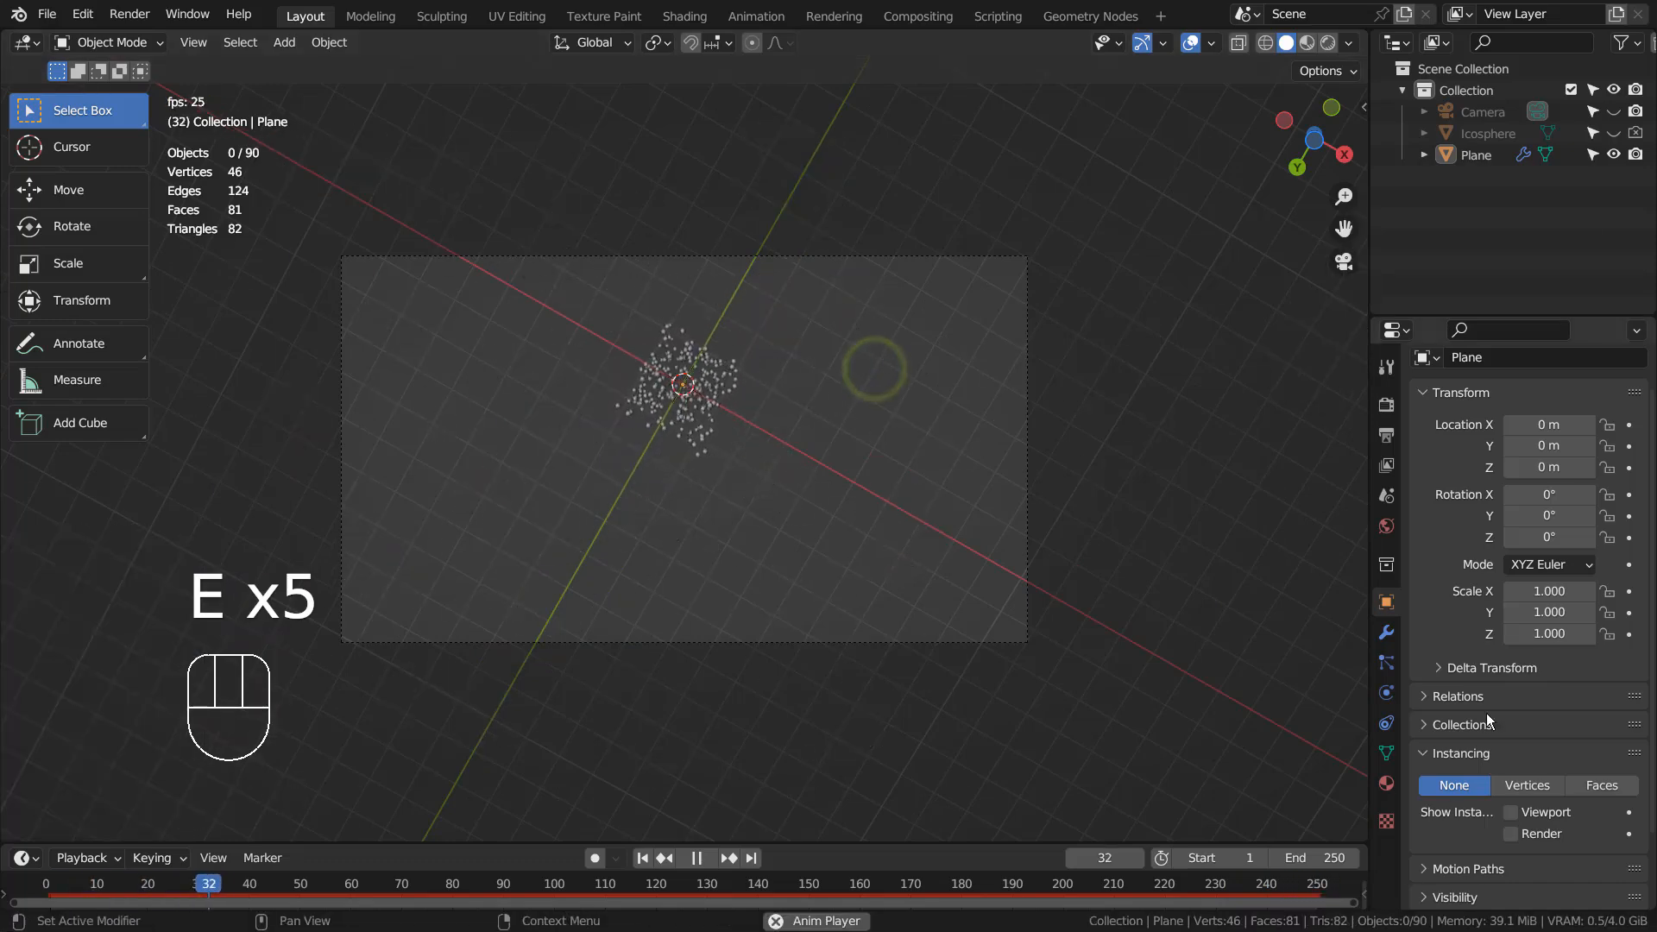
Select the camera and adjust its location to about X -0.67, Y -0.84, Z -27.41 m and its X rotation to 177.14°
click(1484, 112)
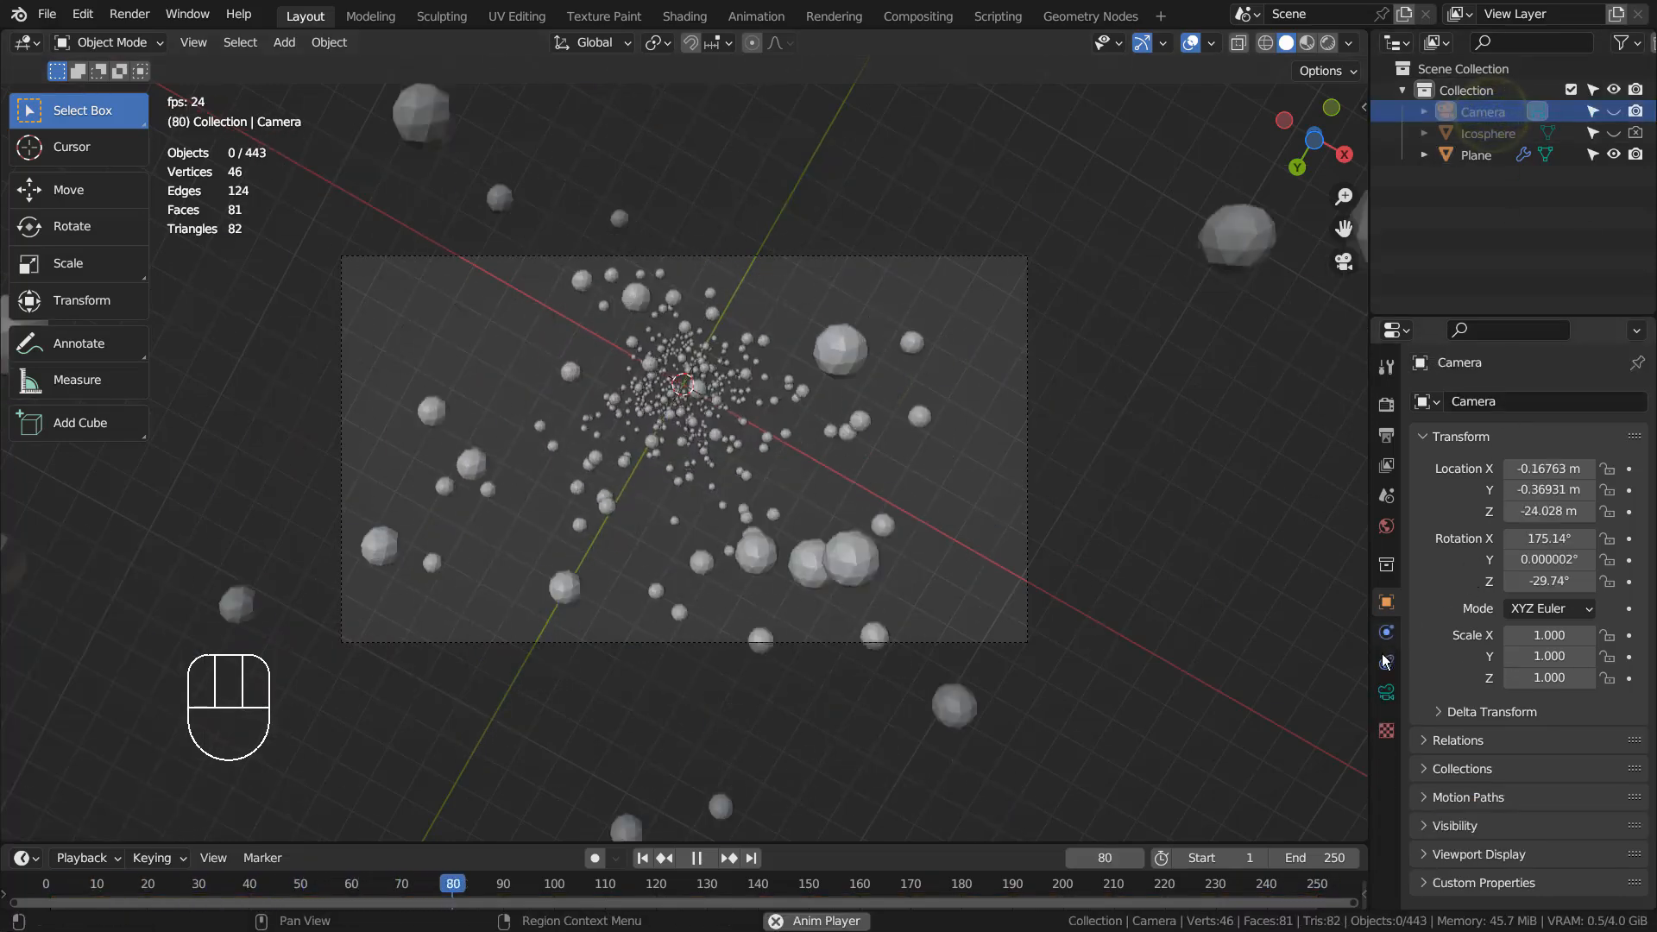
drag(1549, 489, 1456, 489)
drag(1569, 462, 1562, 538)
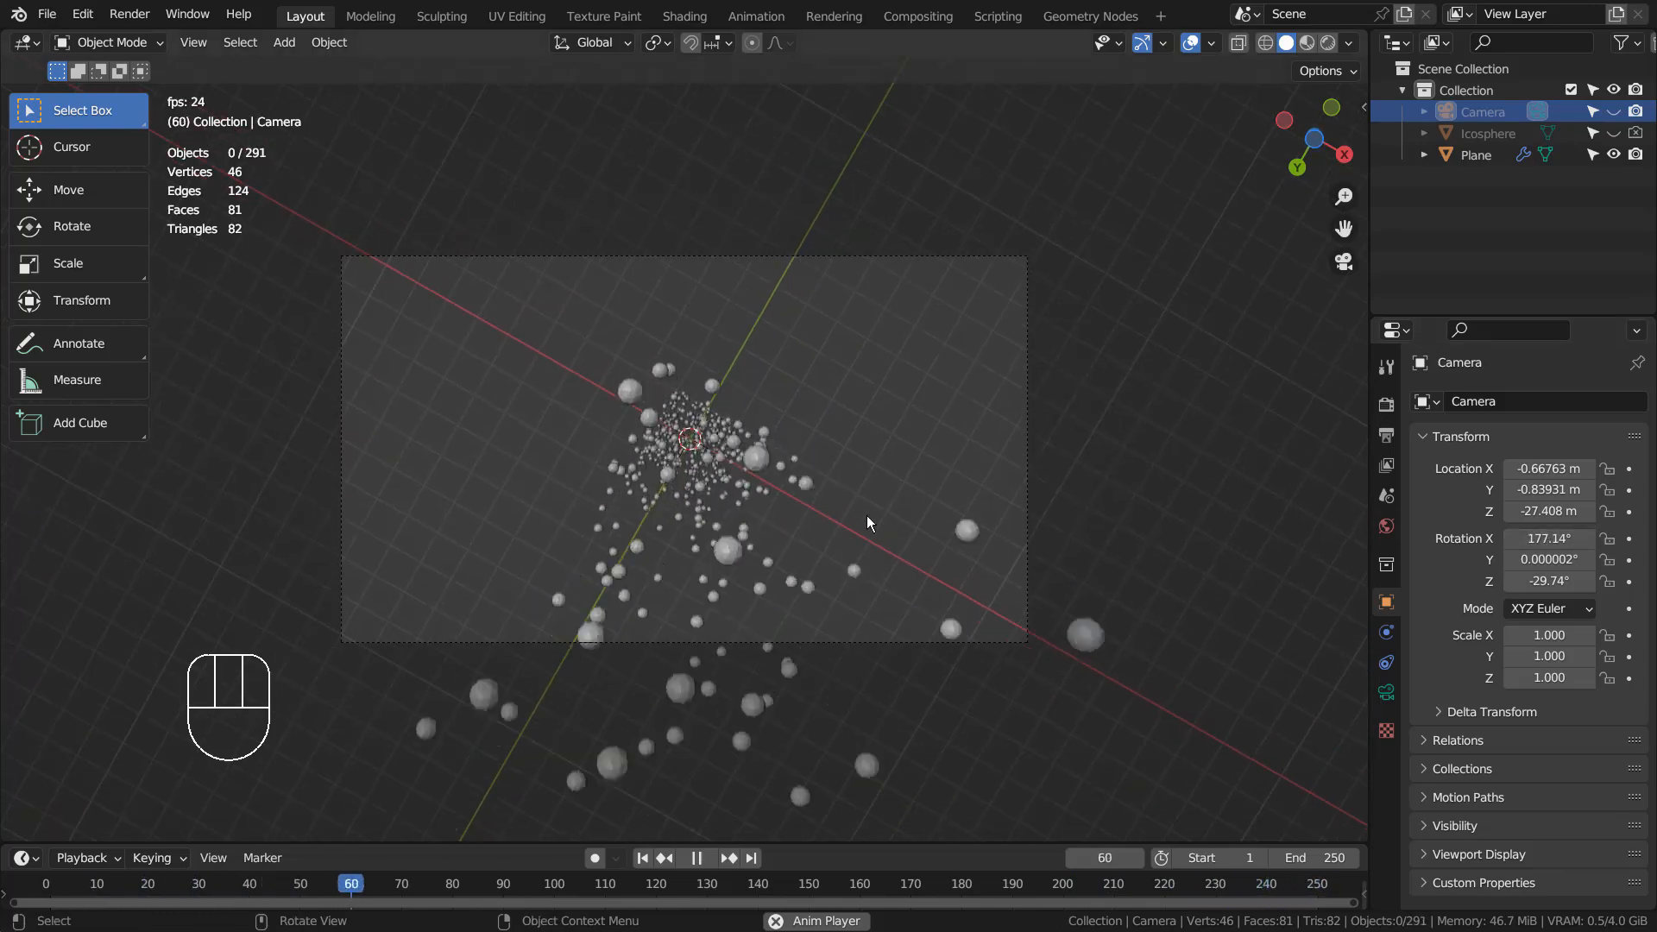
Fly the camera closer to the particles, to about Z -18.22 m, with rotation of about 175.34° in X and -57.94° in Z
key(shift+grave)
key(w)
key(w)
key(w)
key(w)
key(w)
key(w)
key(w)
key(w)
key(w)
key(w)
key(w)
key(w)
key(w)
key(w)
key(w)
key(w)
key(w)
key(w)
key(w)
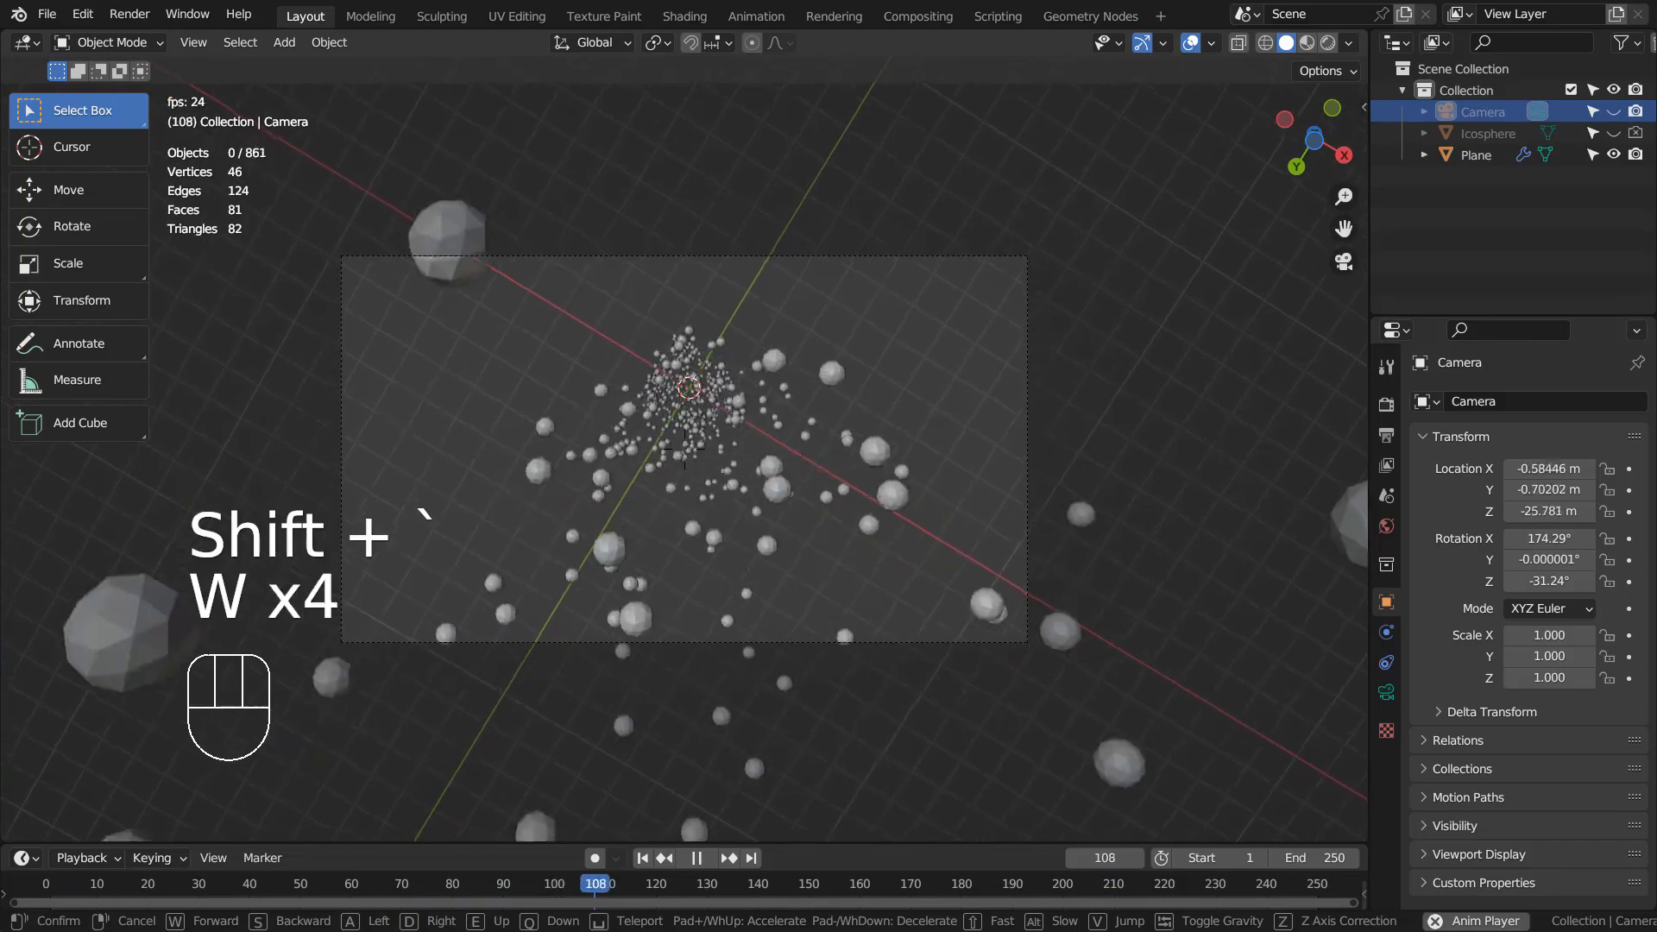
key(w)
key(w)
key(w)
key(w)
key(w)
key(w)
key(w)
key(w)
key(w)
key(w)
key(w)
key(w)
key(w)
key(w)
key(w)
key(w)
key(w)
key(w)
key(w)
key(w)
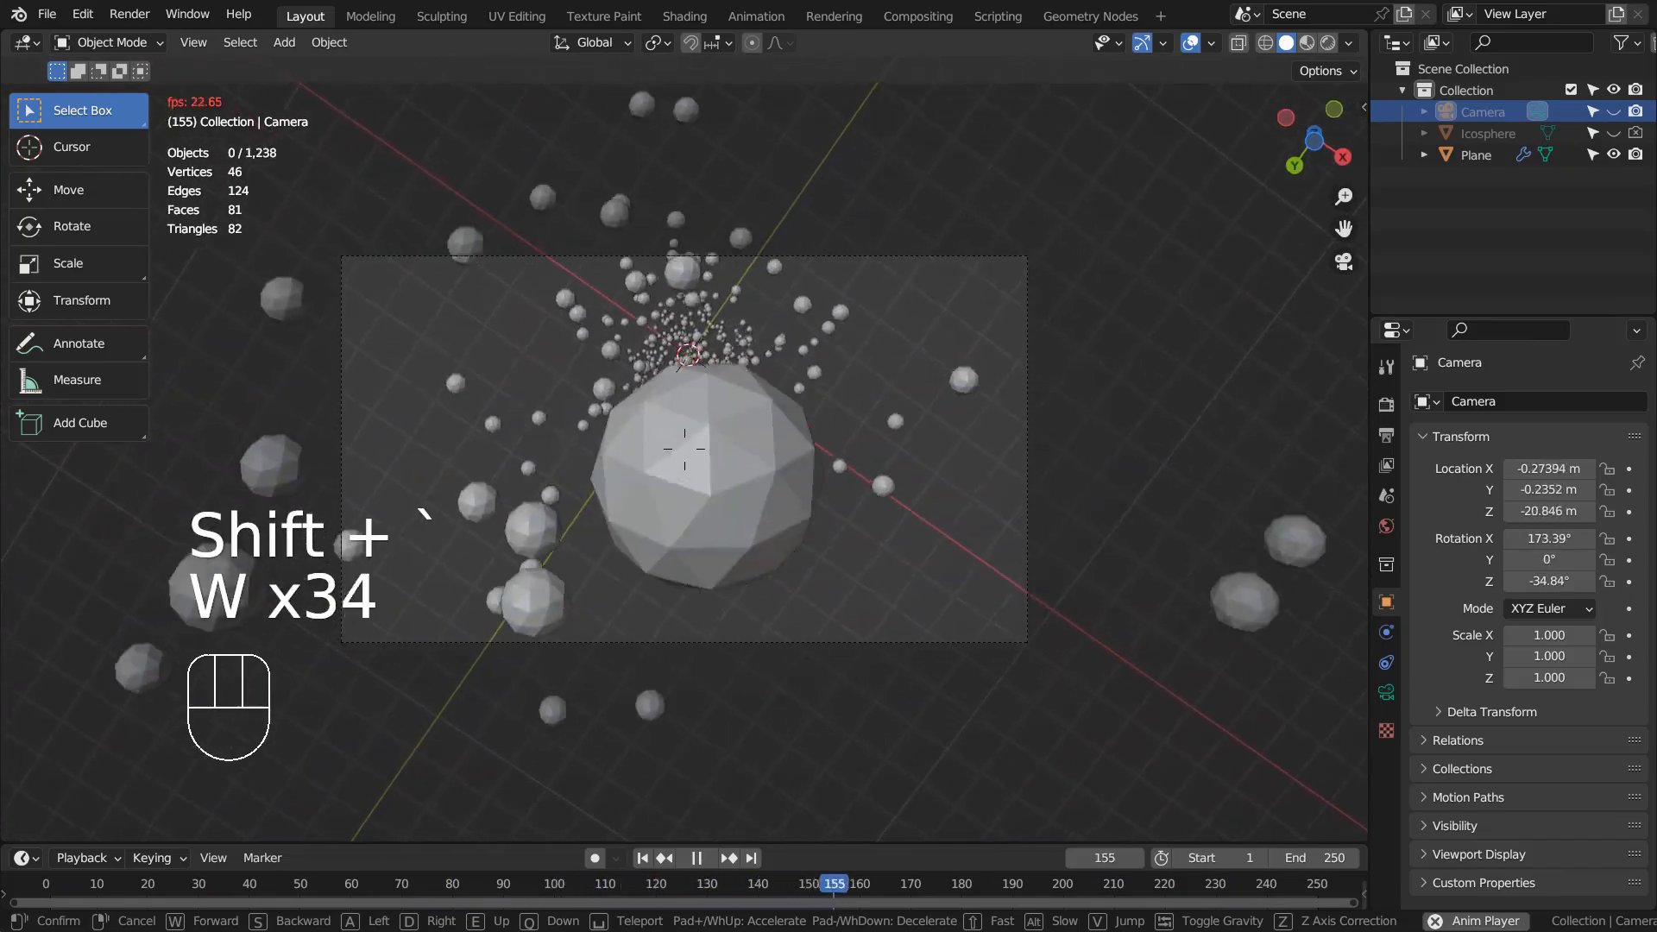
key(w)
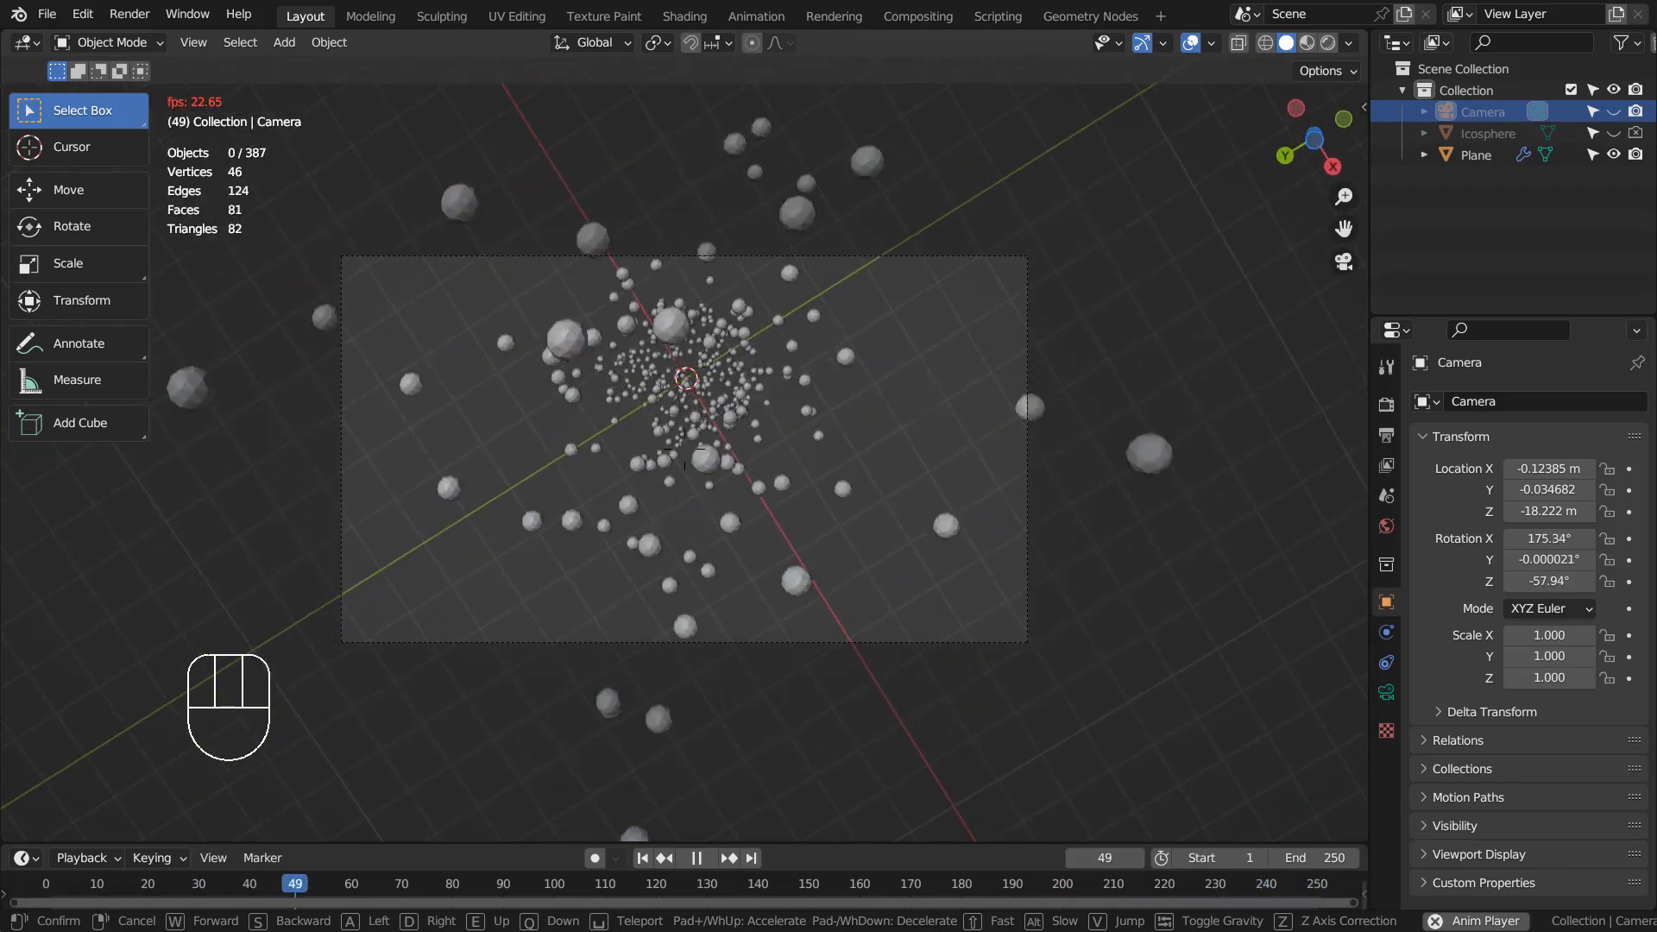
click(1027, 411)
Stop the animation at frame 90 and render the image from the camera
key(space)
key(space)
key(space)
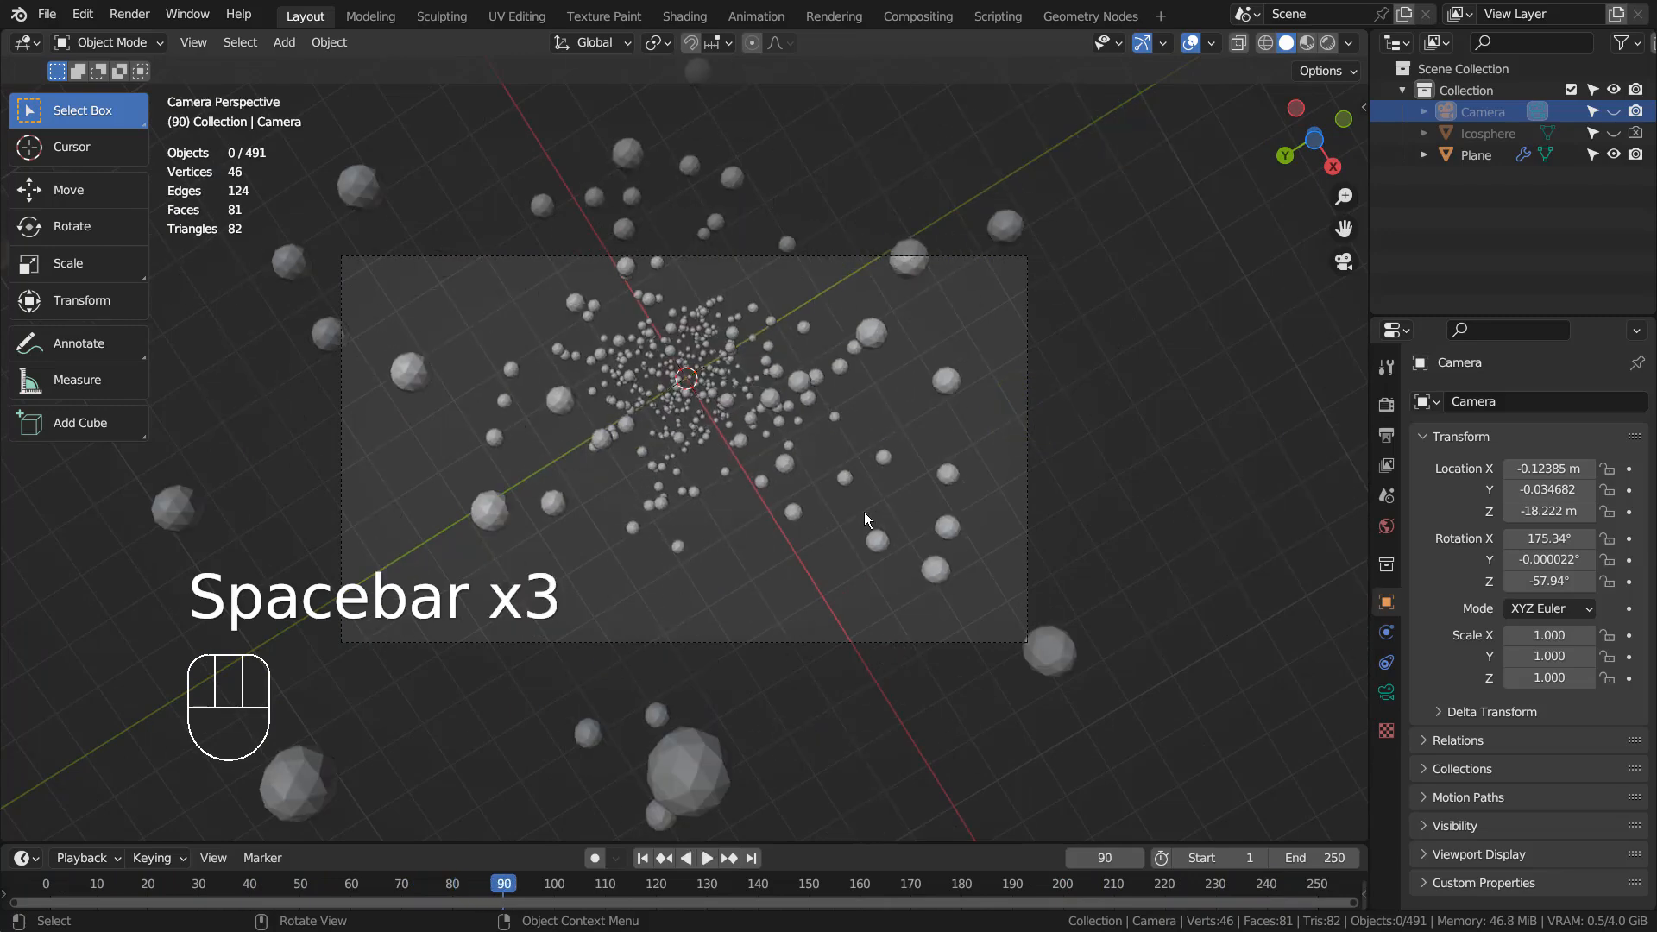
key(F12)
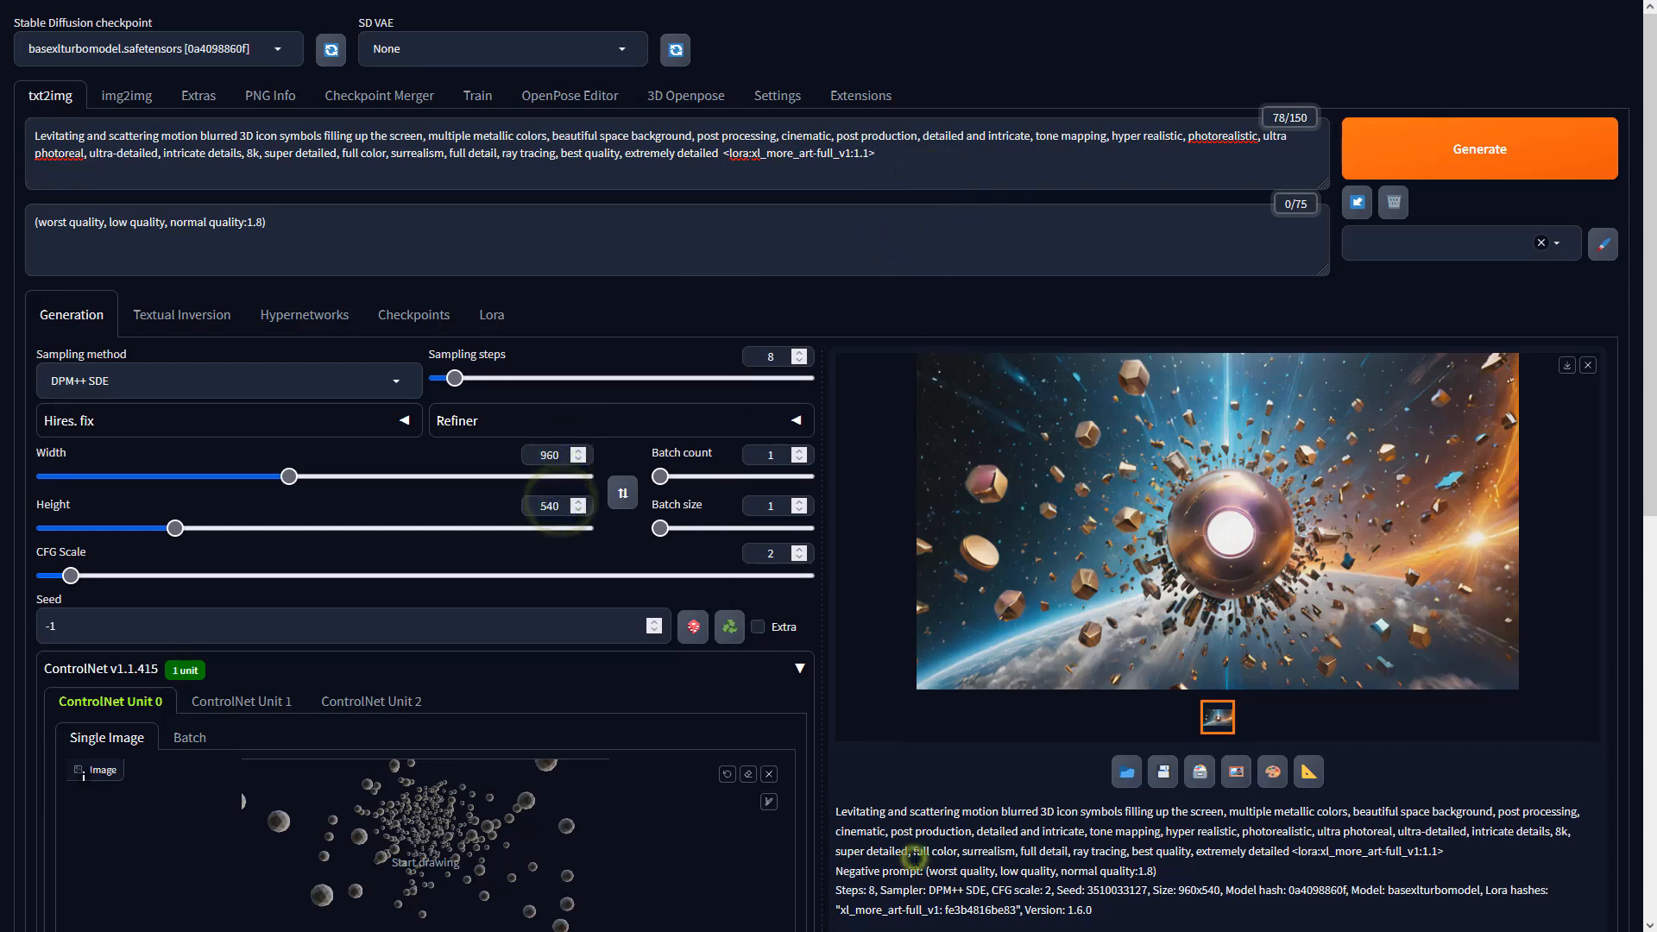
In the Stable Diffusion web UI, set ControlNet Unit 0 to Depth with preprocessor none and model sai_xl_depth_256lora, and generate the image
scroll(917, 858, down, 7)
click(234, 471)
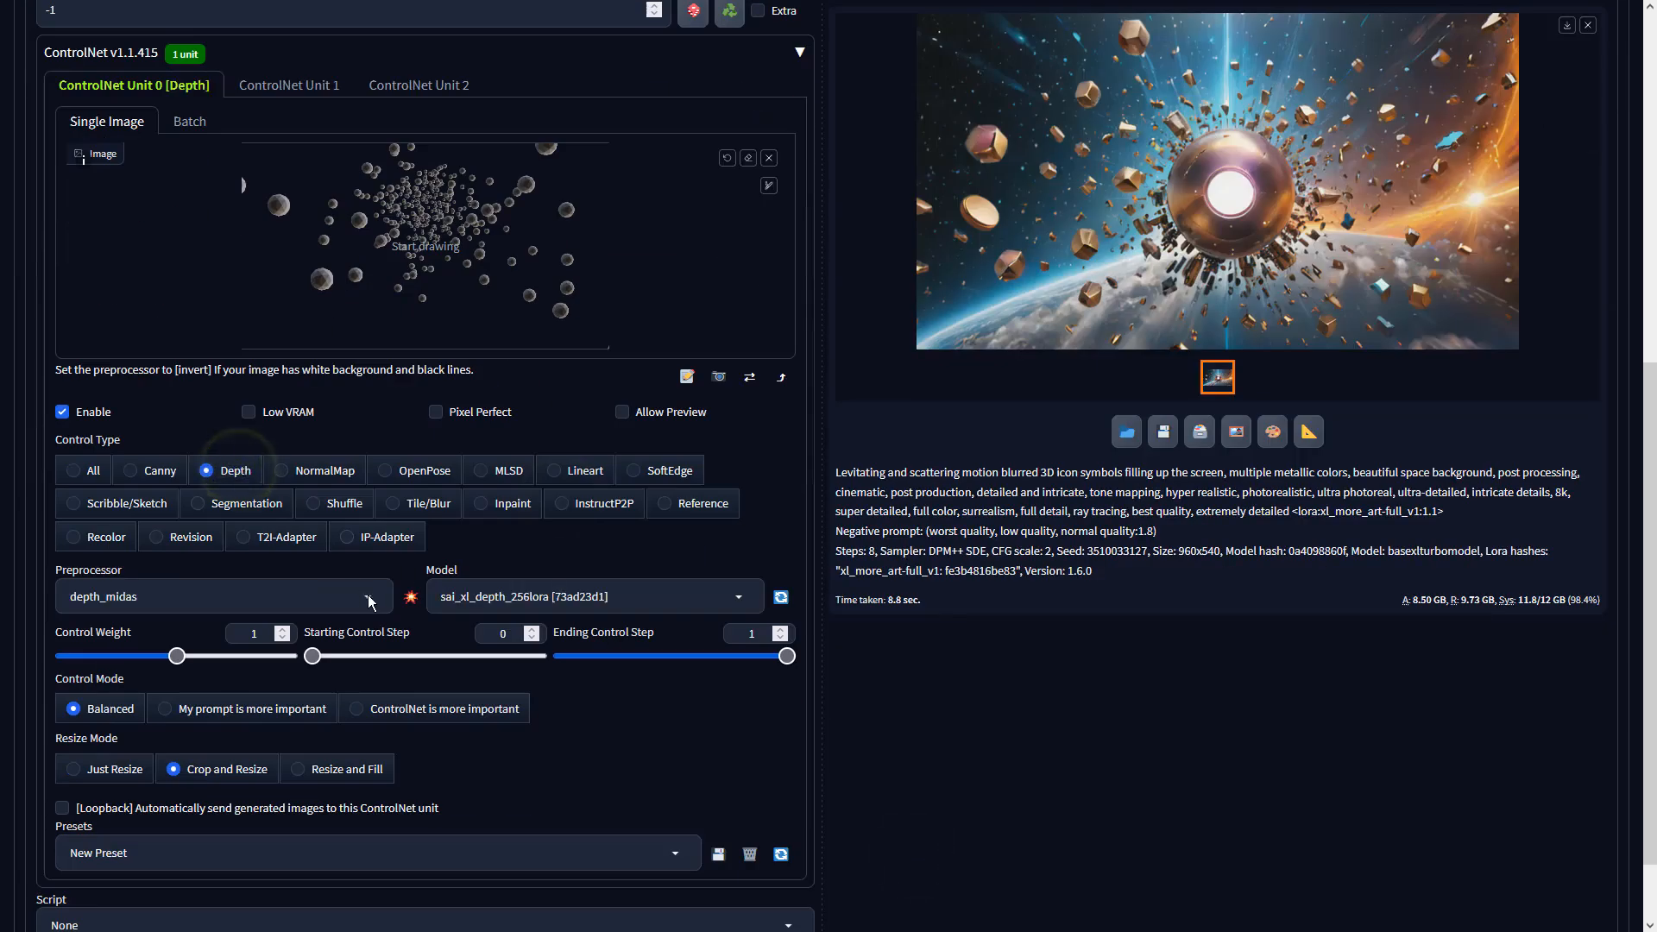
click(367, 597)
click(106, 496)
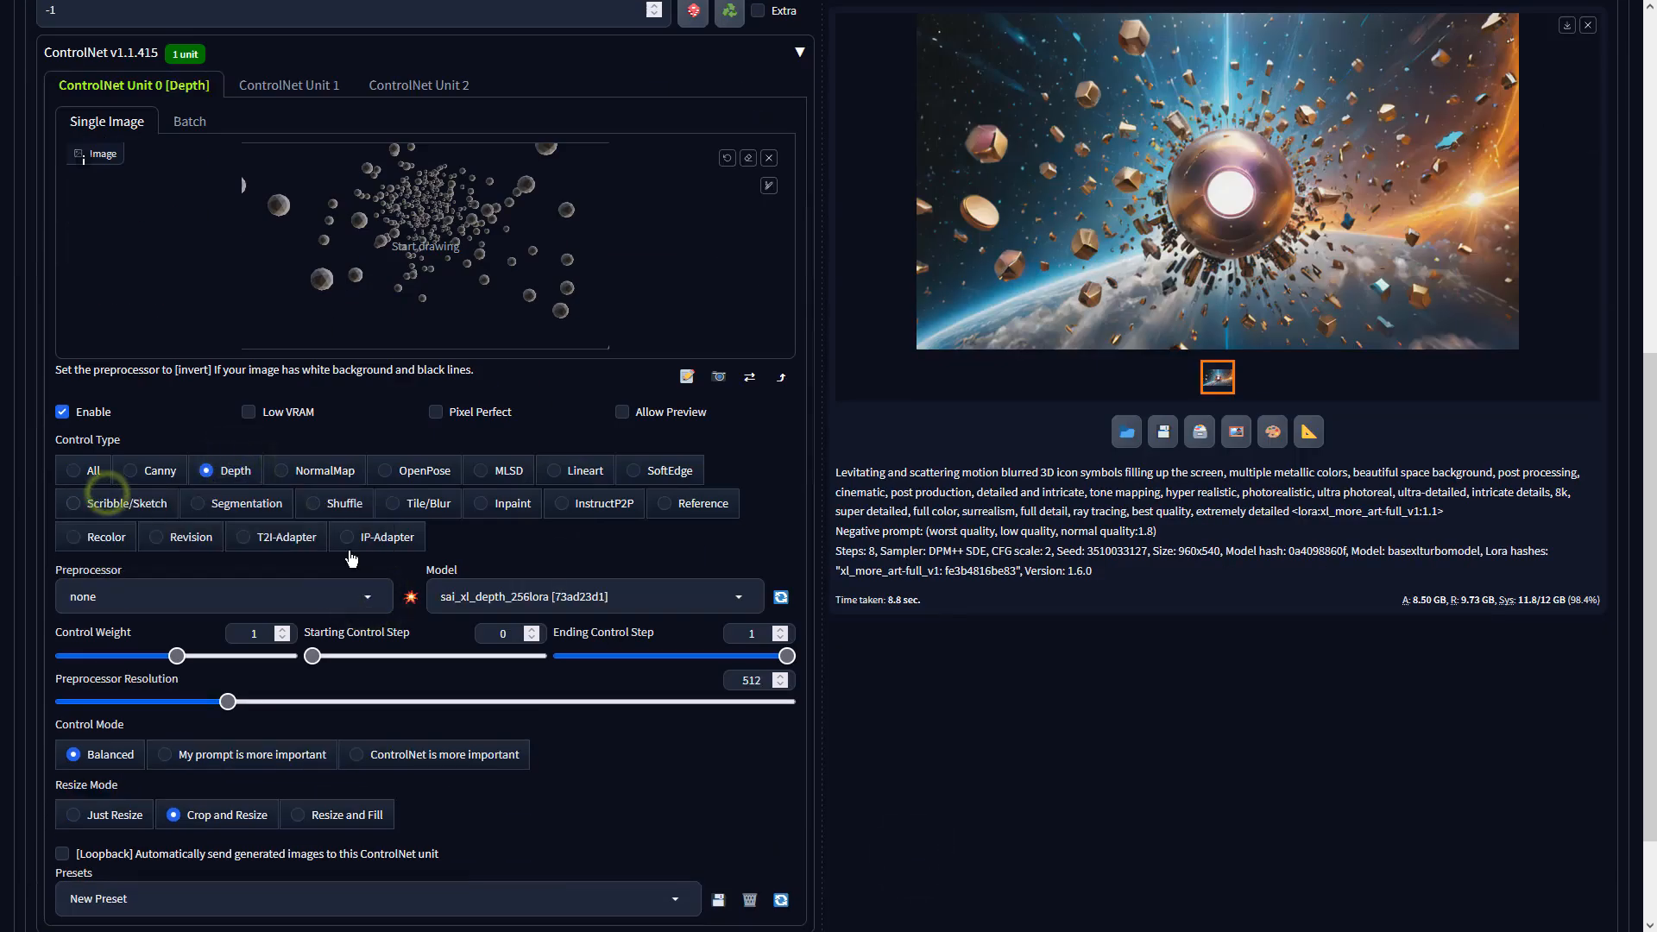
click(539, 595)
click(535, 570)
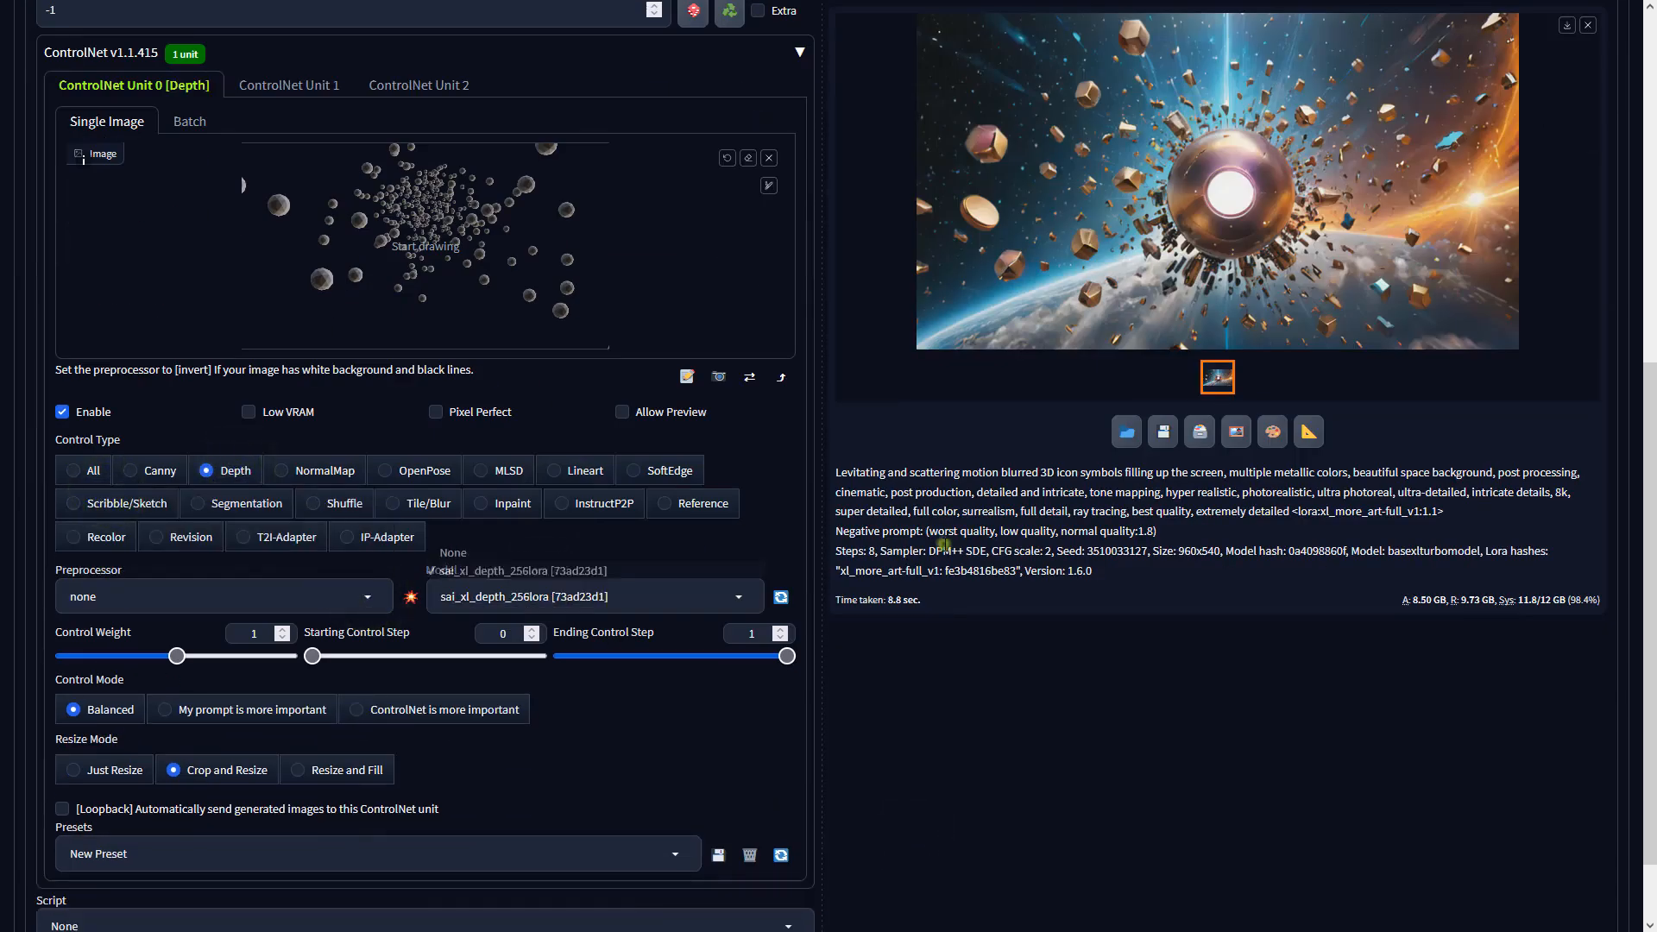
scroll(943, 544, up, 7)
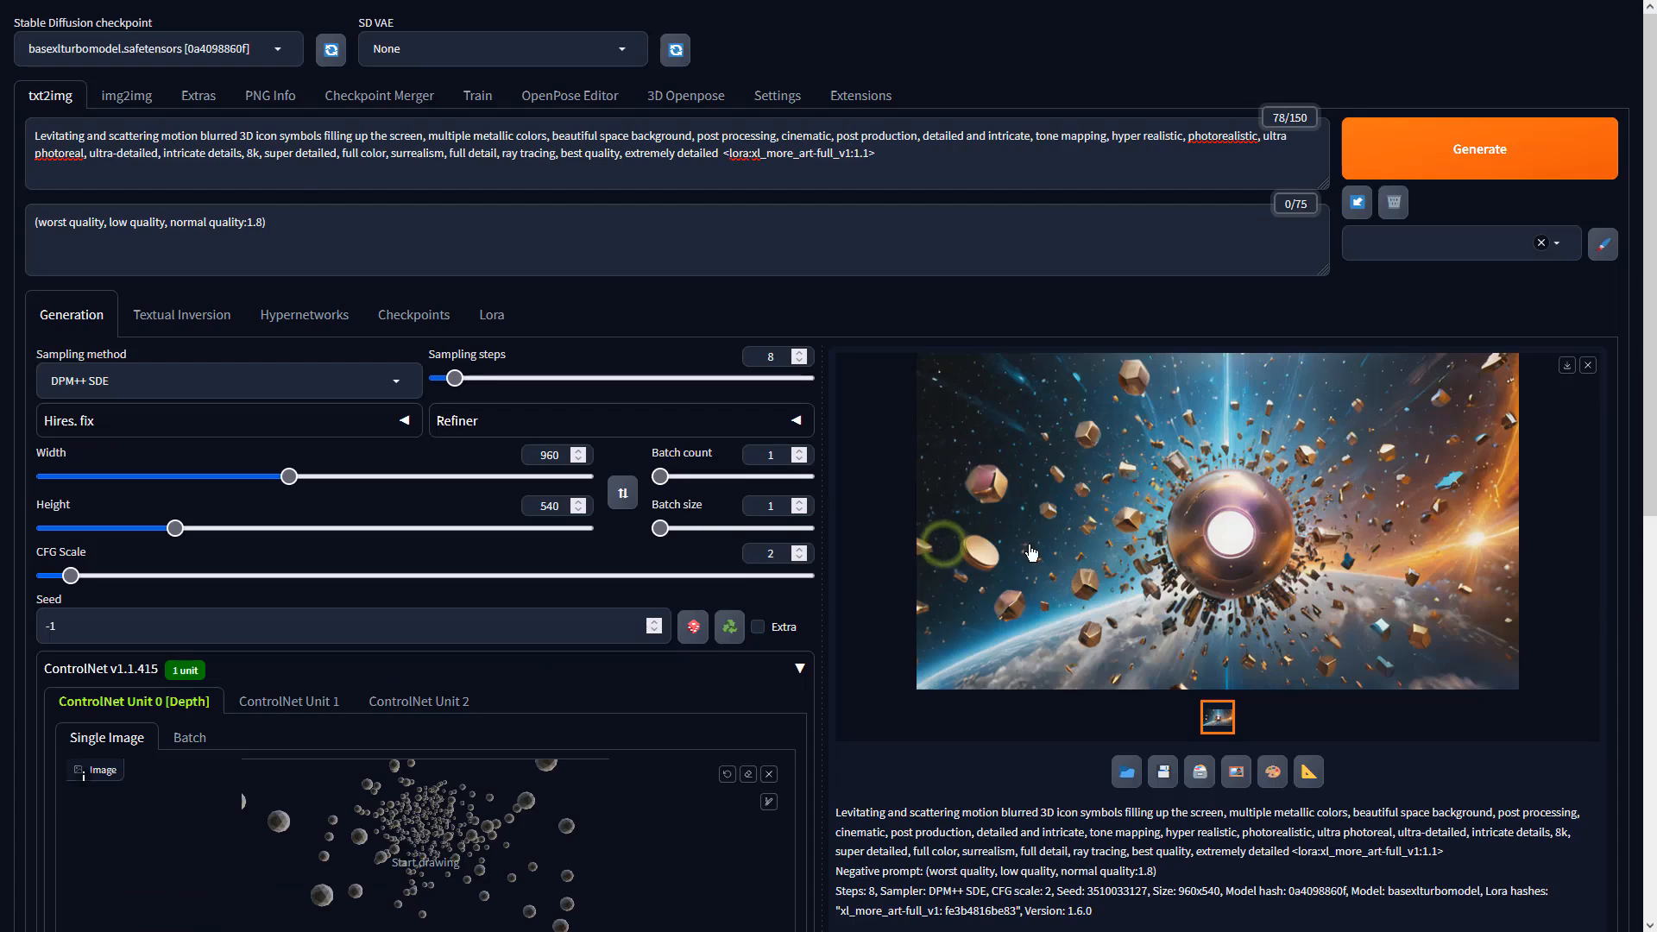
click(1441, 146)
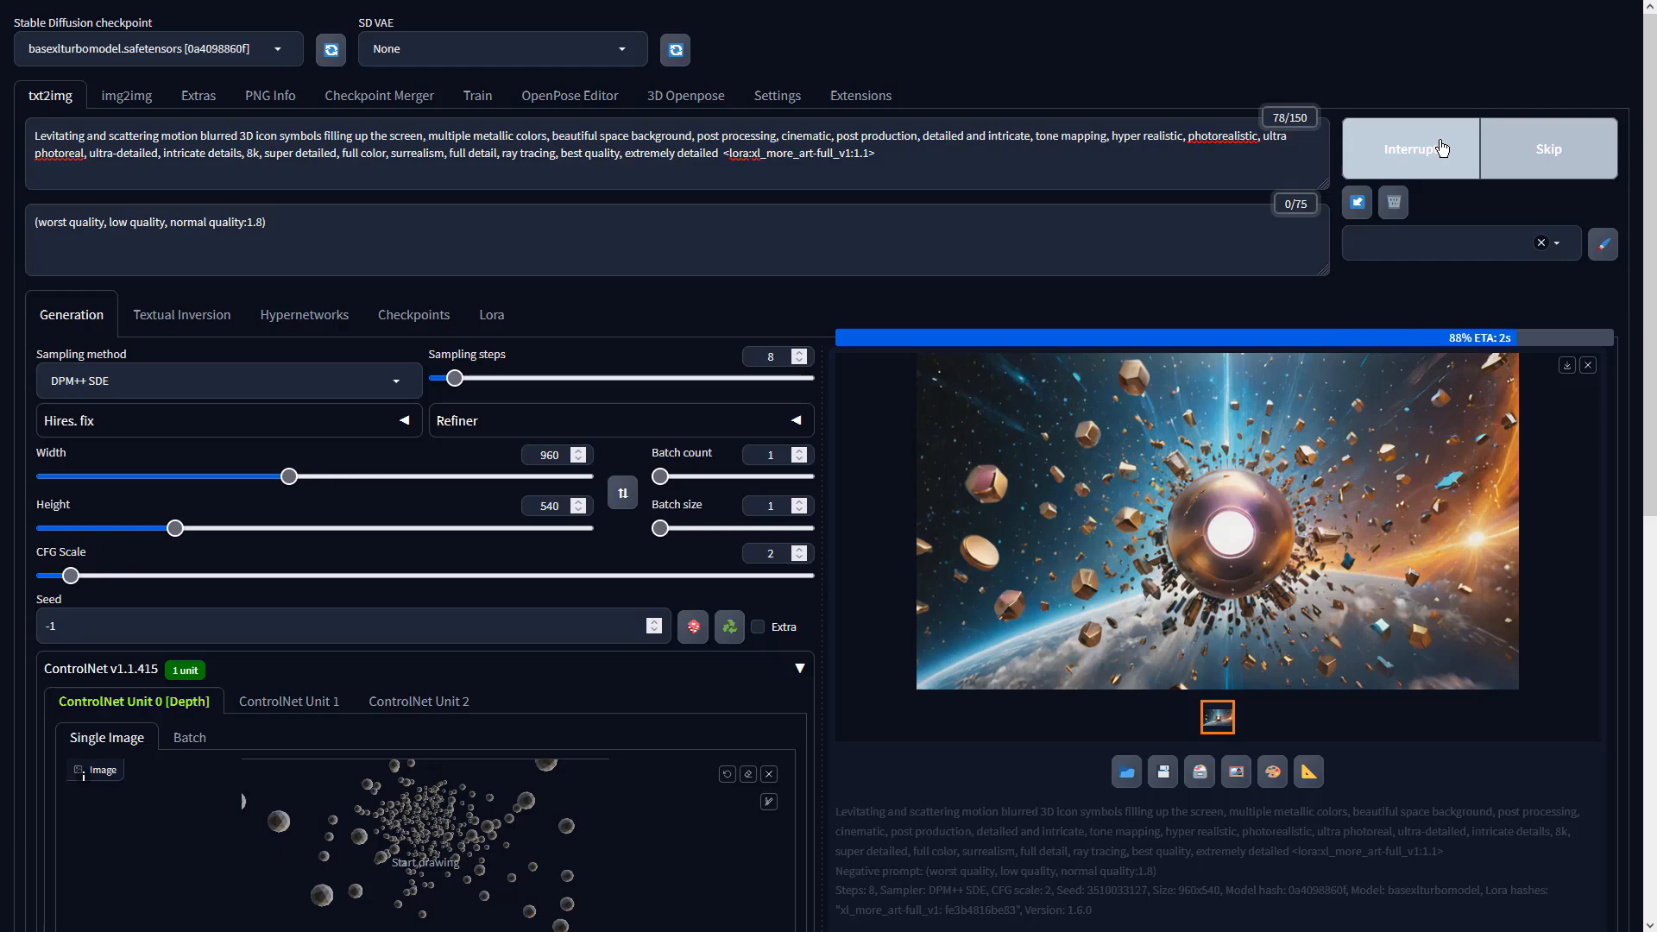
View the generated space image at full size, close the preview and send the image to img2img
click(1339, 499)
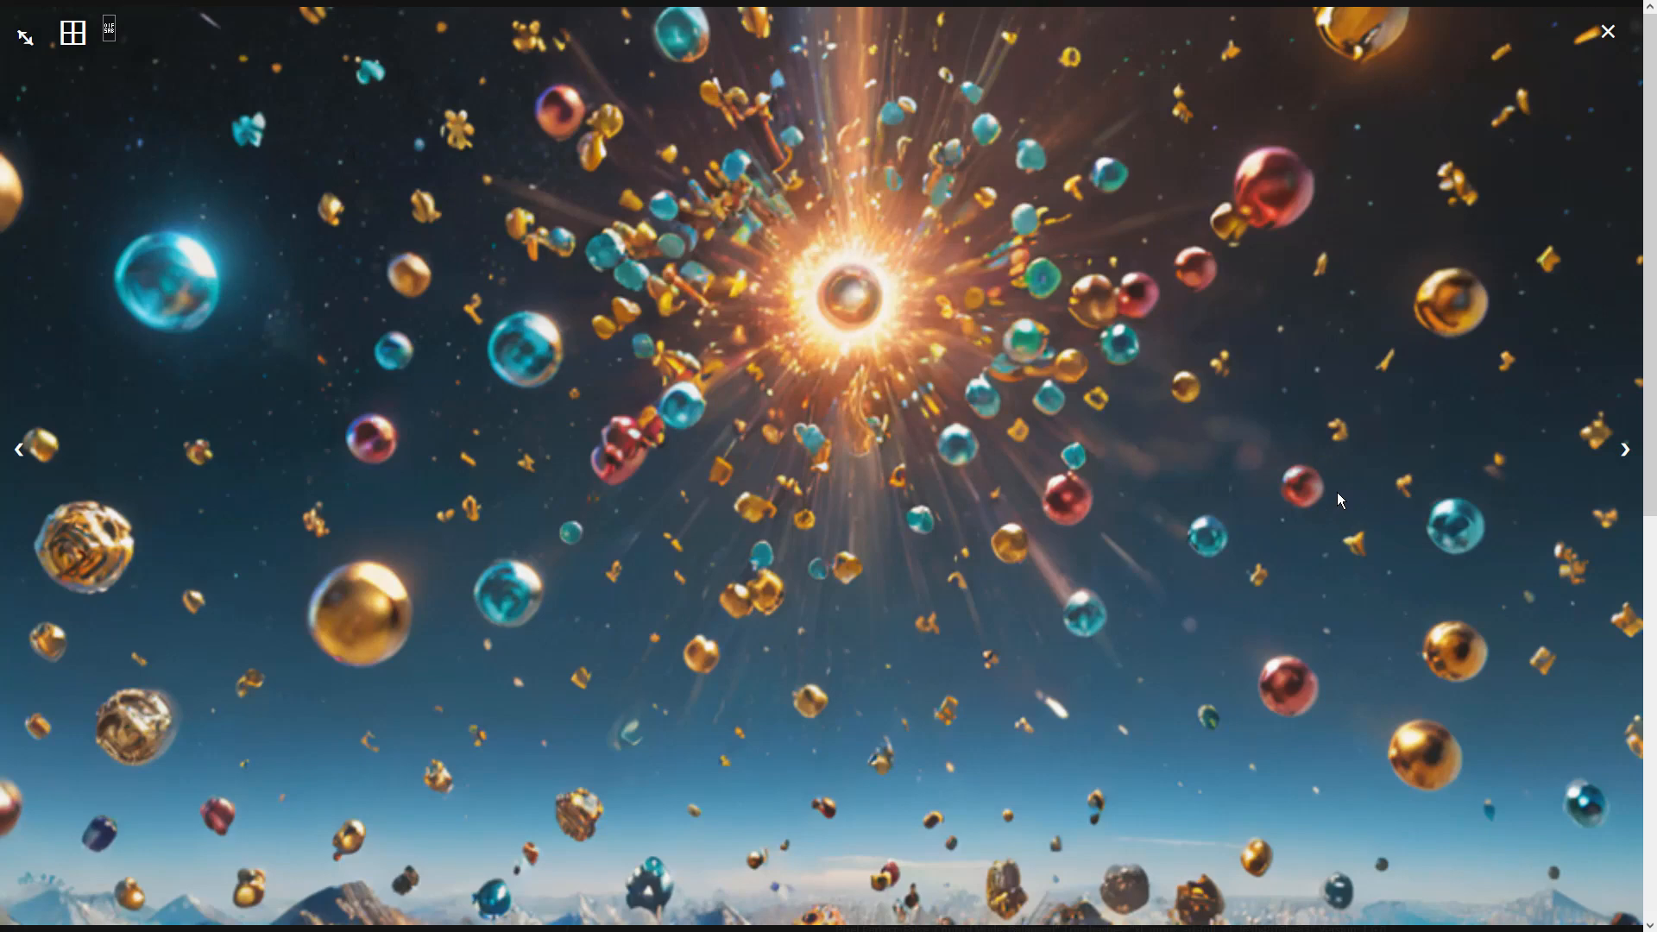
click(1339, 501)
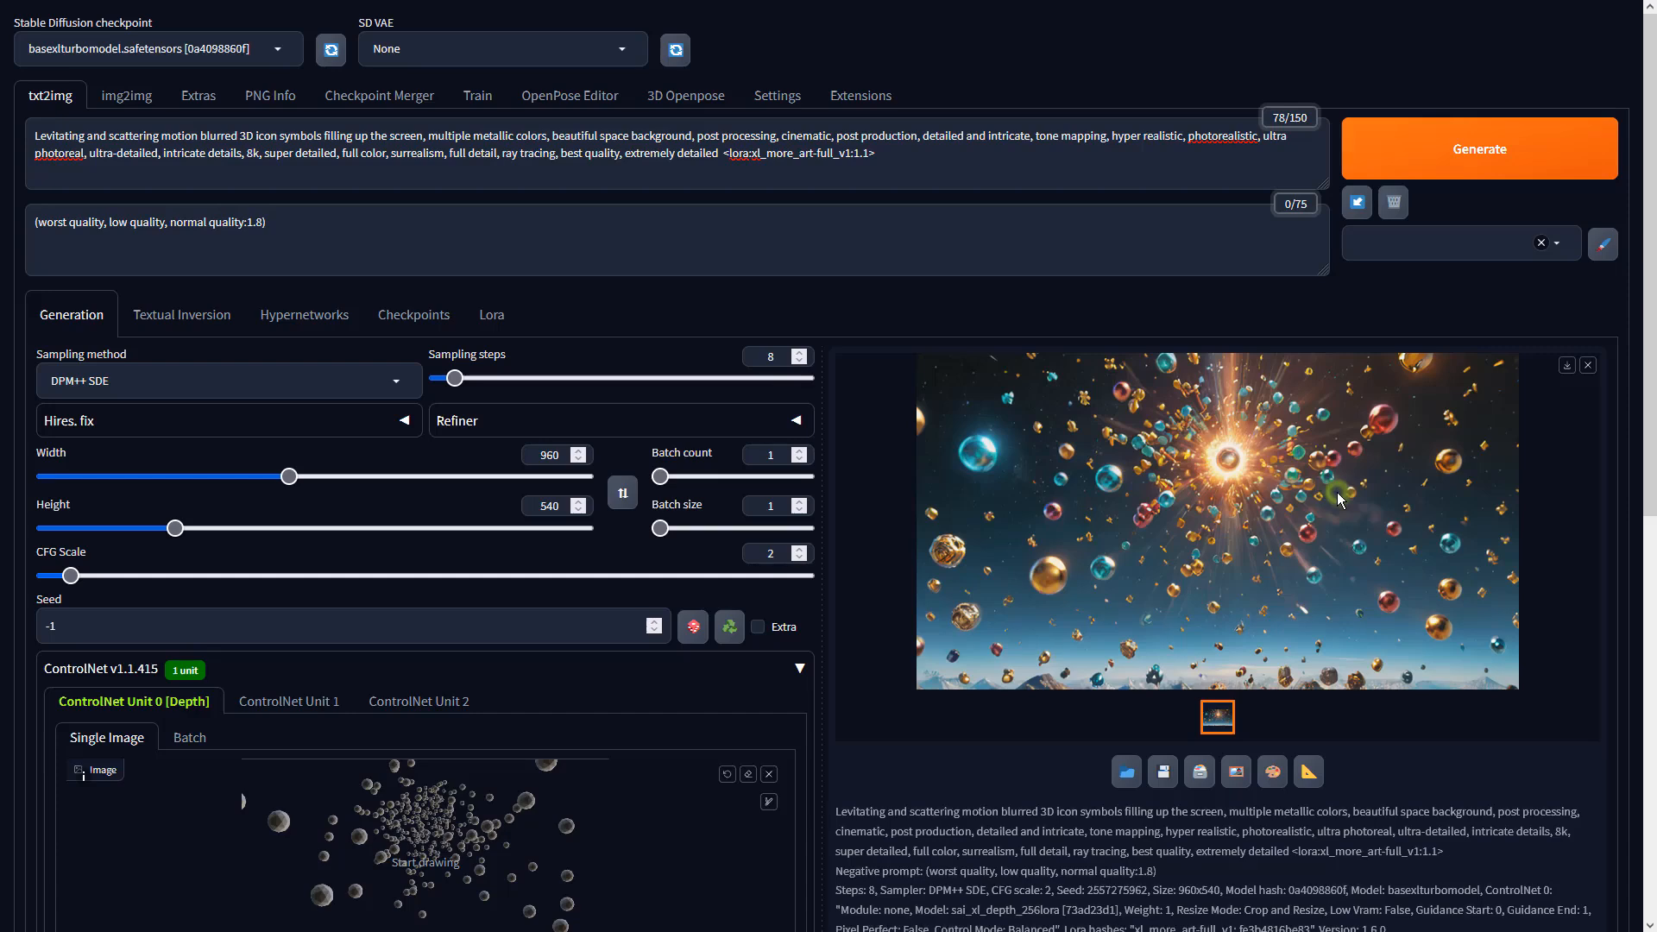
click(1240, 779)
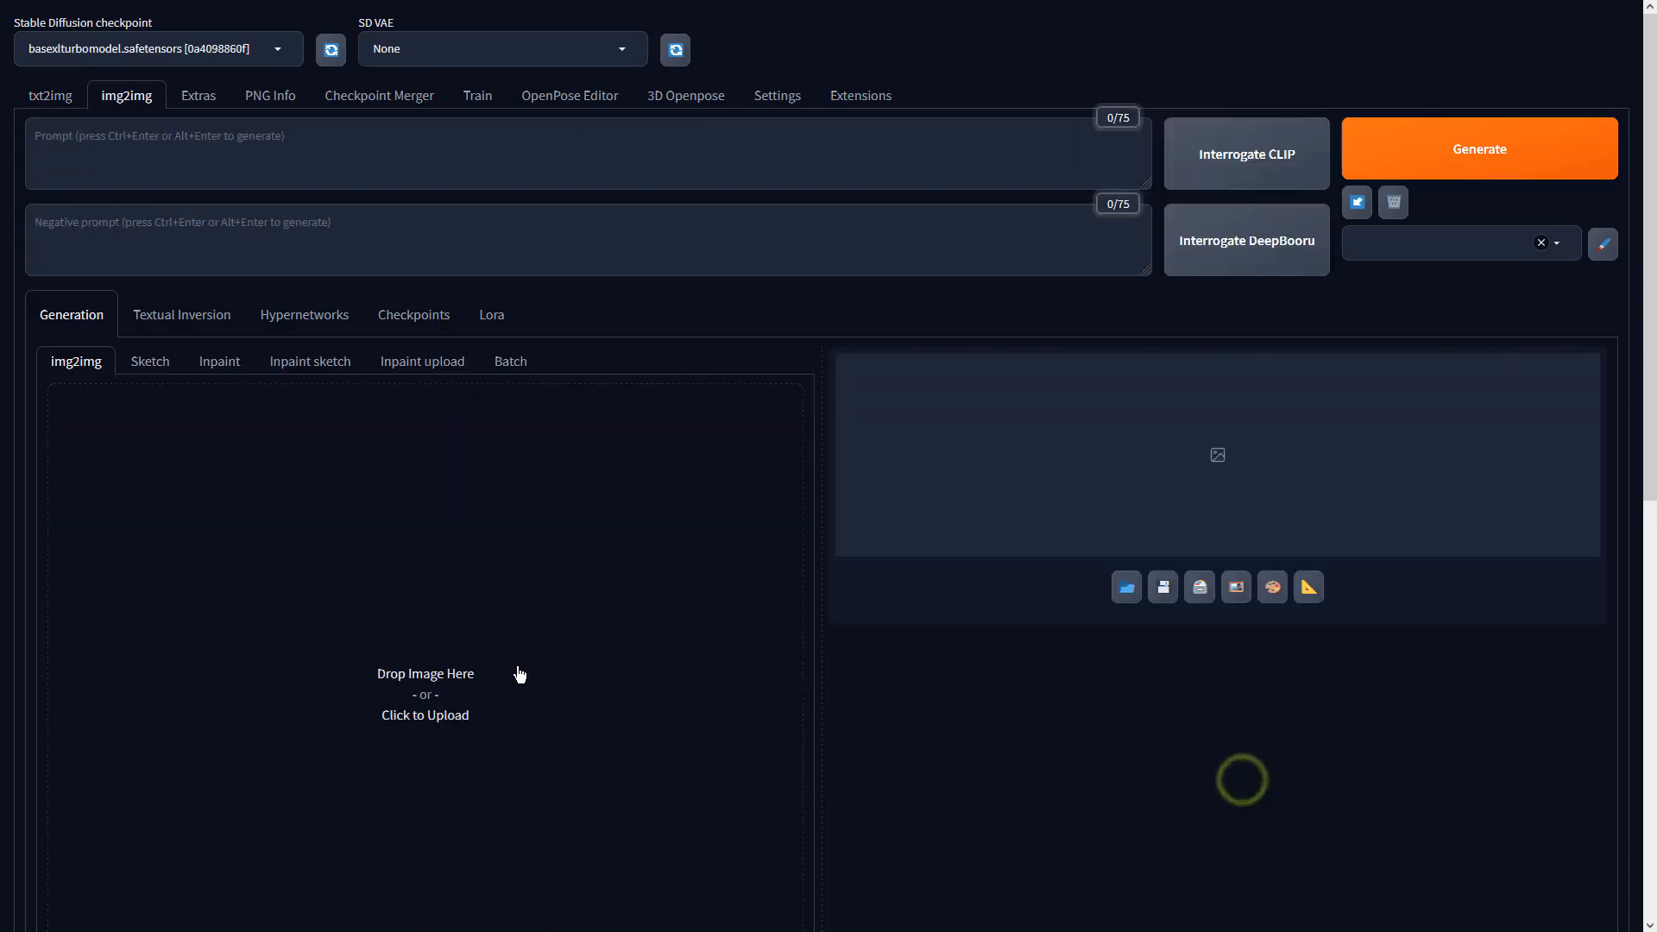
Set the img2img sampling method to DPM++ SDE, the CFG scale to 2 and the denoising strength to 0.6
scroll(536, 636, down, 5)
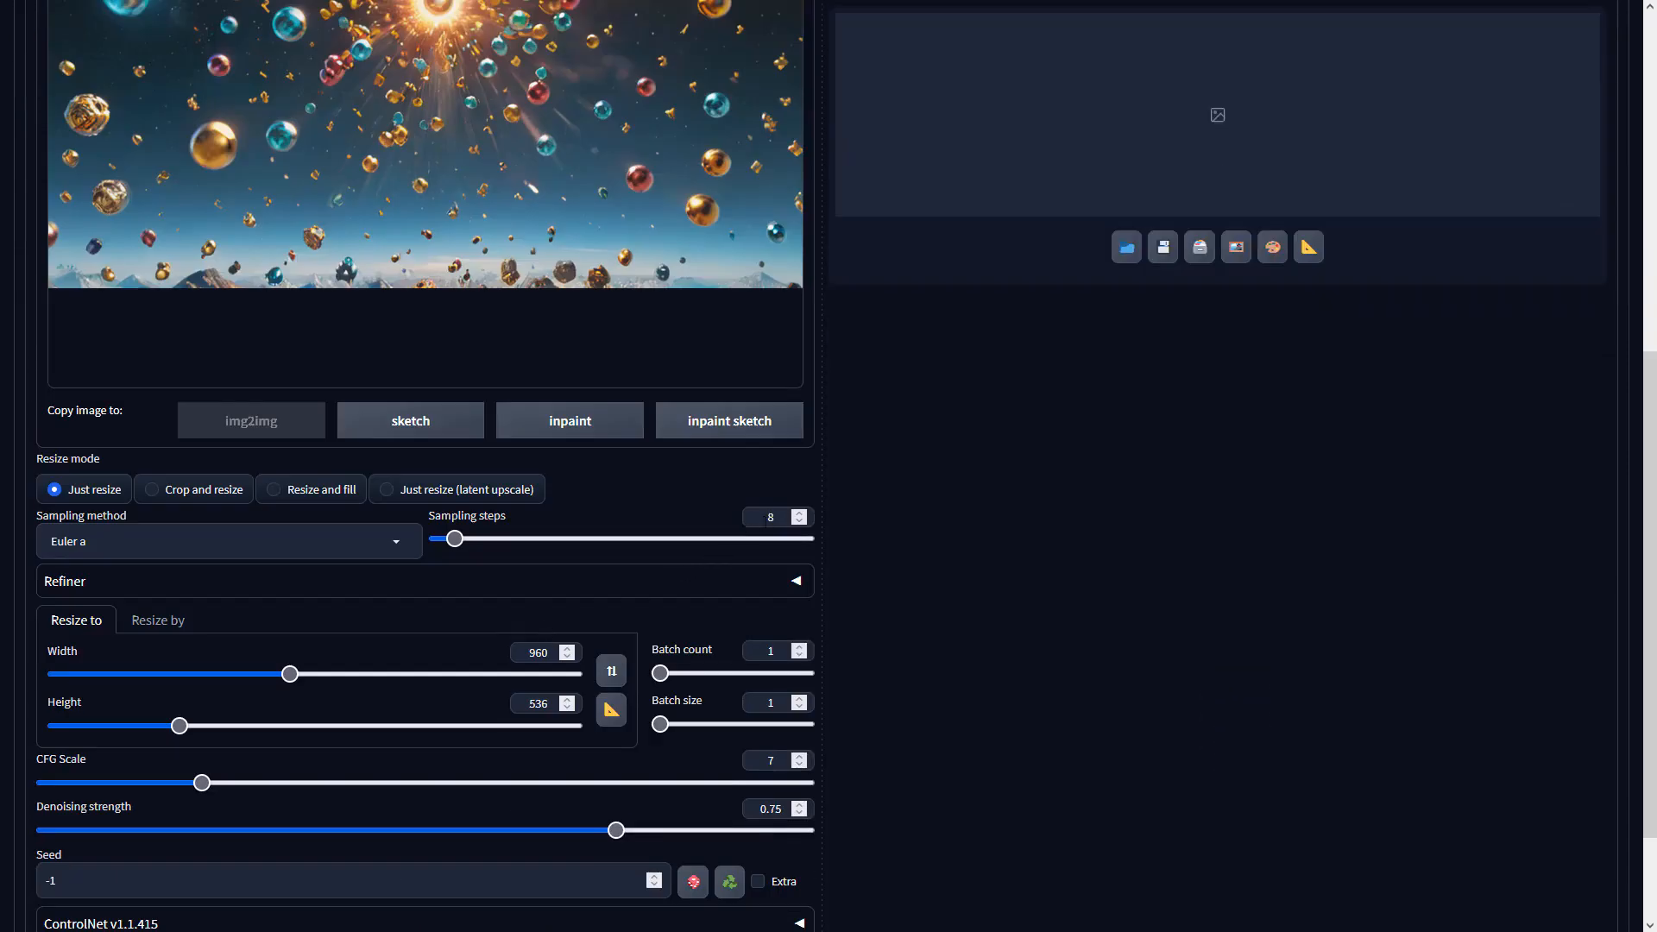
click(342, 550)
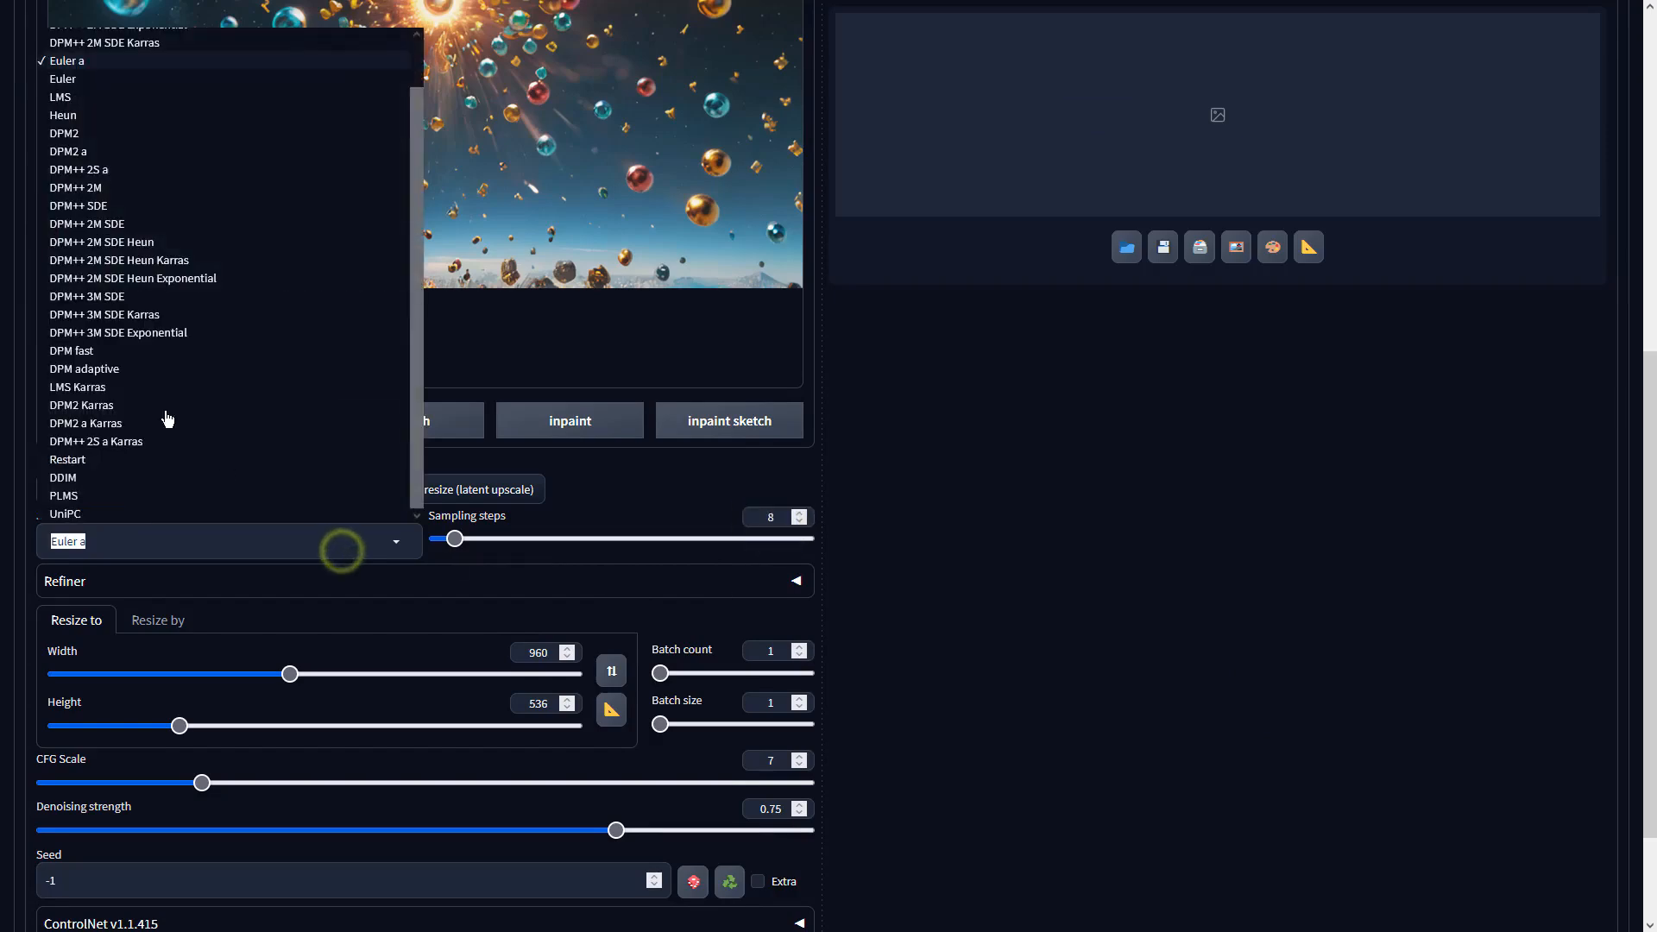
click(95, 207)
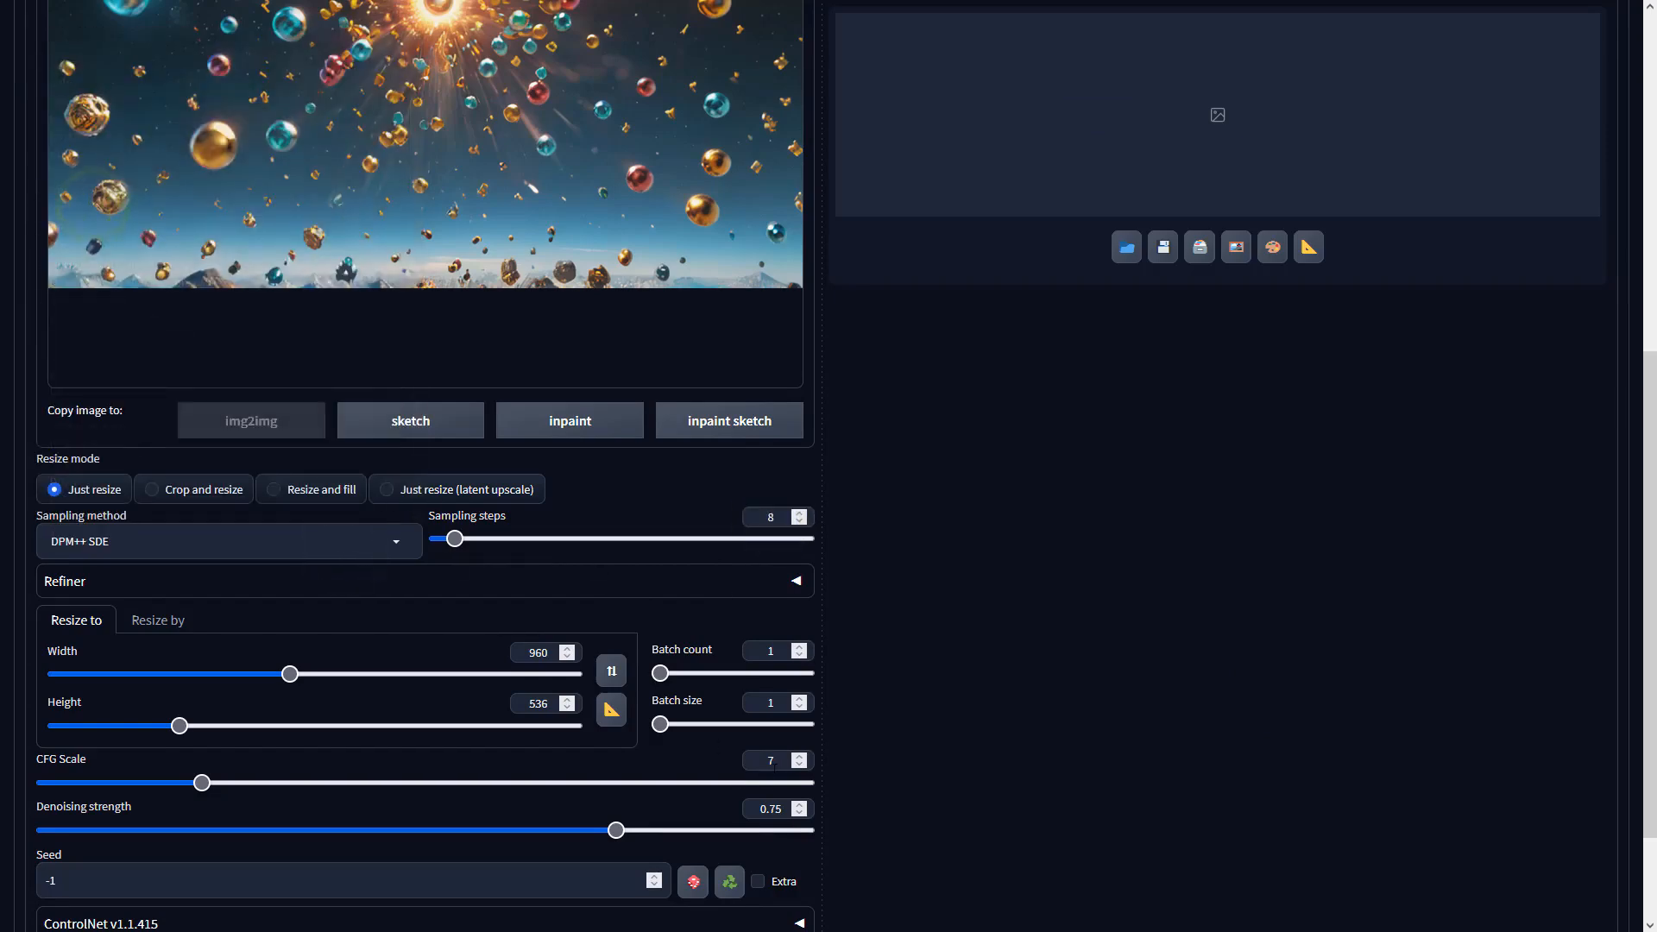
key(BackSpace)
text(2)
drag(615, 830, 534, 835)
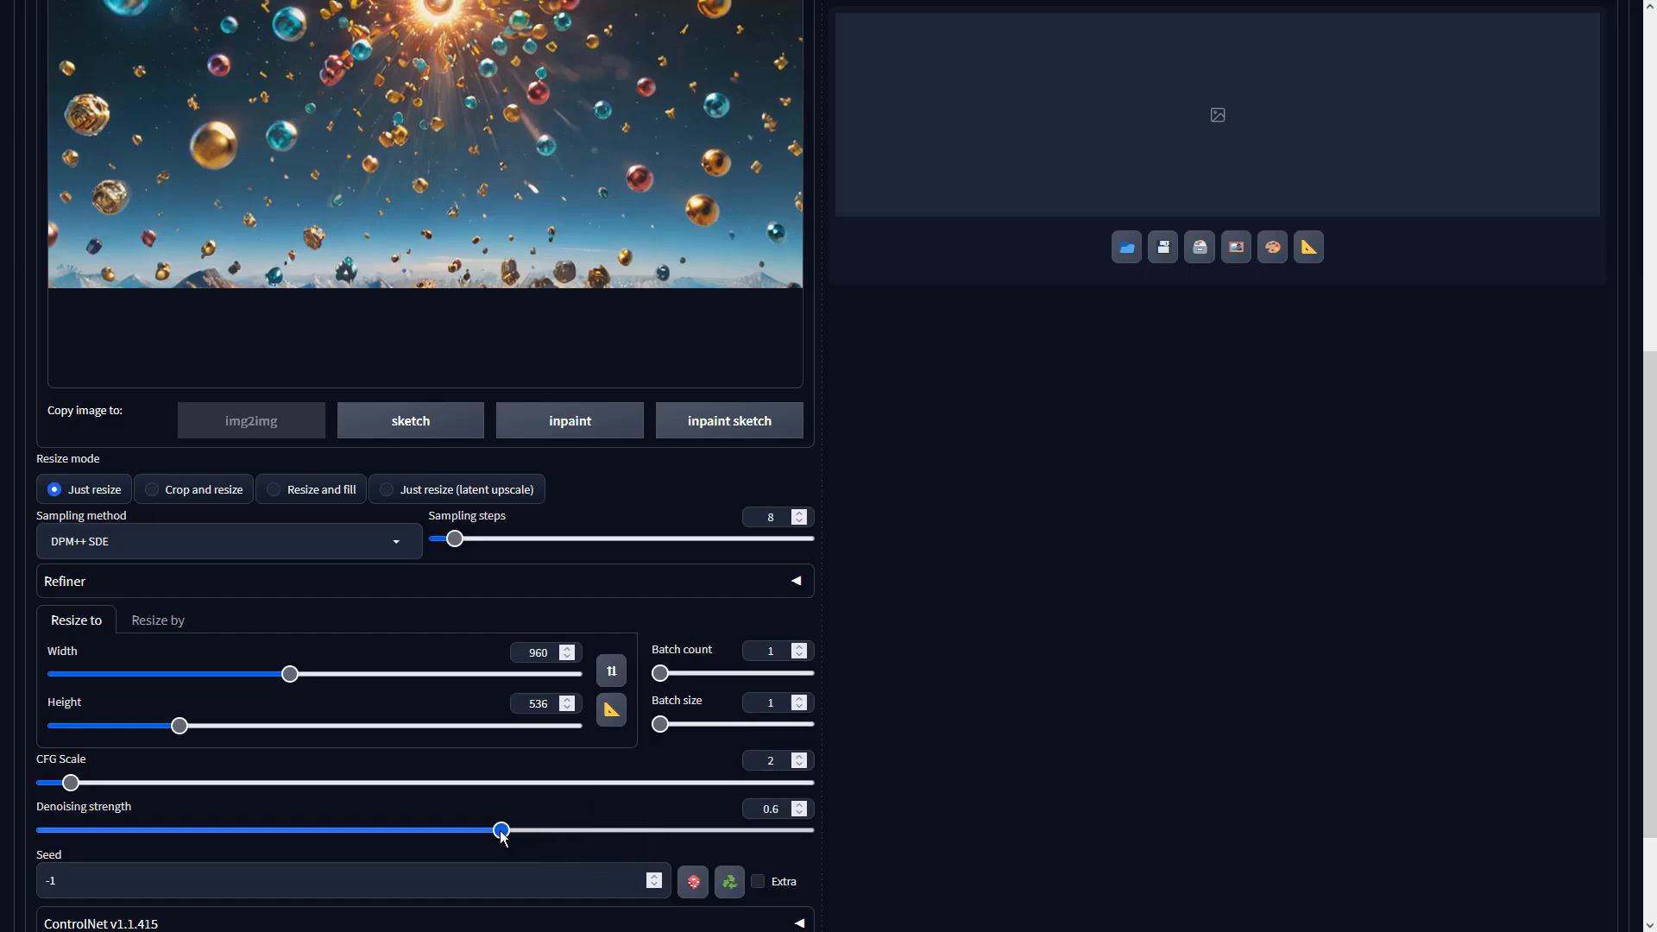
Generate a batch of four img2img variations from the sent image
click(1017, 686)
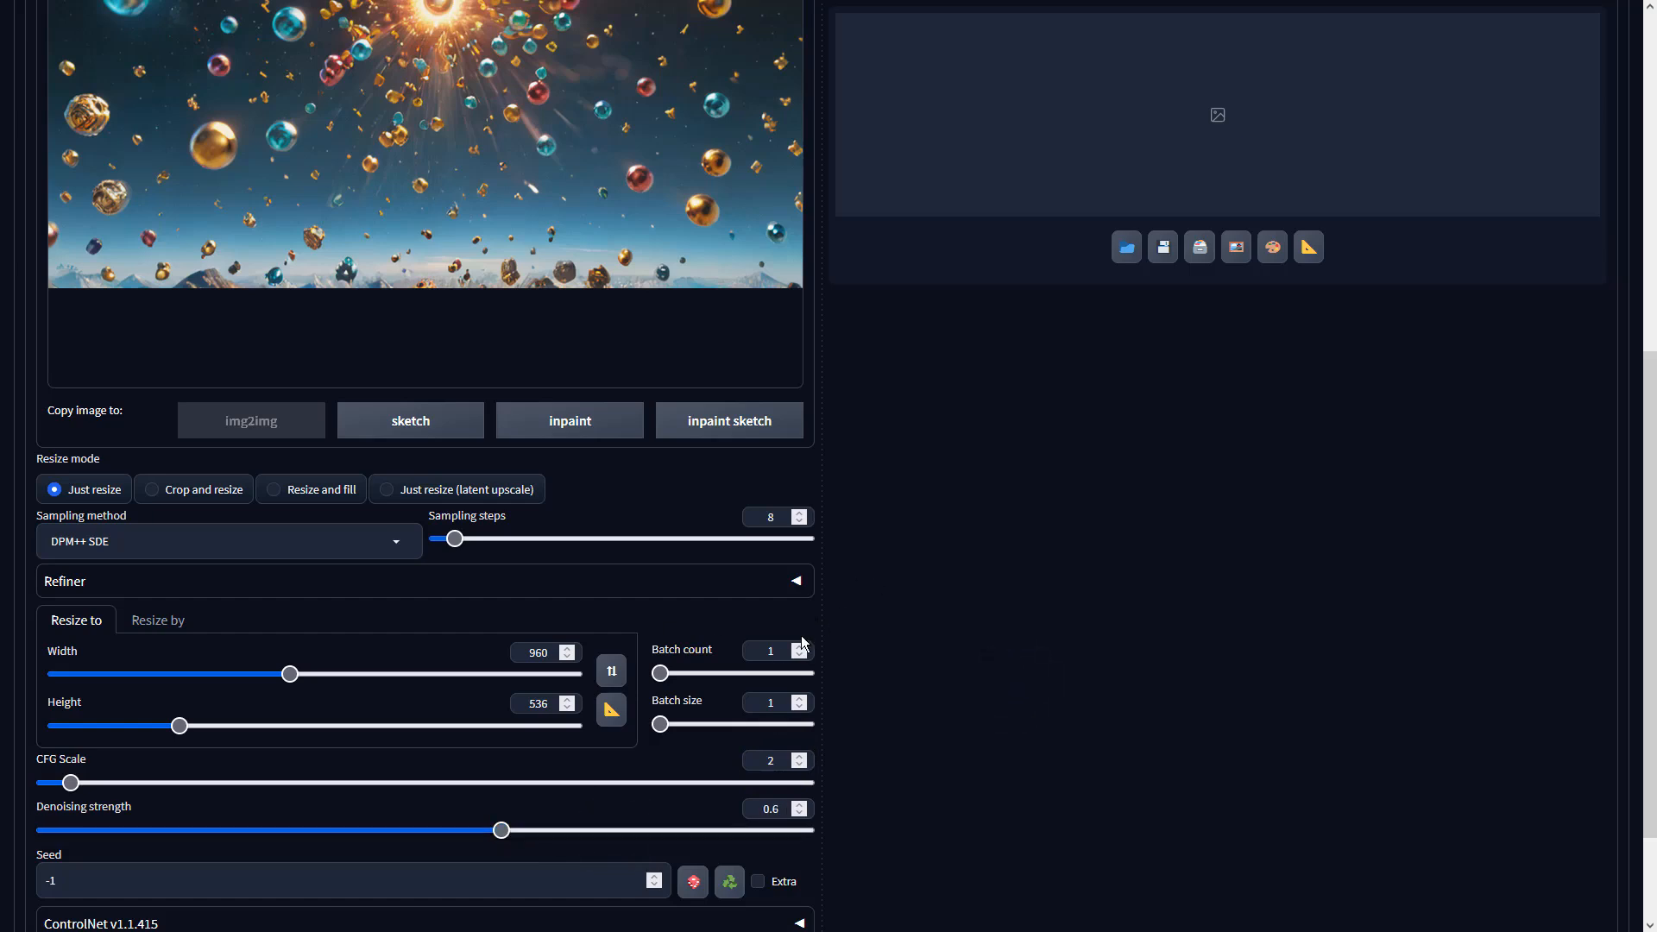
scroll(1053, 639, up, 8)
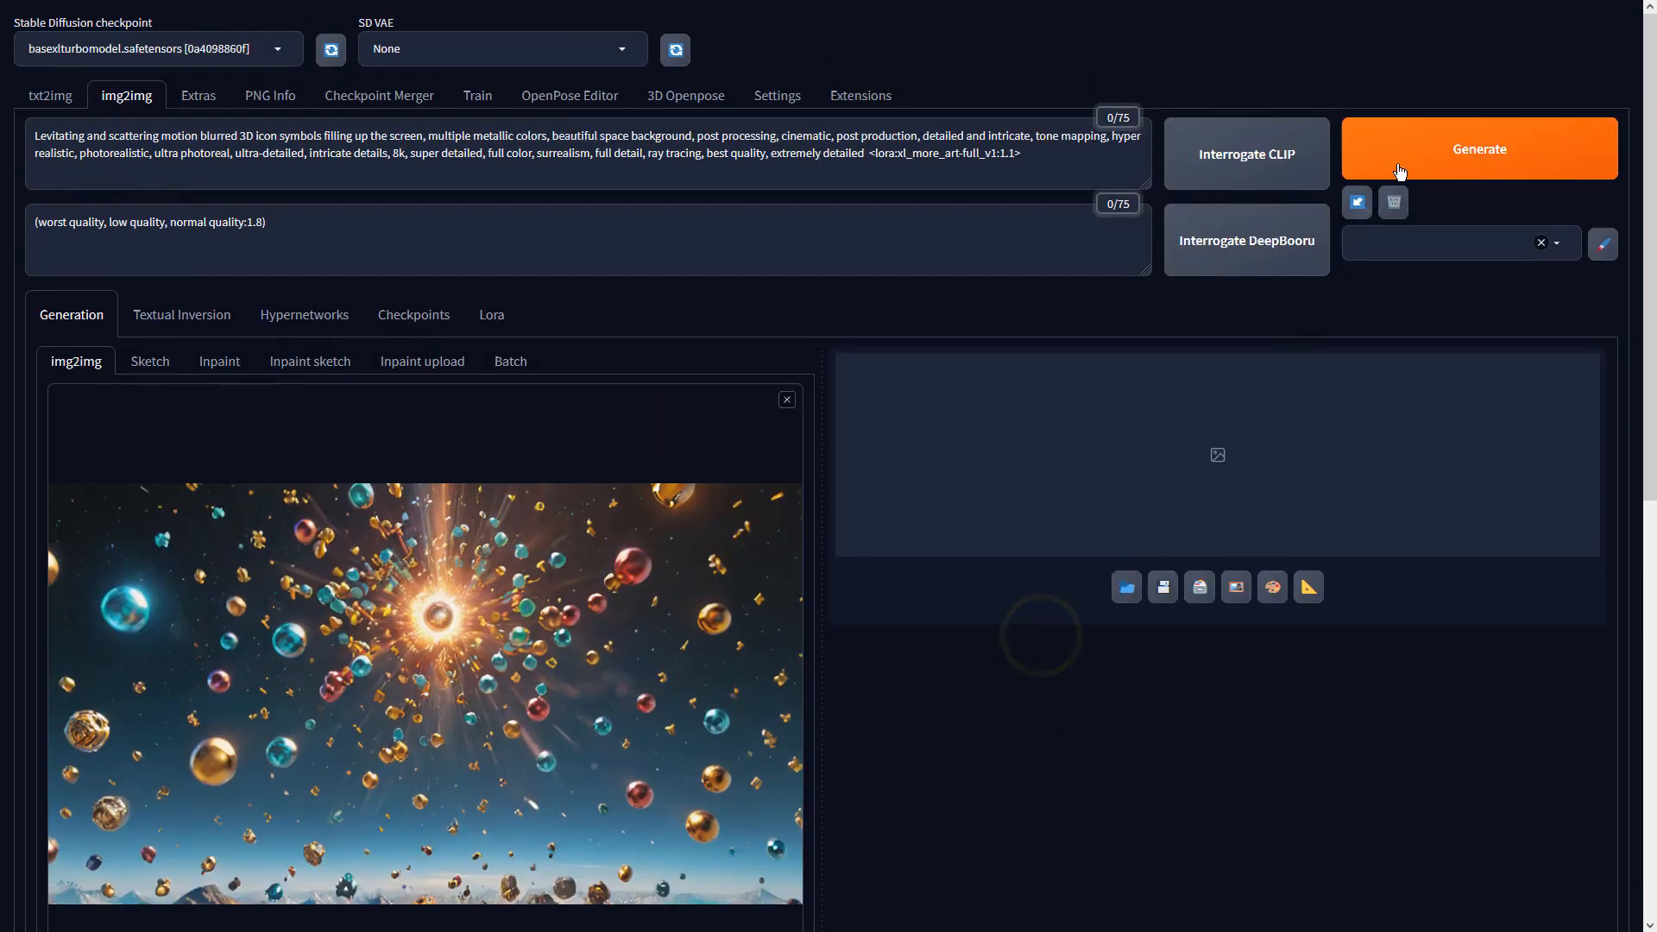
click(1420, 142)
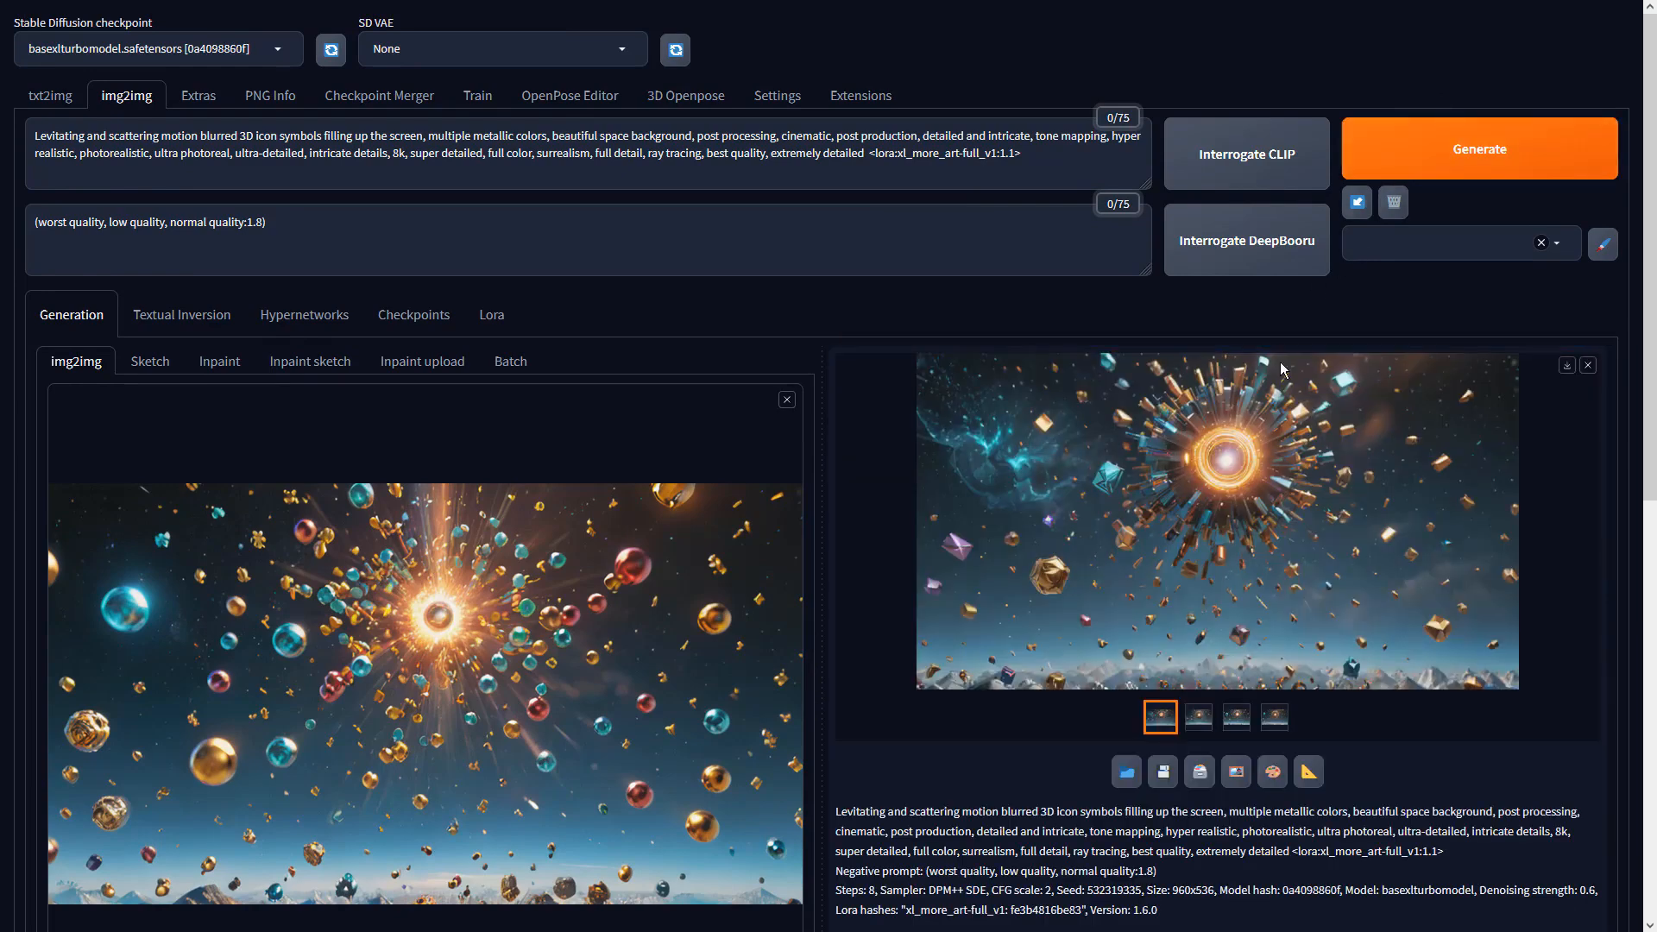
Compare the four generated variations at full size, going back and forth between them
click(1268, 395)
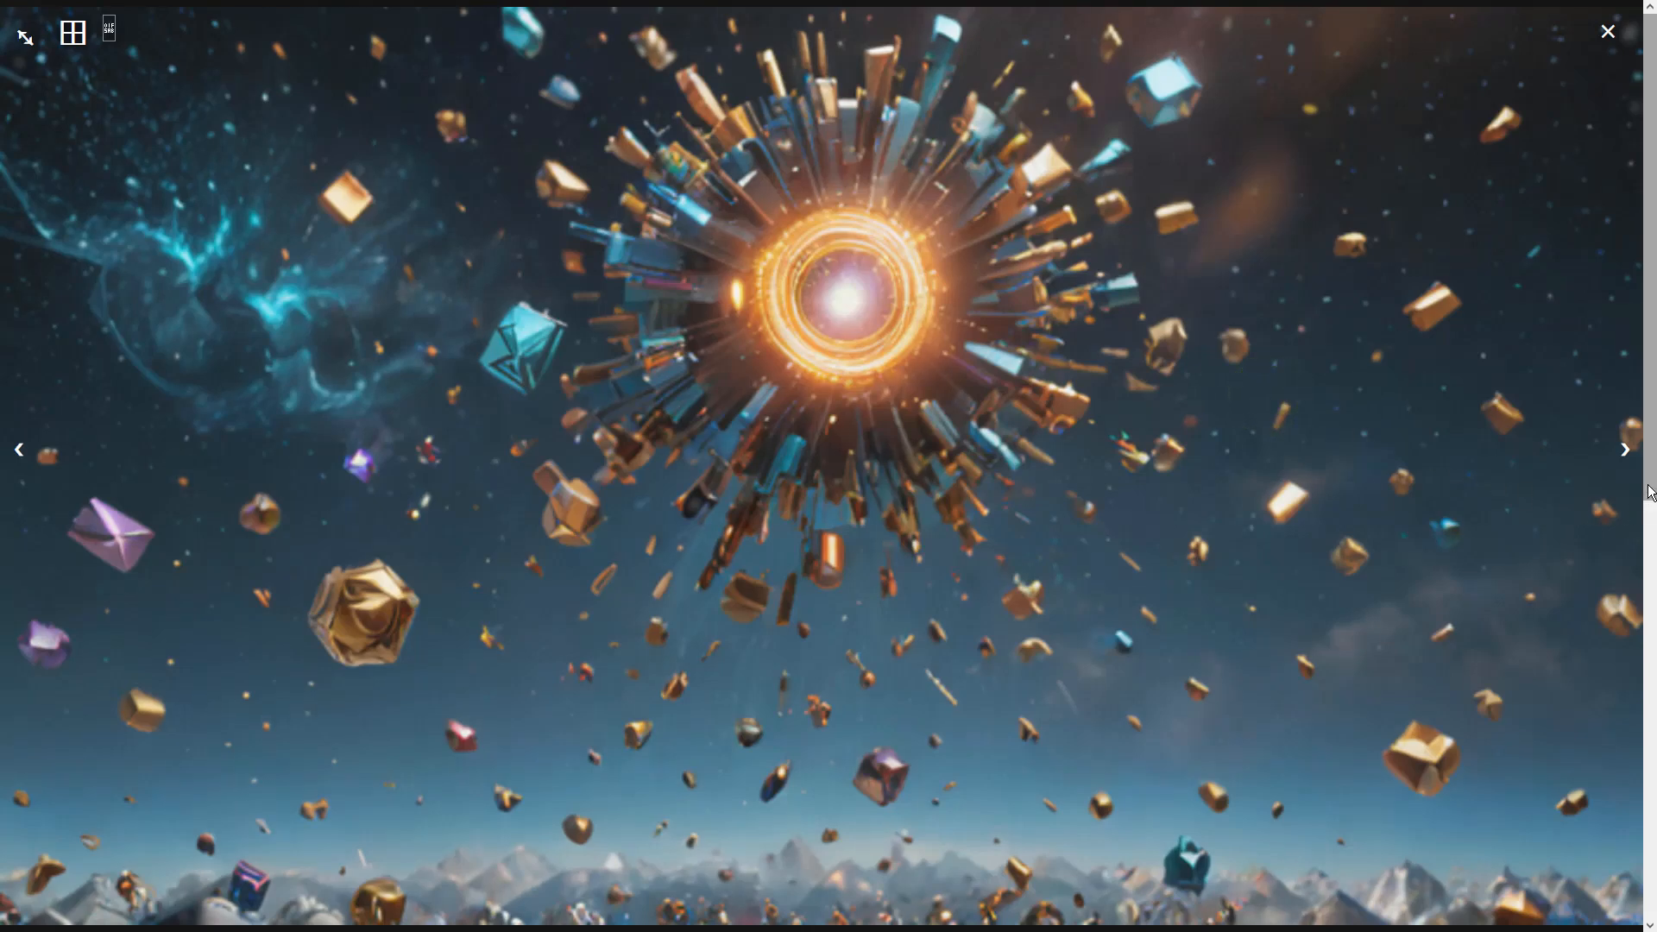
click(1623, 449)
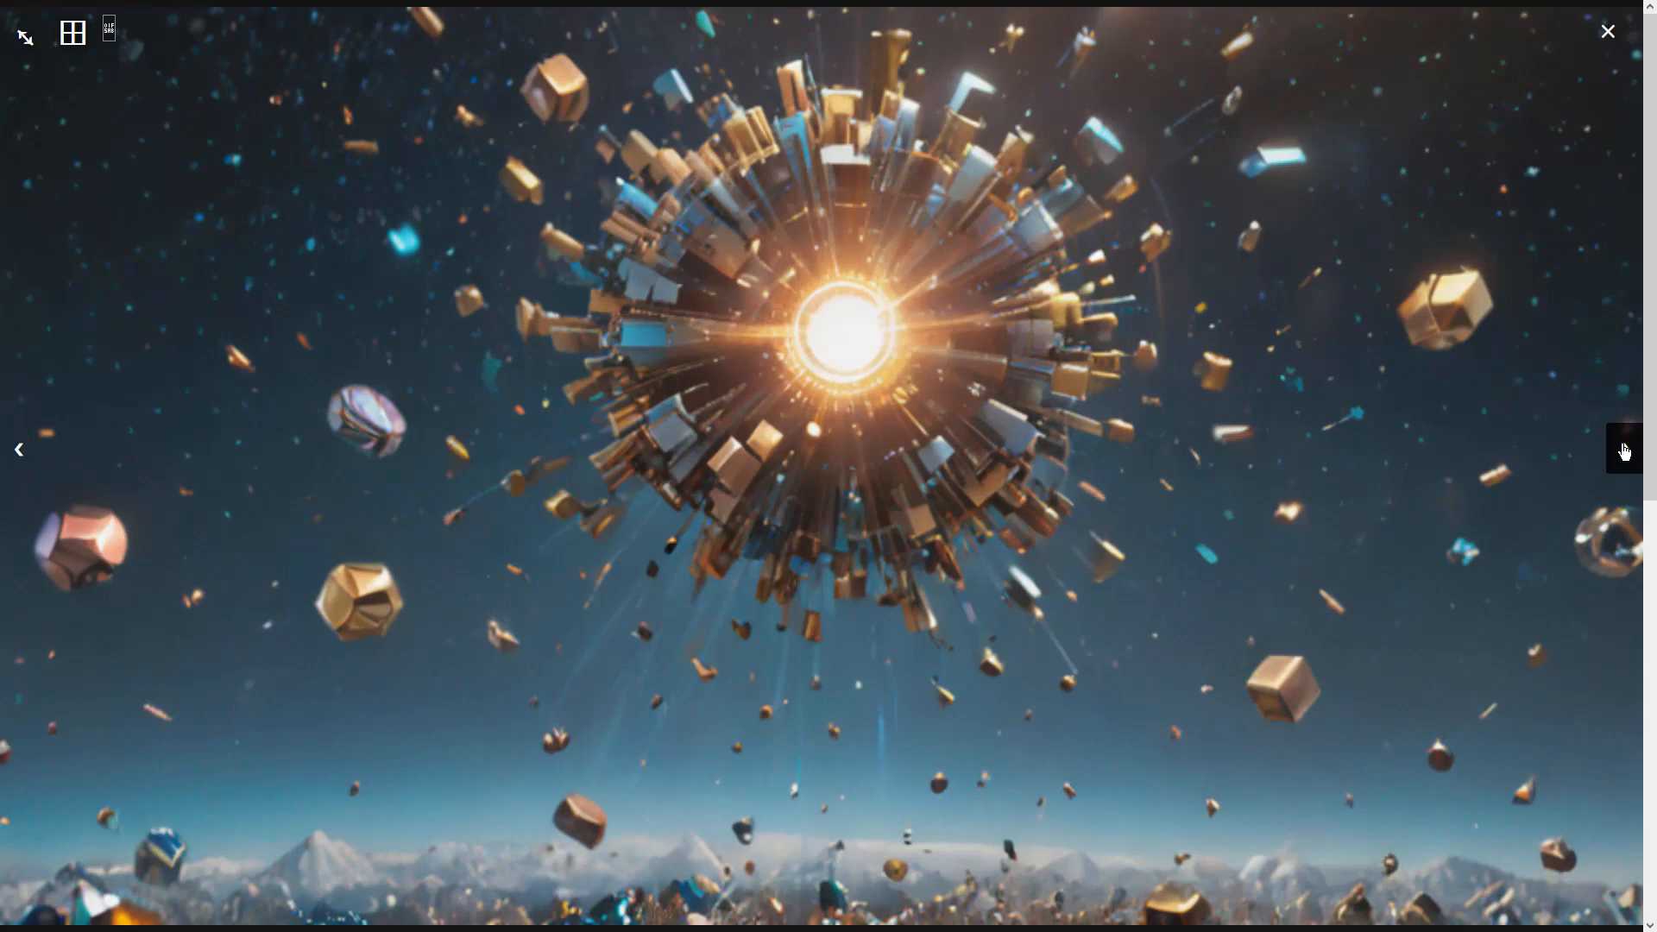
click(1623, 450)
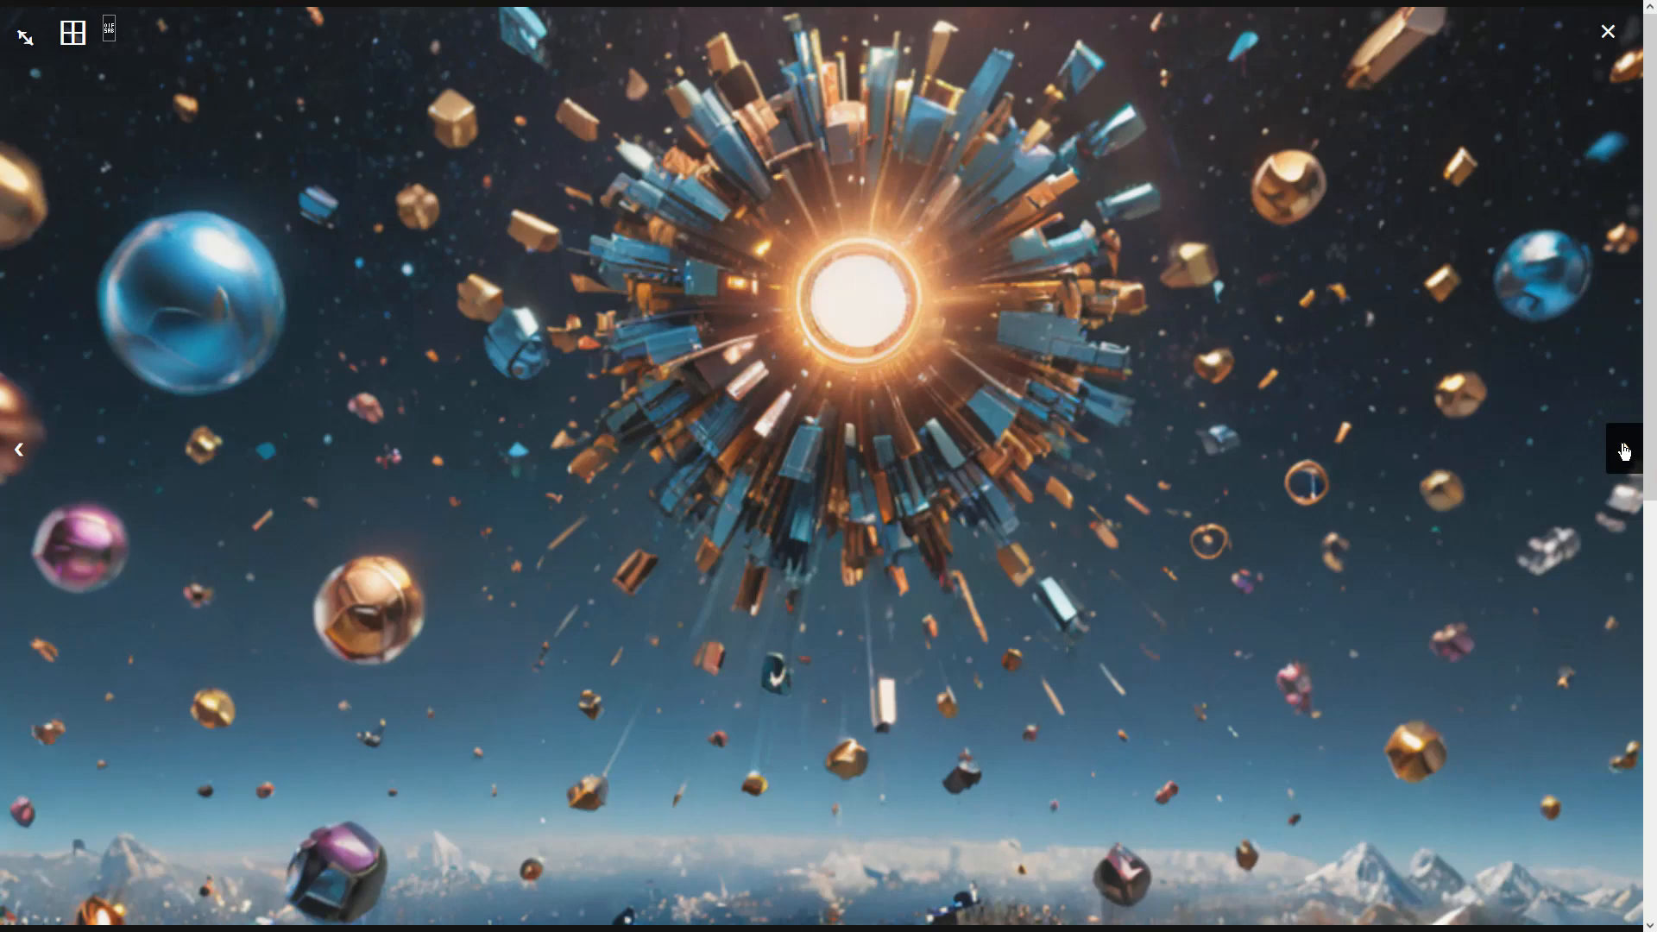
click(1623, 449)
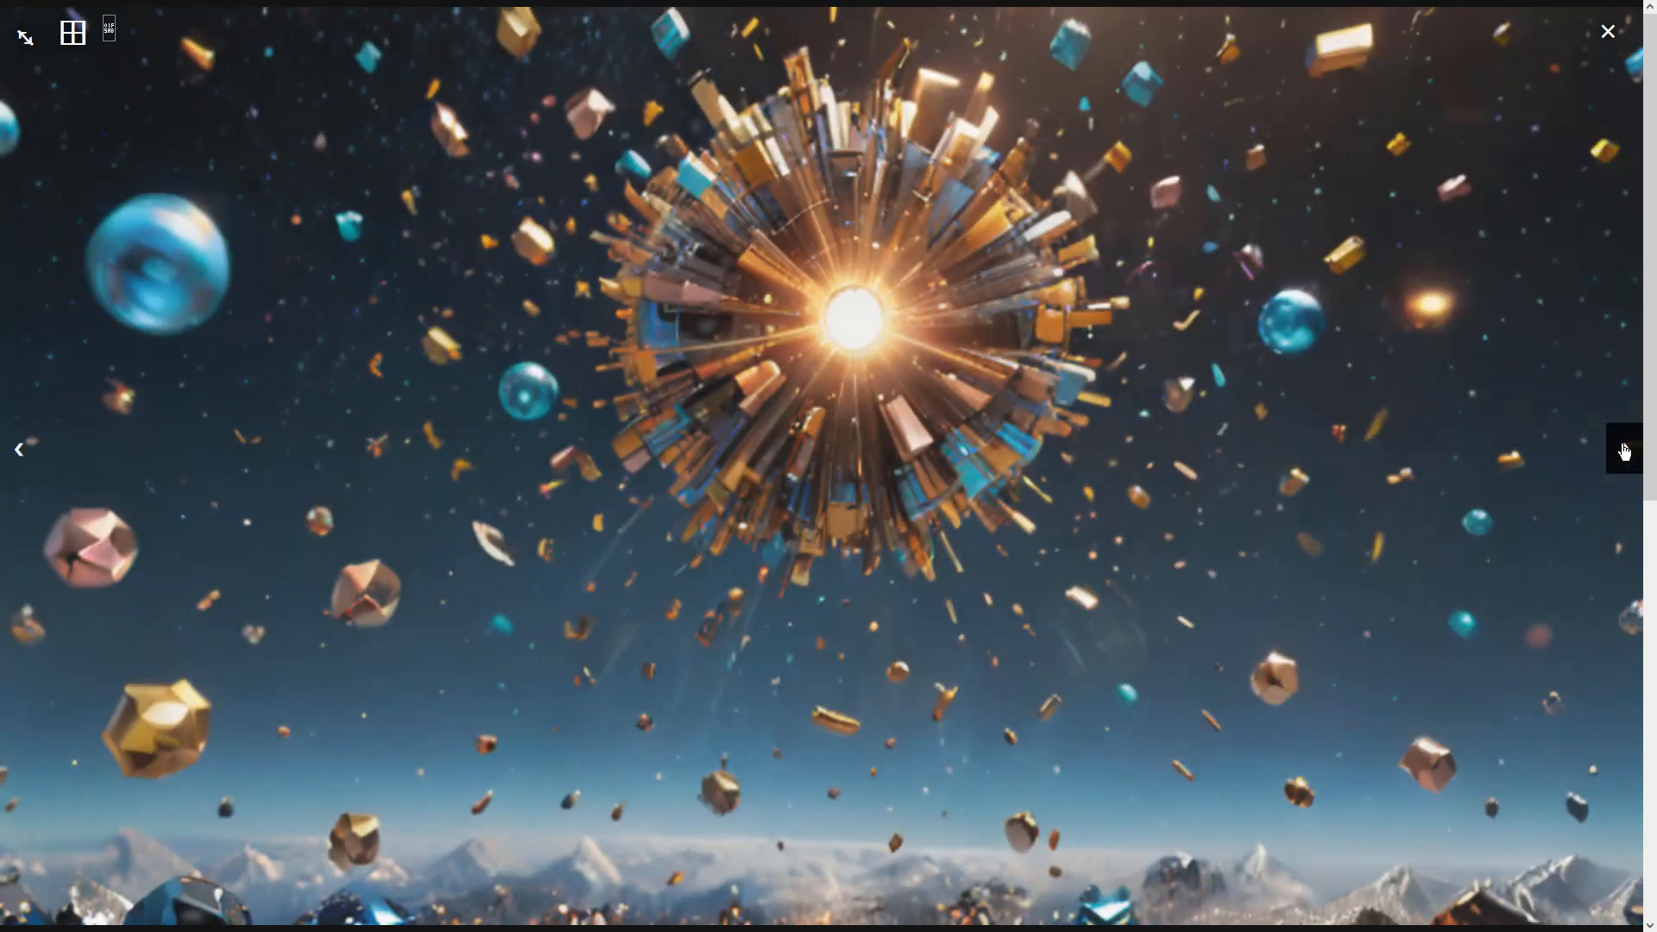
click(1622, 449)
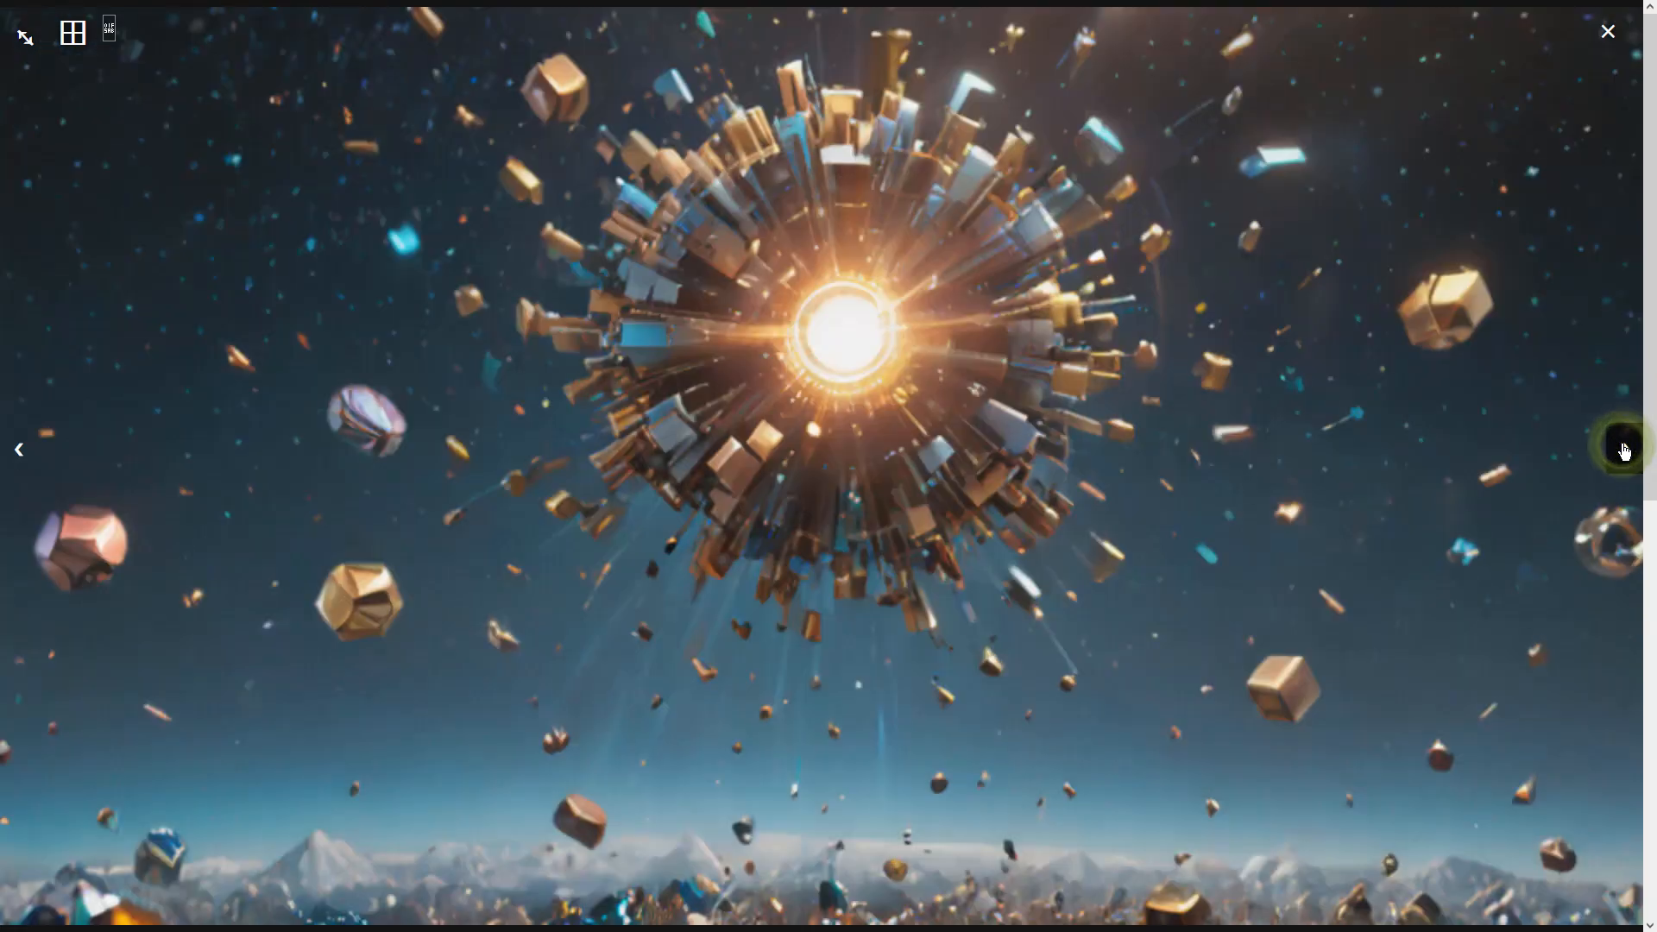
click(18, 450)
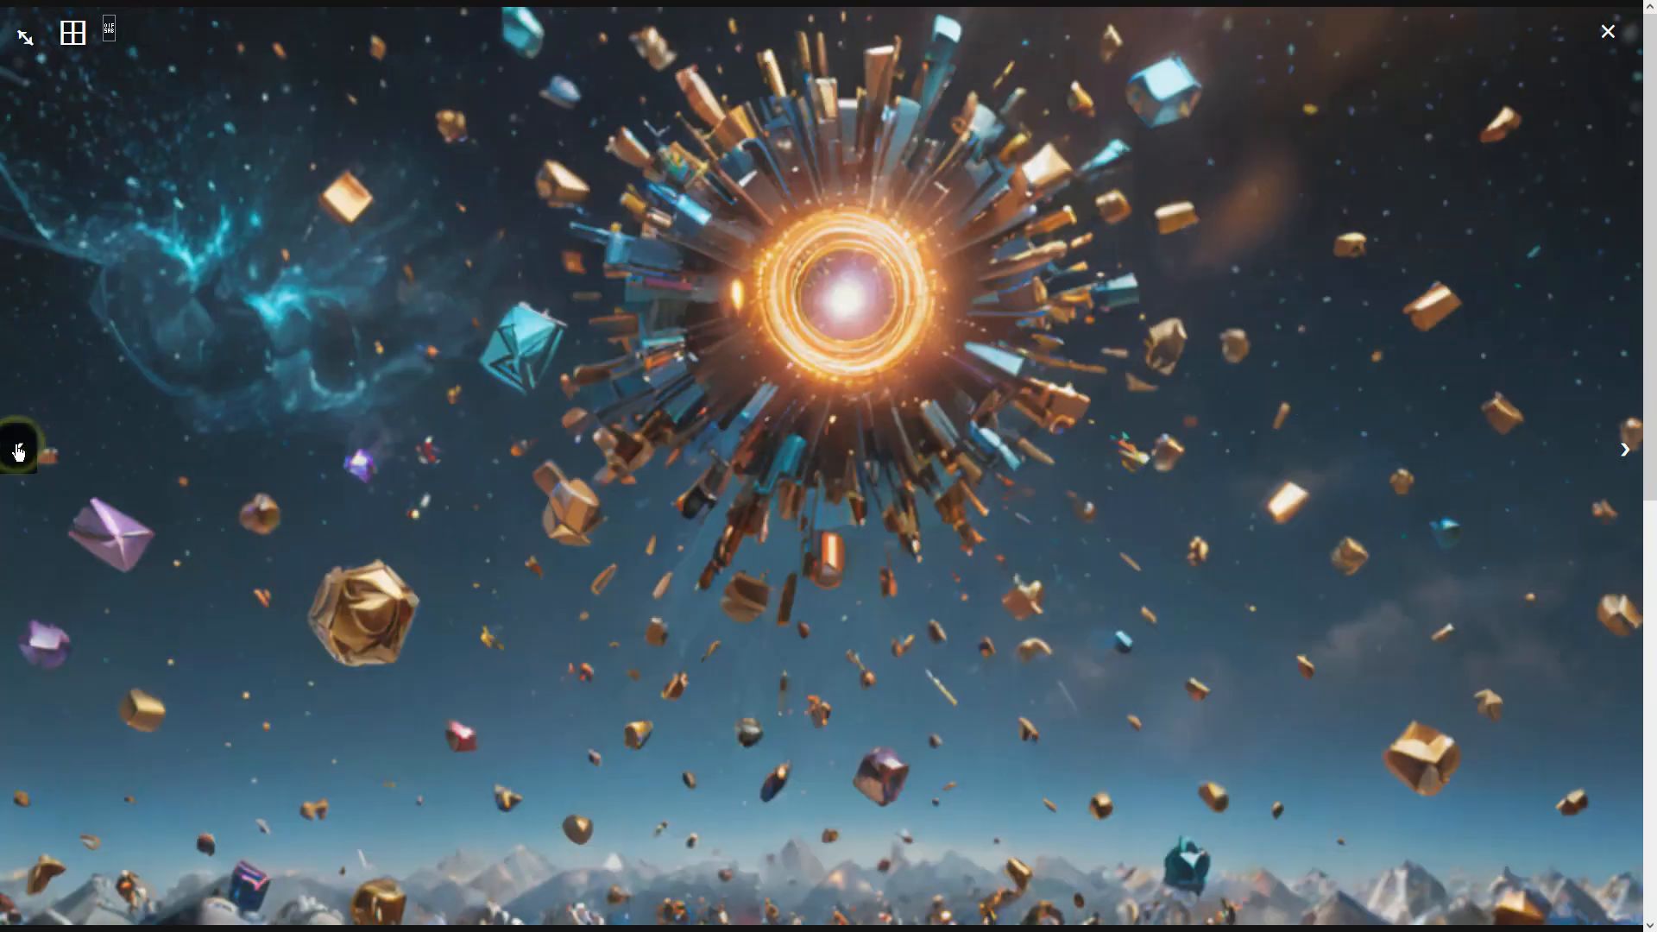
click(18, 450)
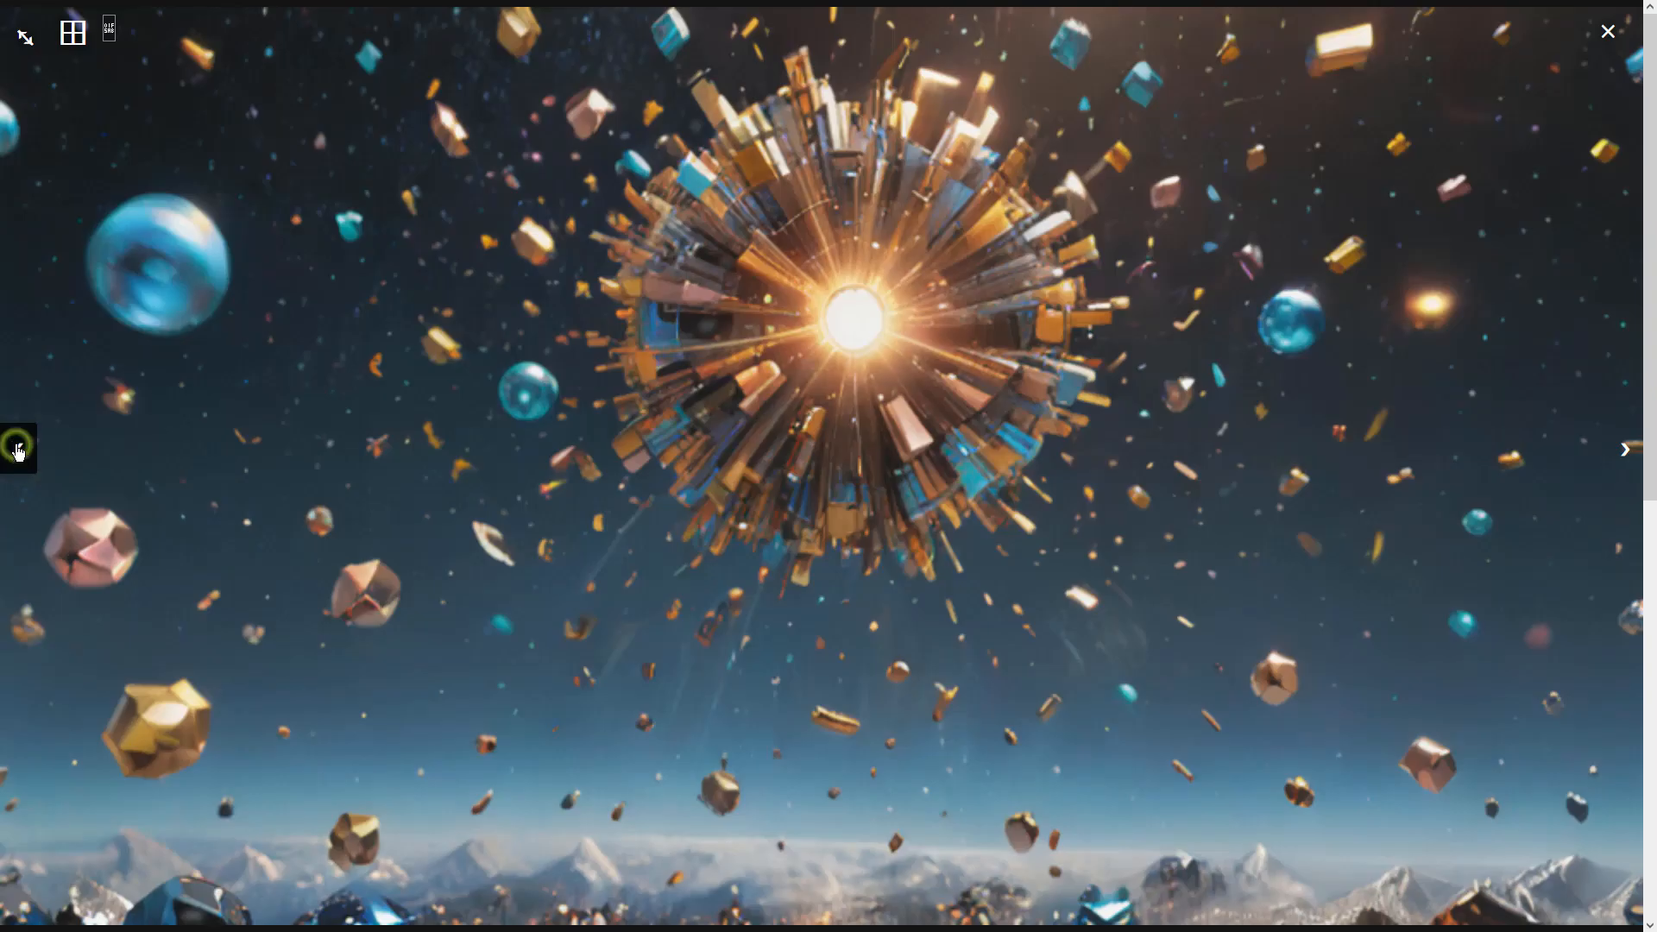
click(1625, 464)
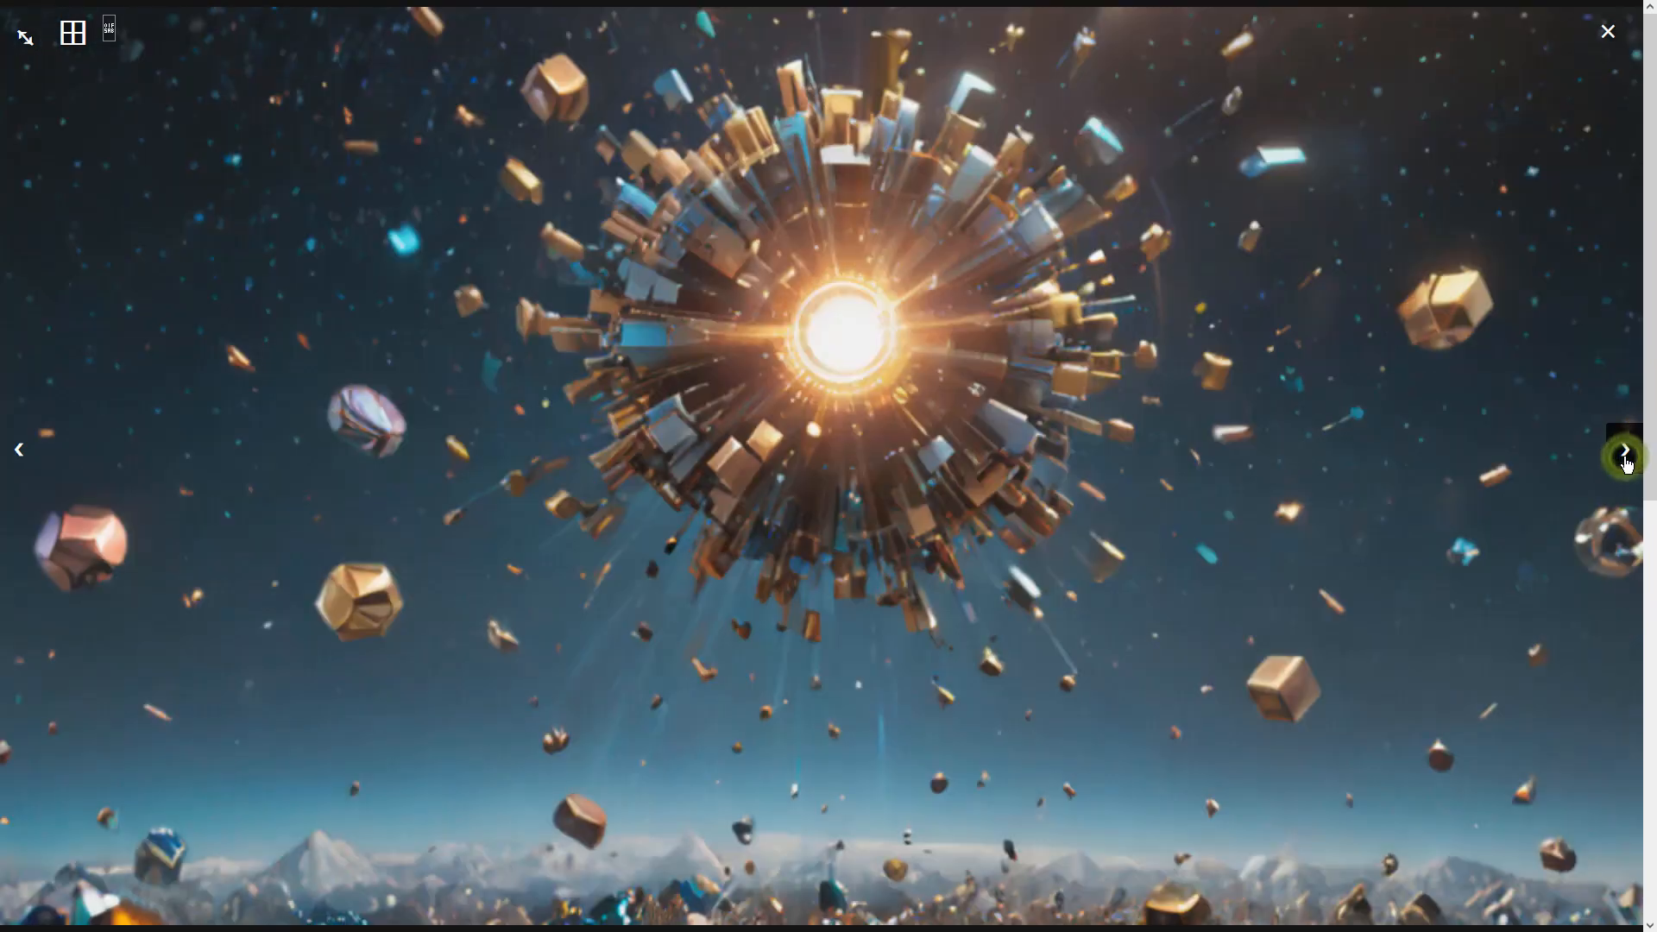
Send the second variation to Extras and upscale it with 4x-UltraSharp as Upscaler 1
click(1385, 489)
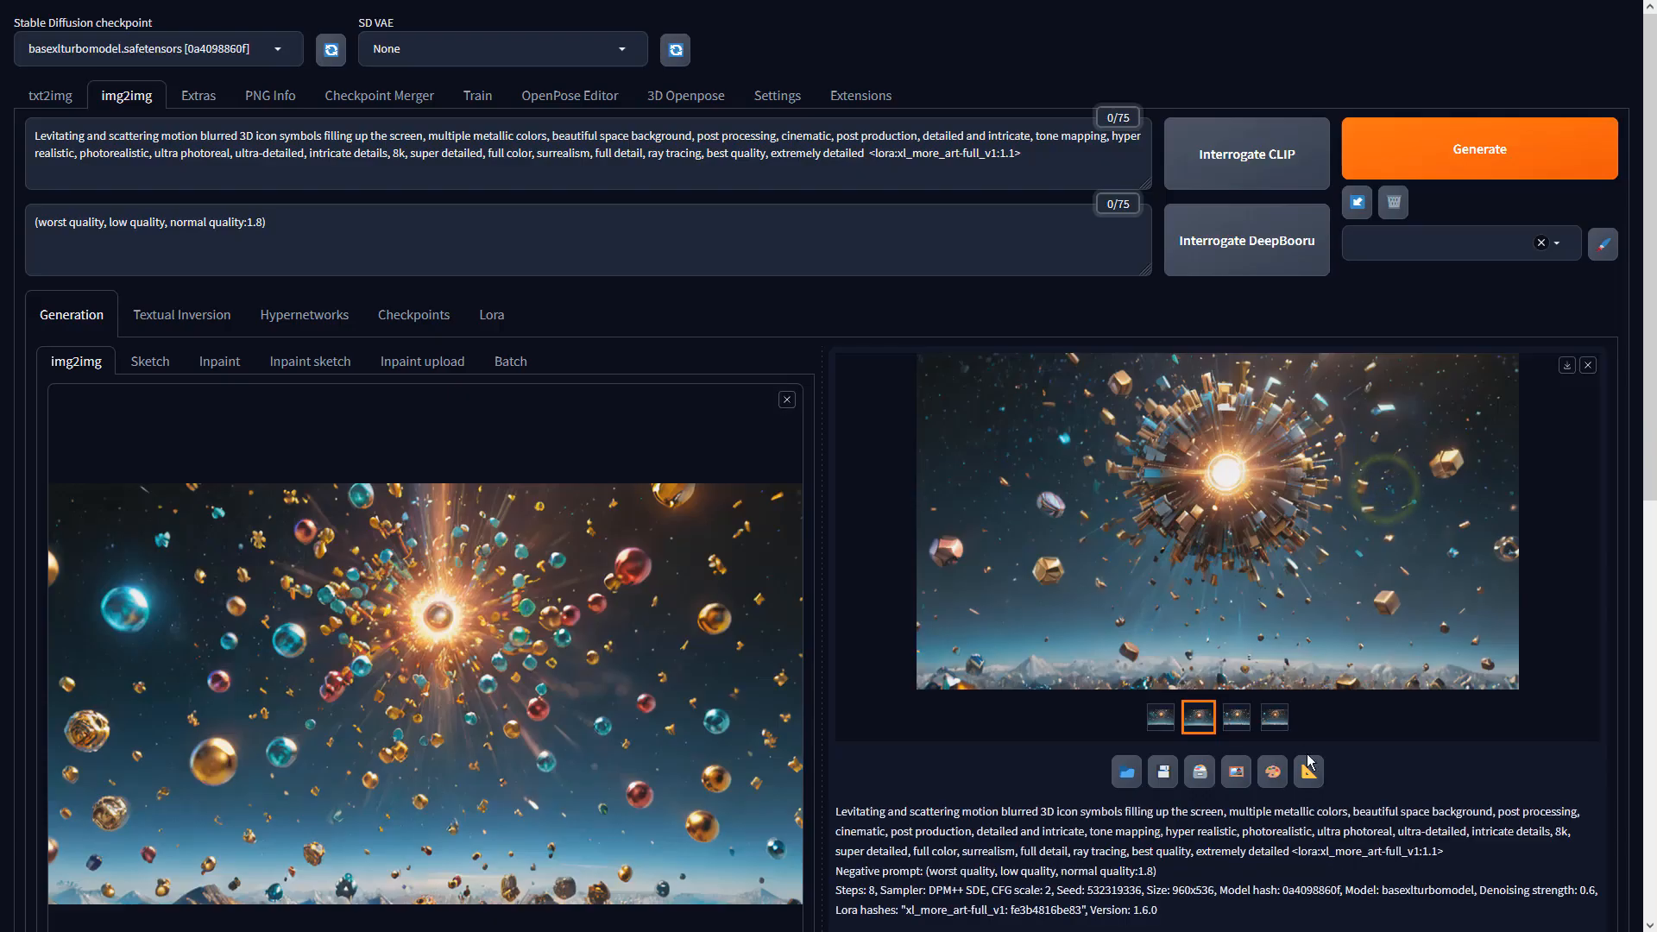
click(1310, 767)
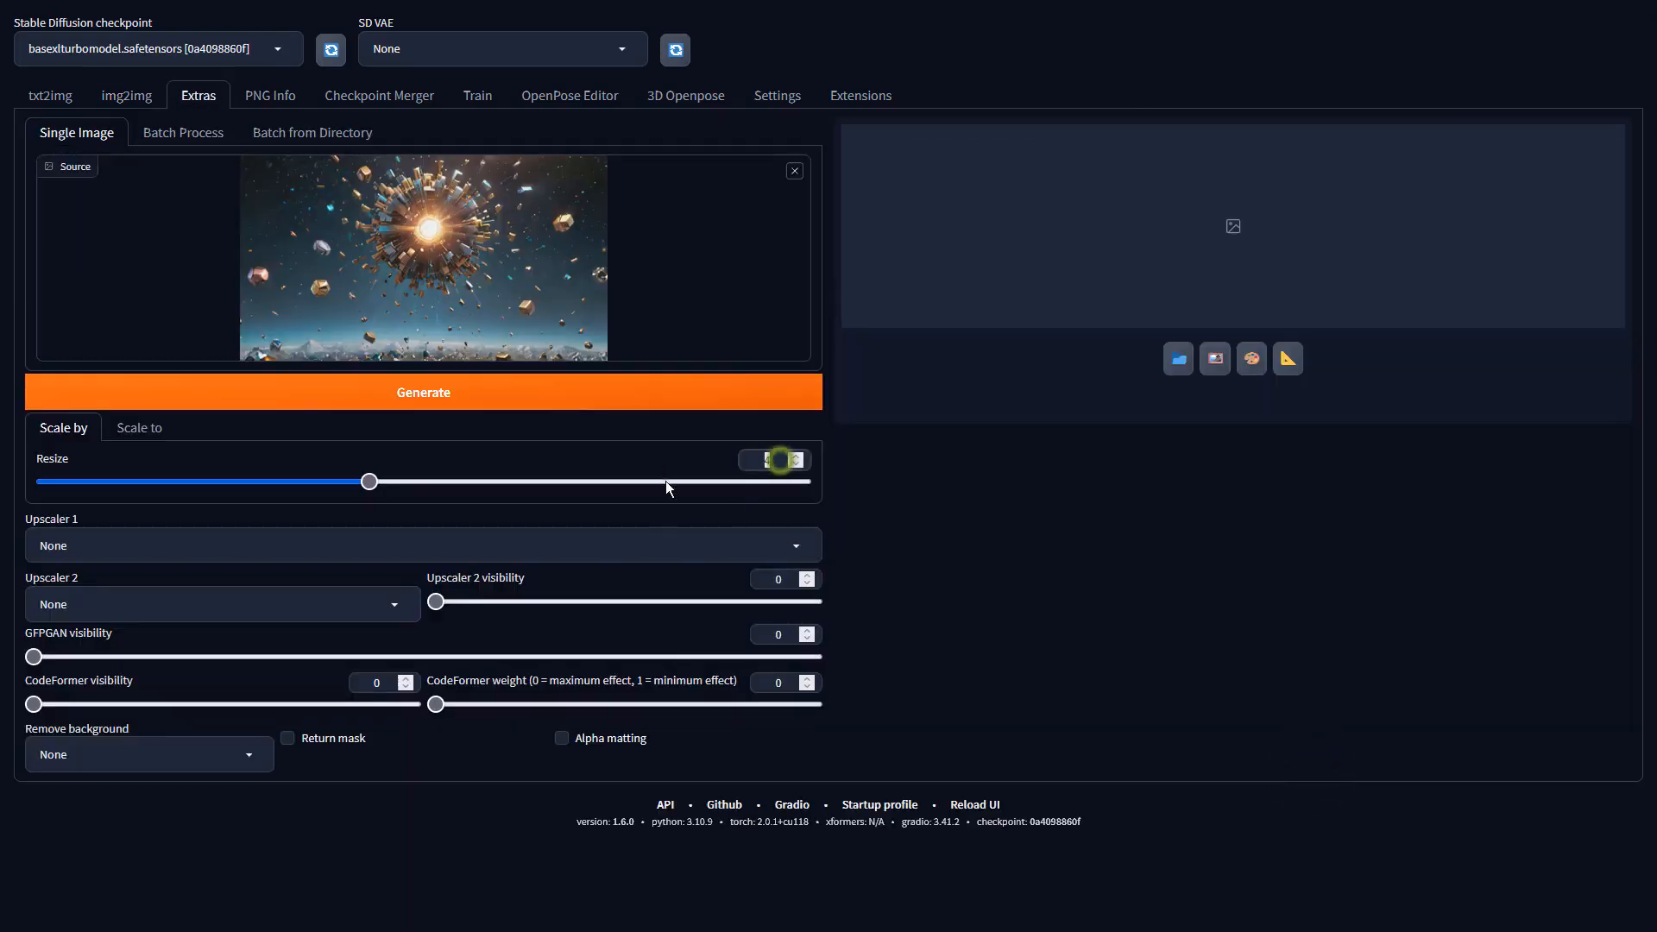
click(715, 555)
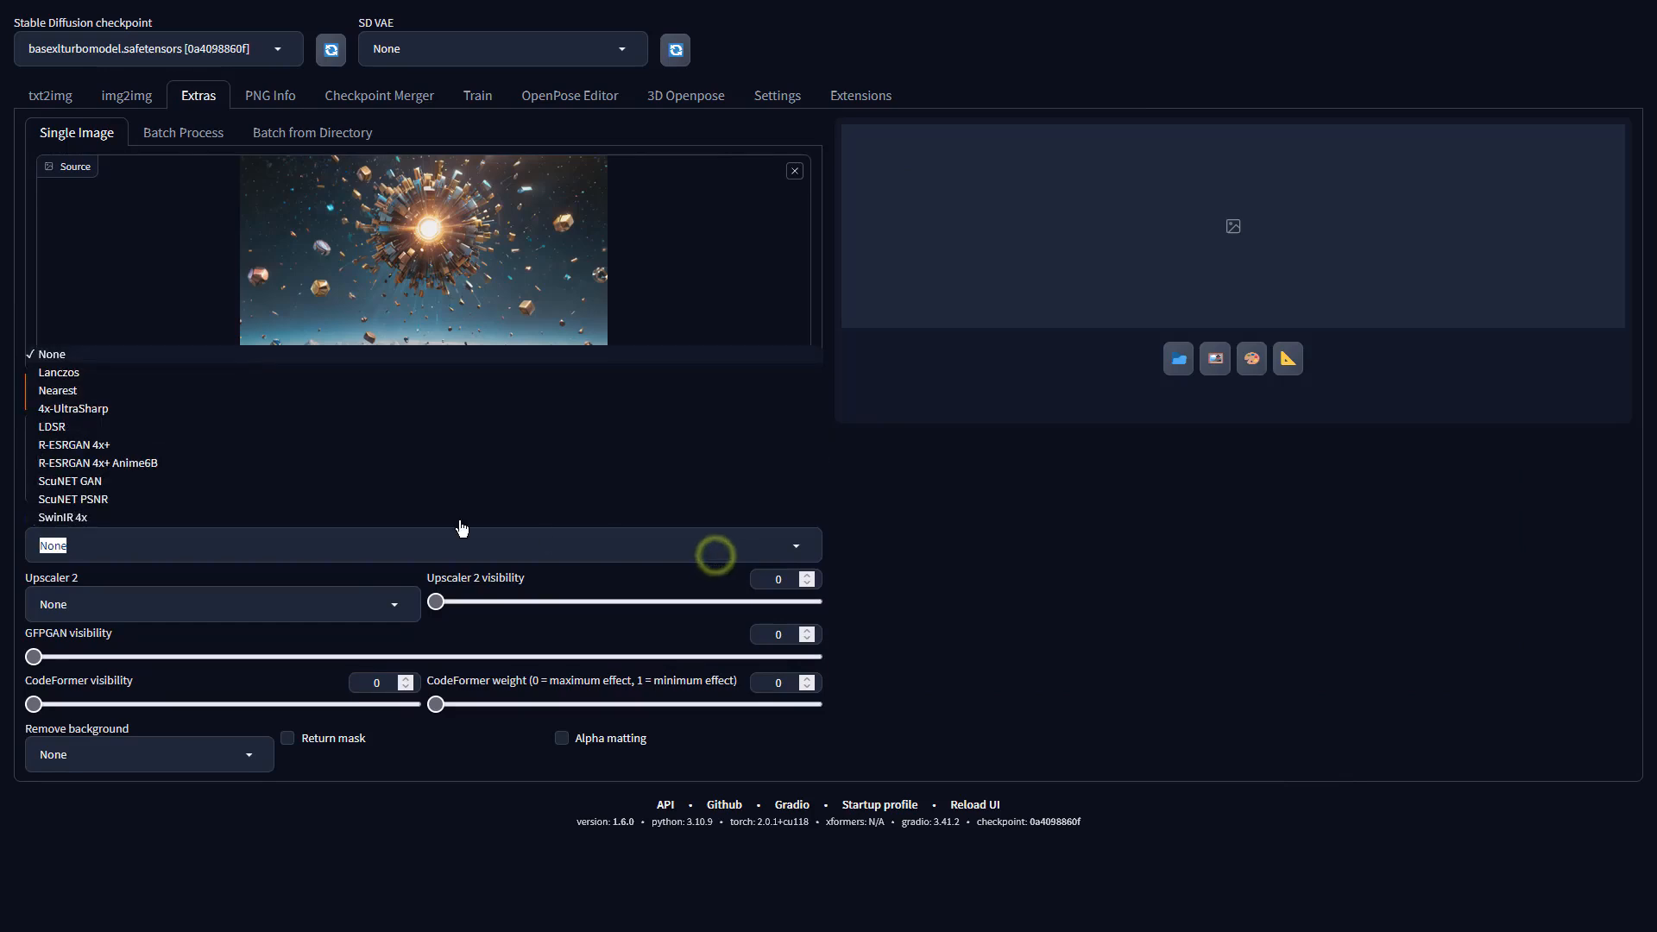
click(79, 411)
click(492, 402)
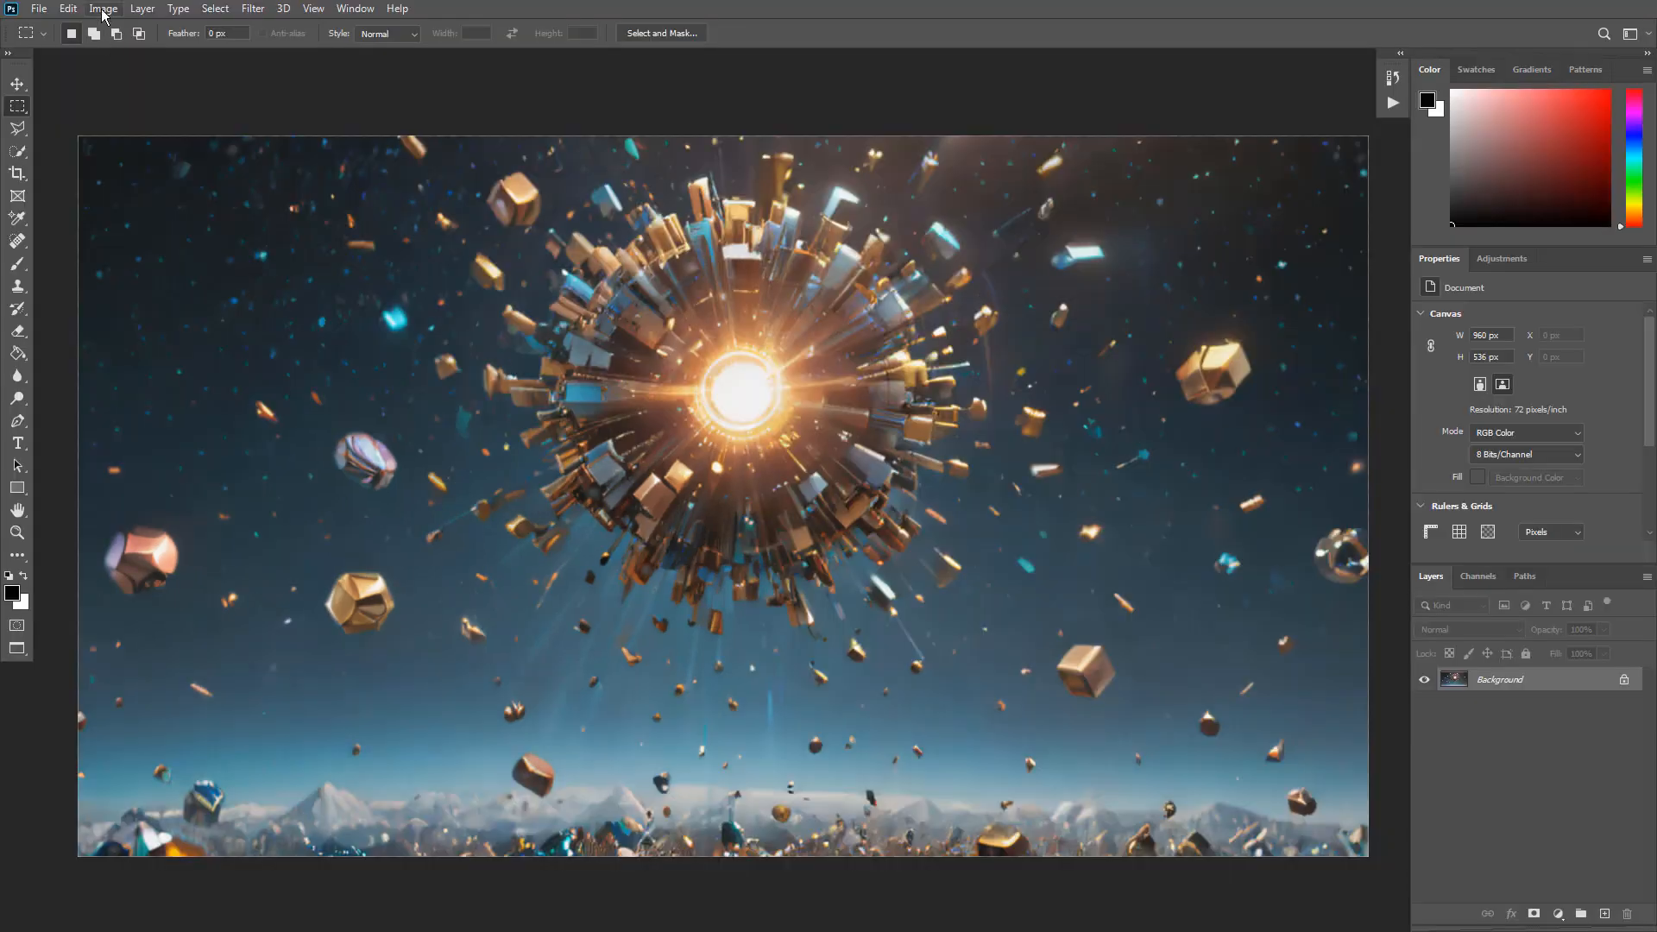
In Photoshop, apply a Vibrance adjustment to the image with vibrance +65 and saturation +29
click(103, 11)
mouse_move(198, 52)
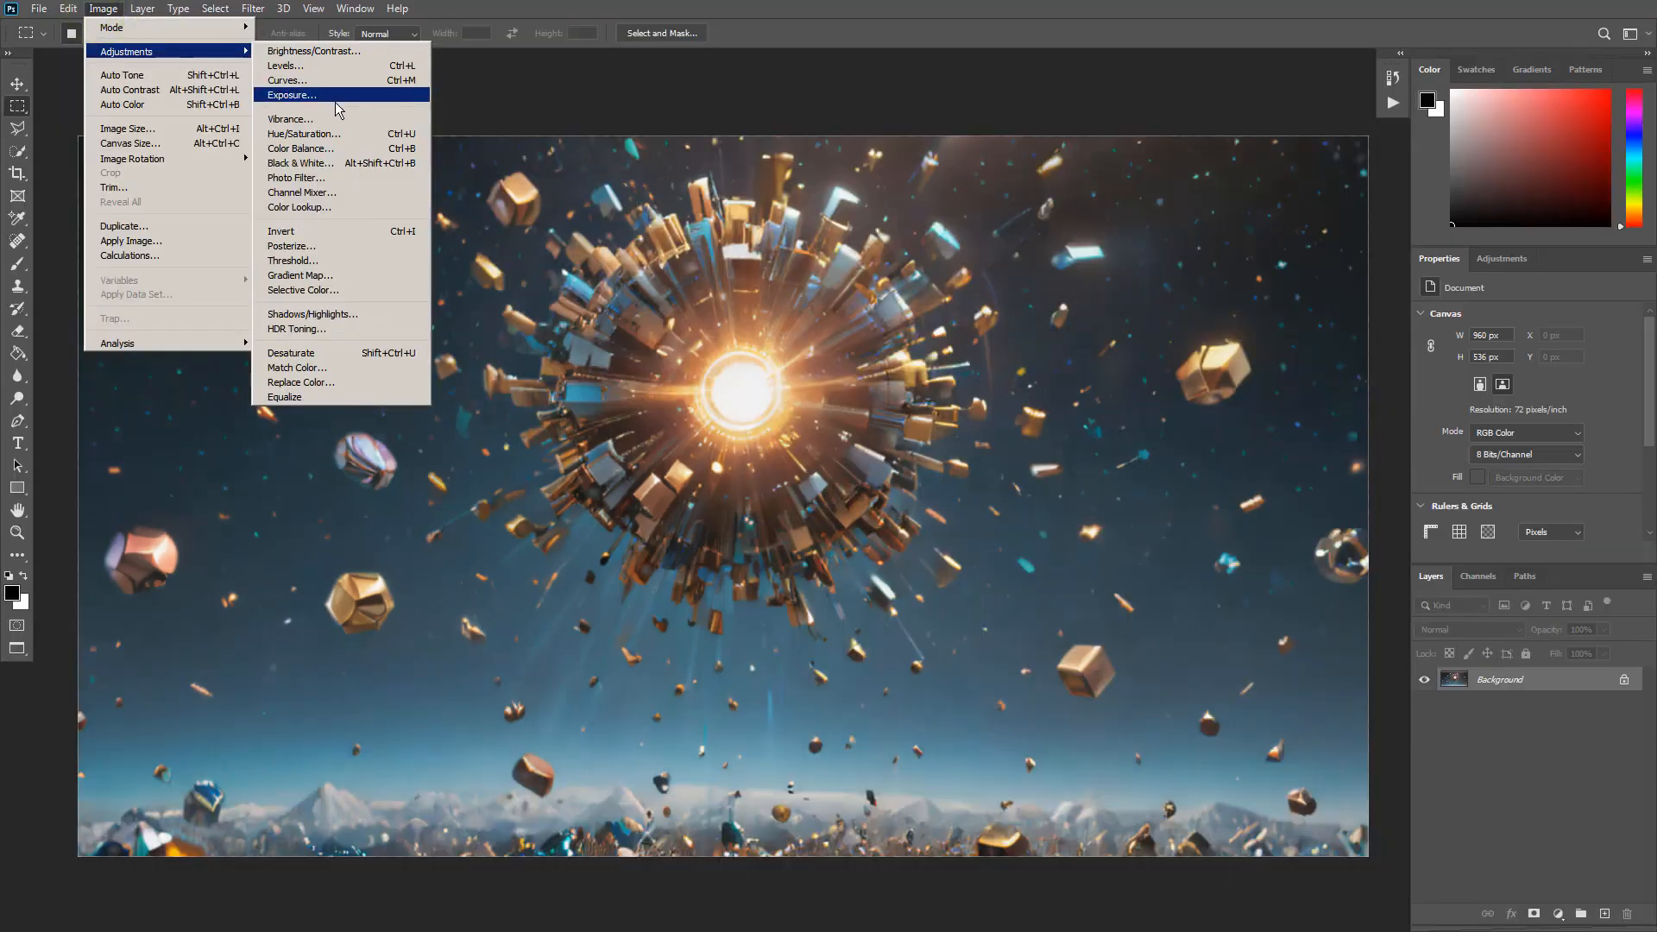
click(336, 119)
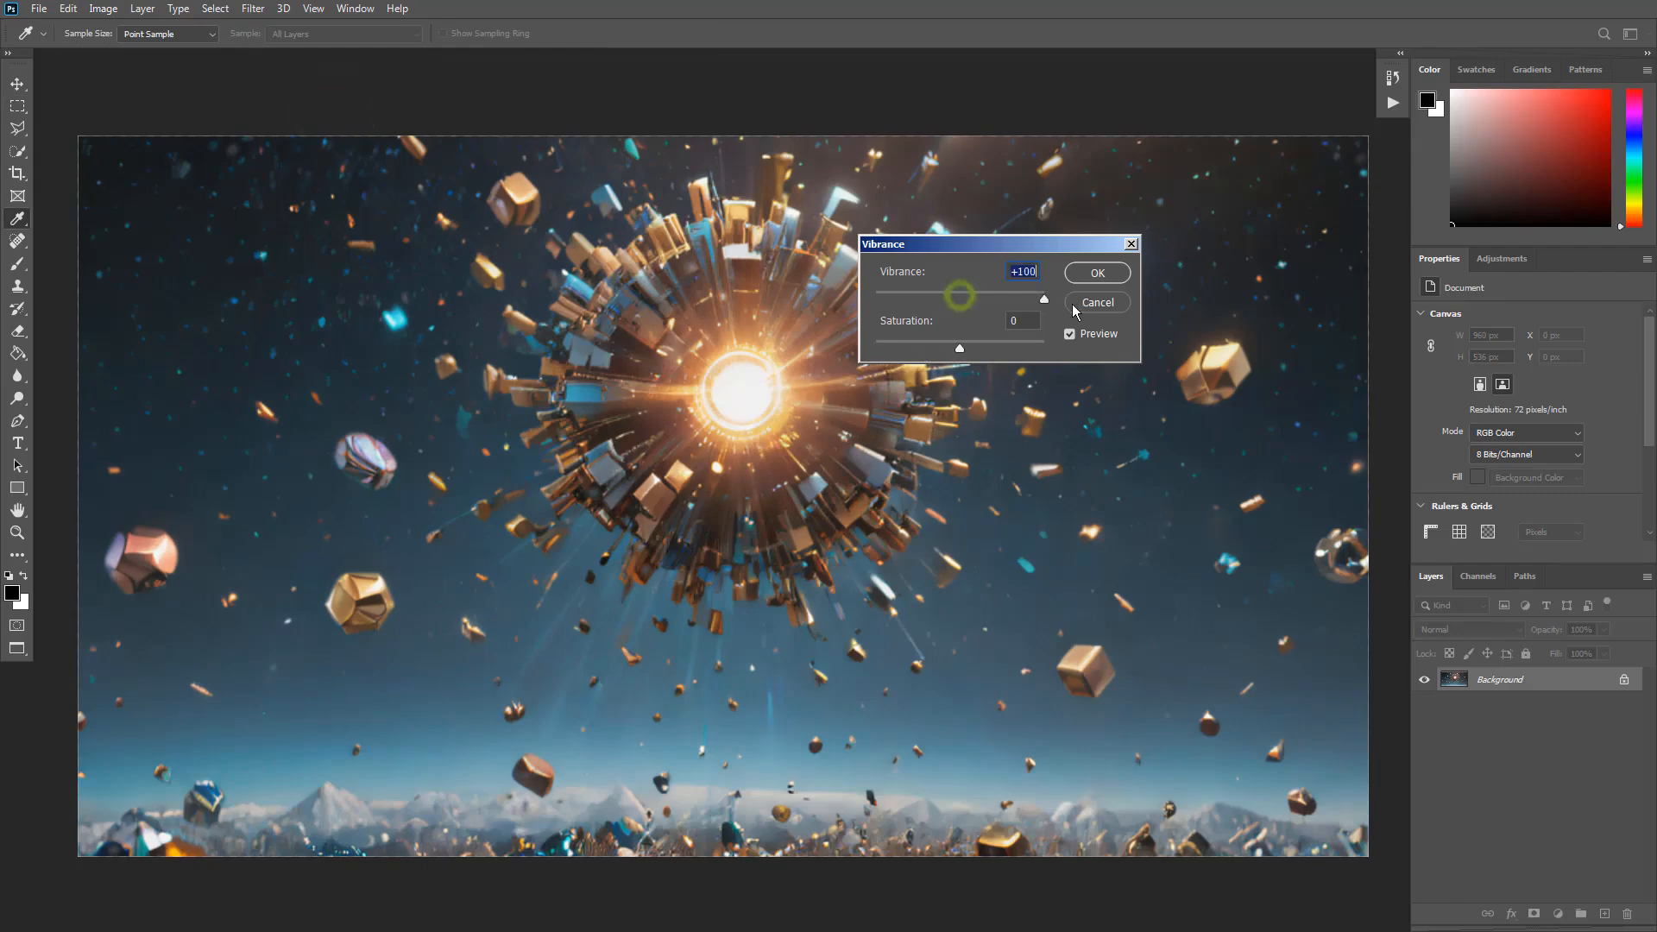
drag(997, 350, 983, 352)
drag(1043, 300, 1017, 302)
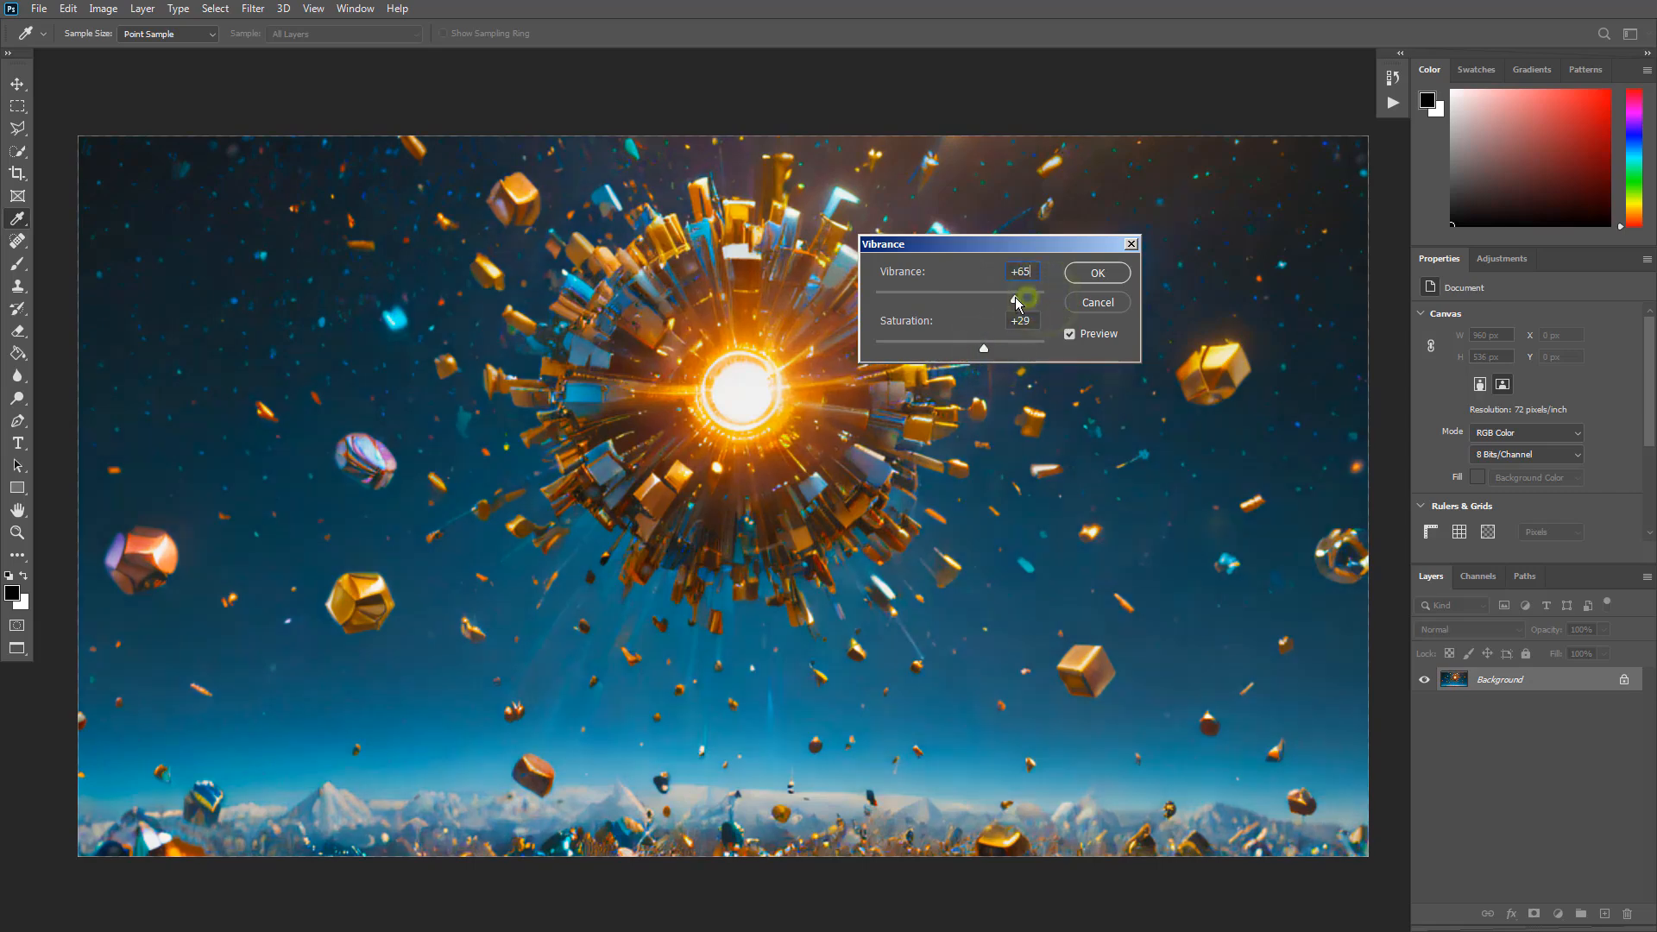
click(1096, 273)
key(m)
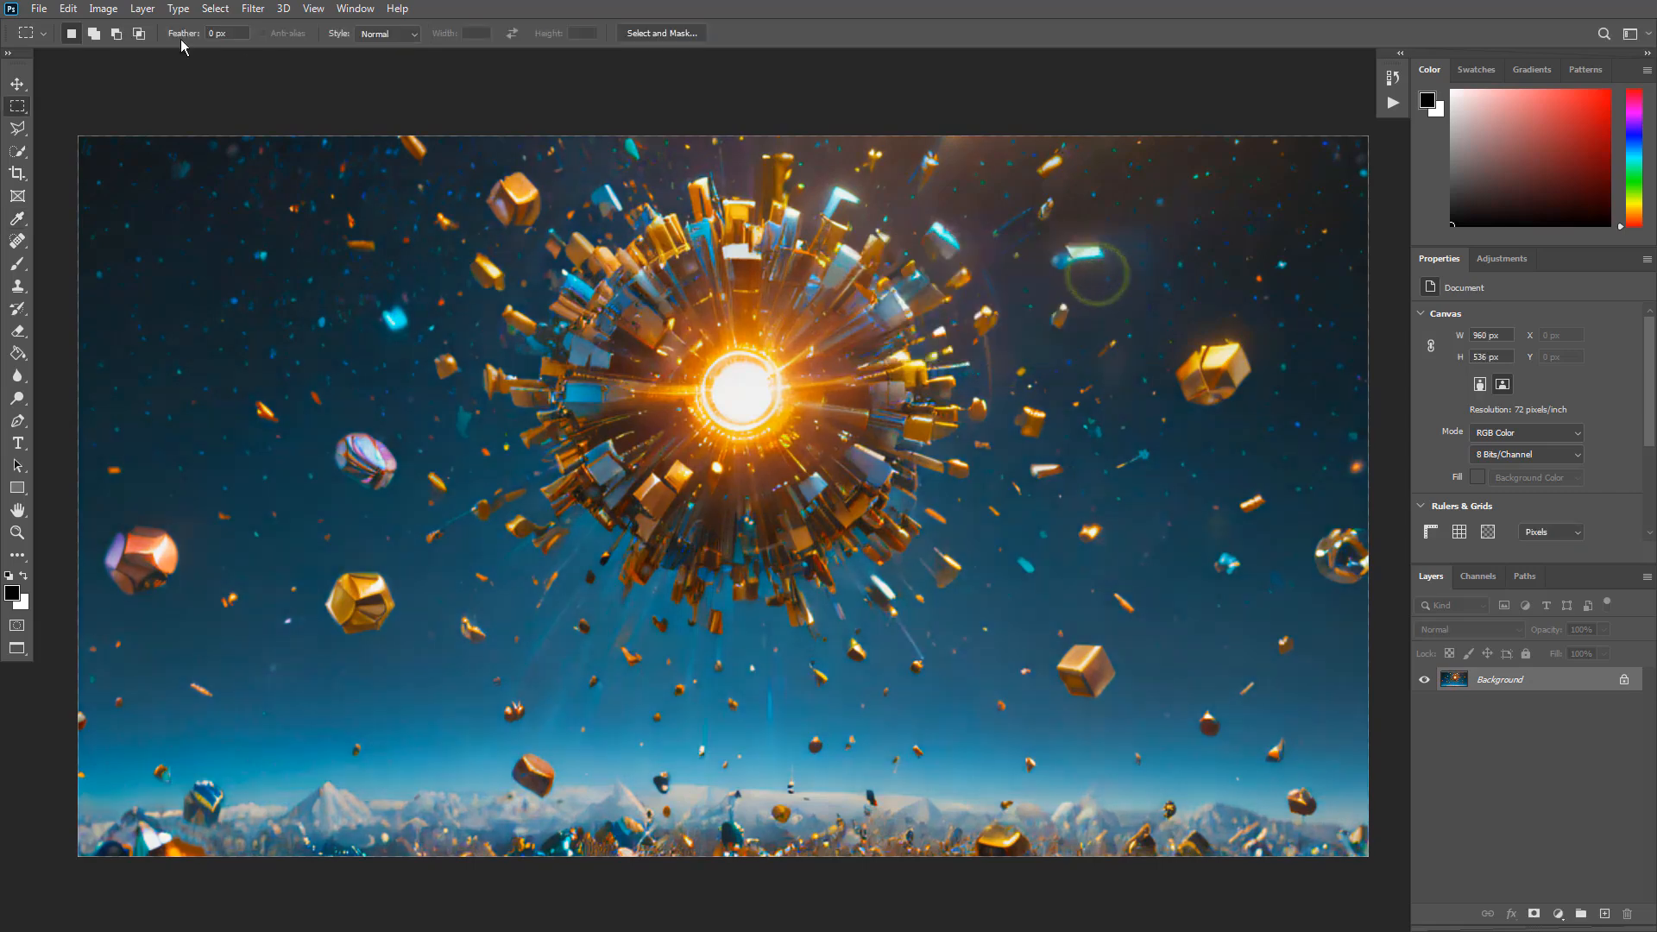
Apply Auto Contrast and Auto Tone to the image, undoing and reapplying Auto Tone once to compare
click(102, 7)
click(128, 90)
click(103, 8)
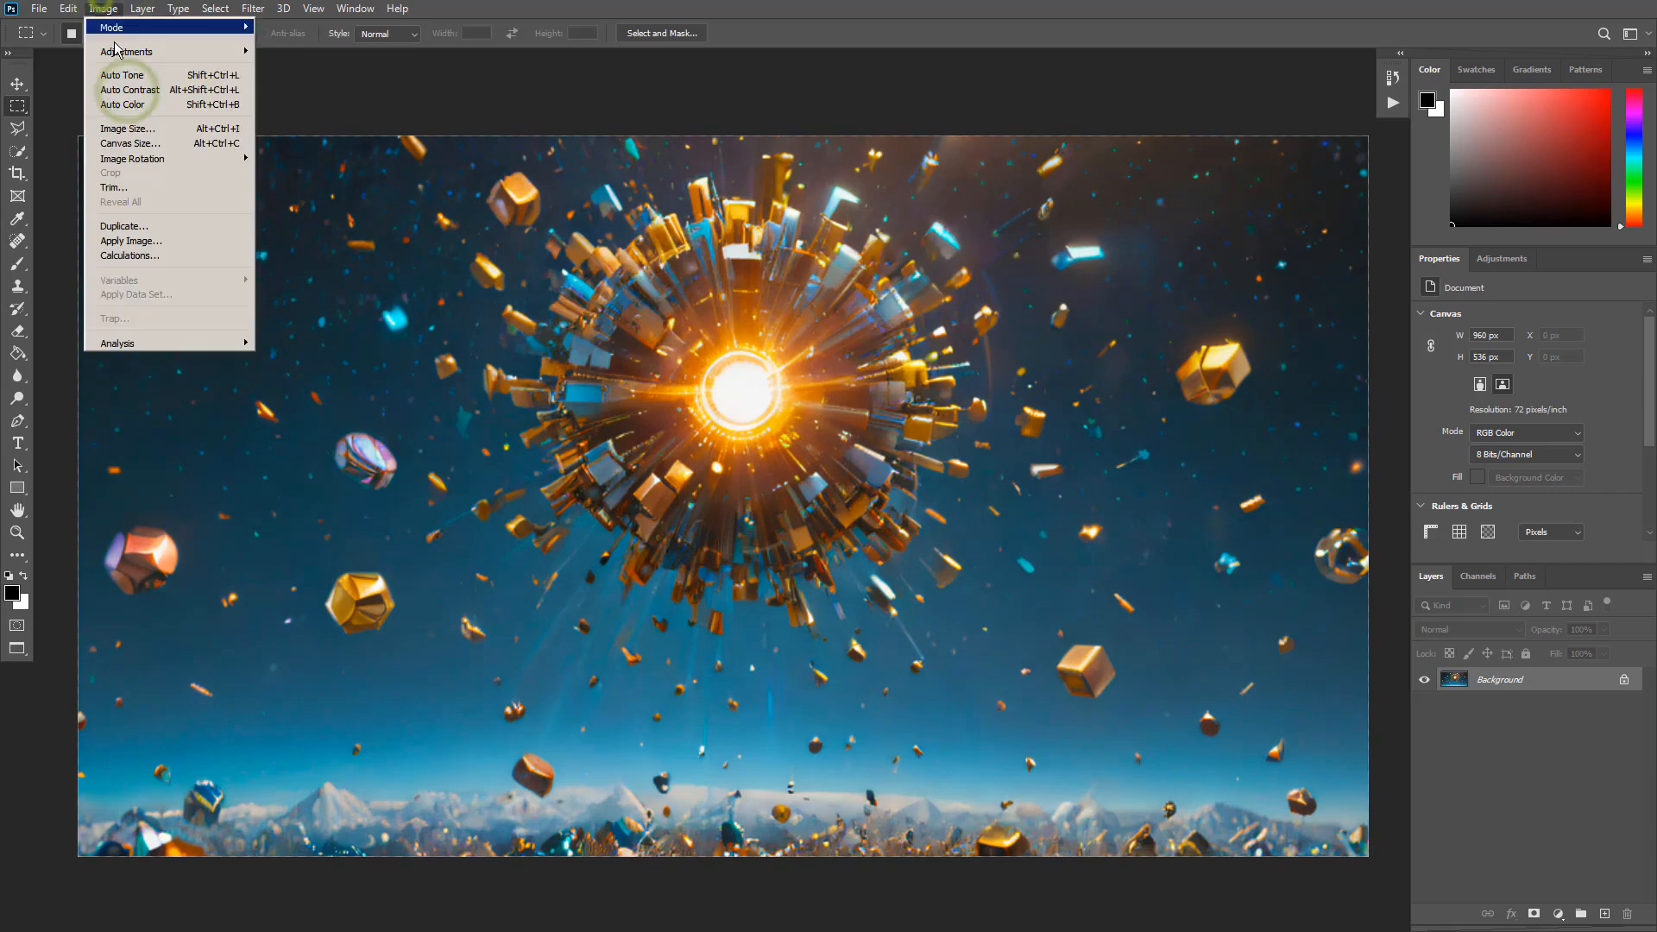
click(121, 74)
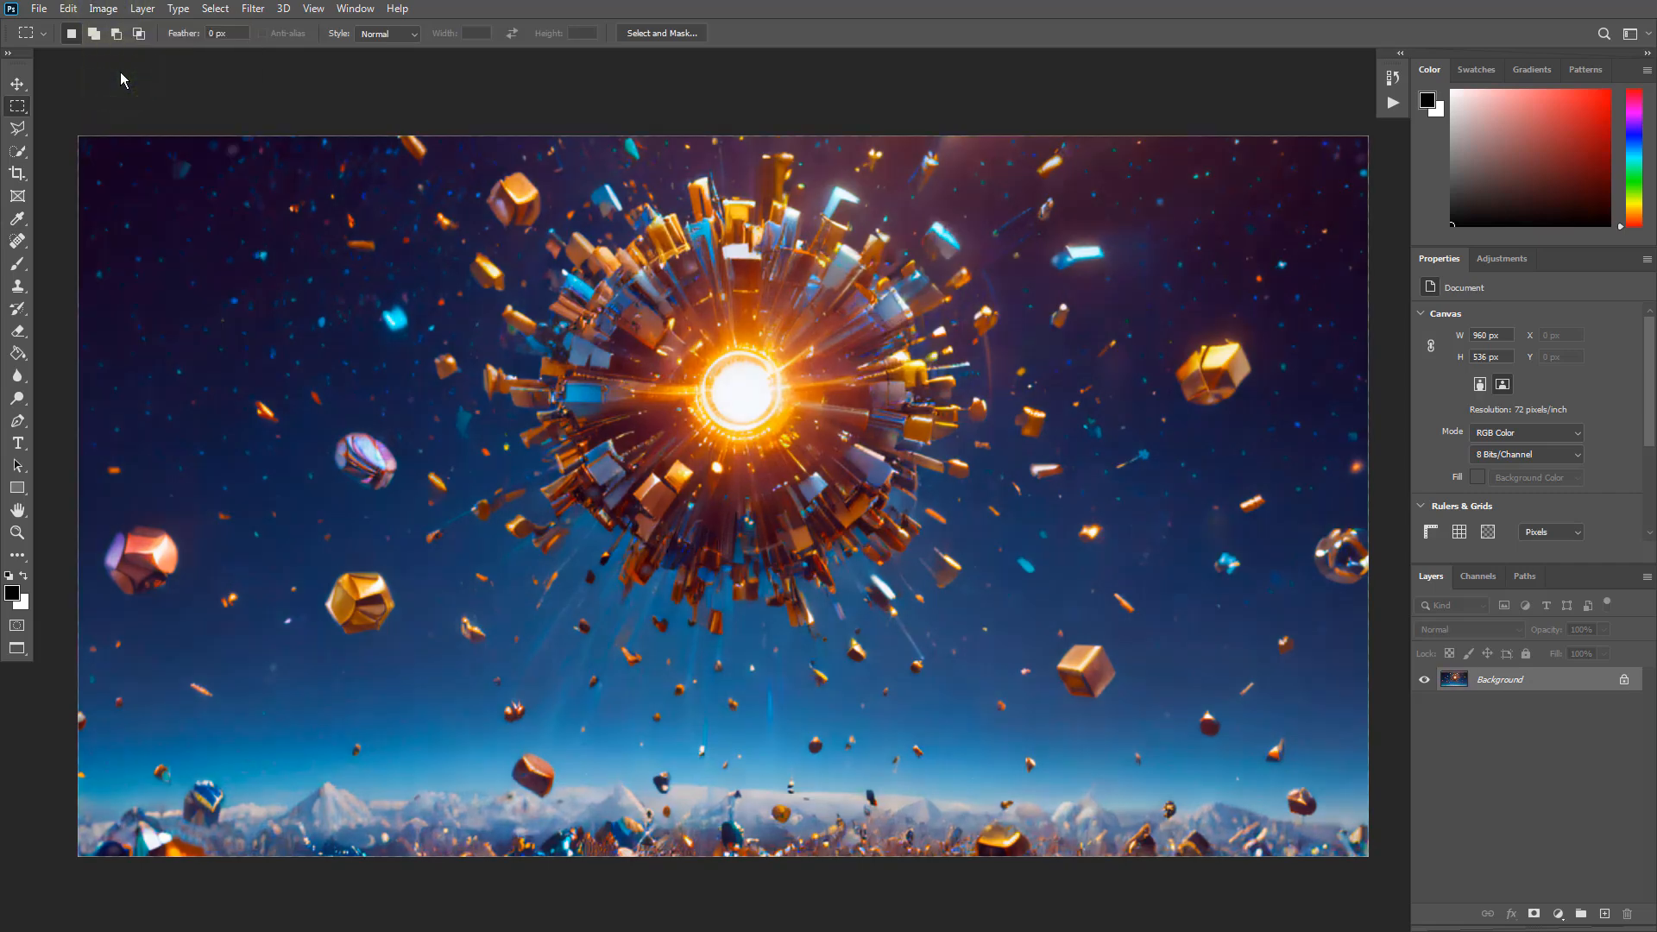
key(ctrl+z)
click(103, 8)
click(111, 75)
Try Auto Color on the image and undo it
click(103, 8)
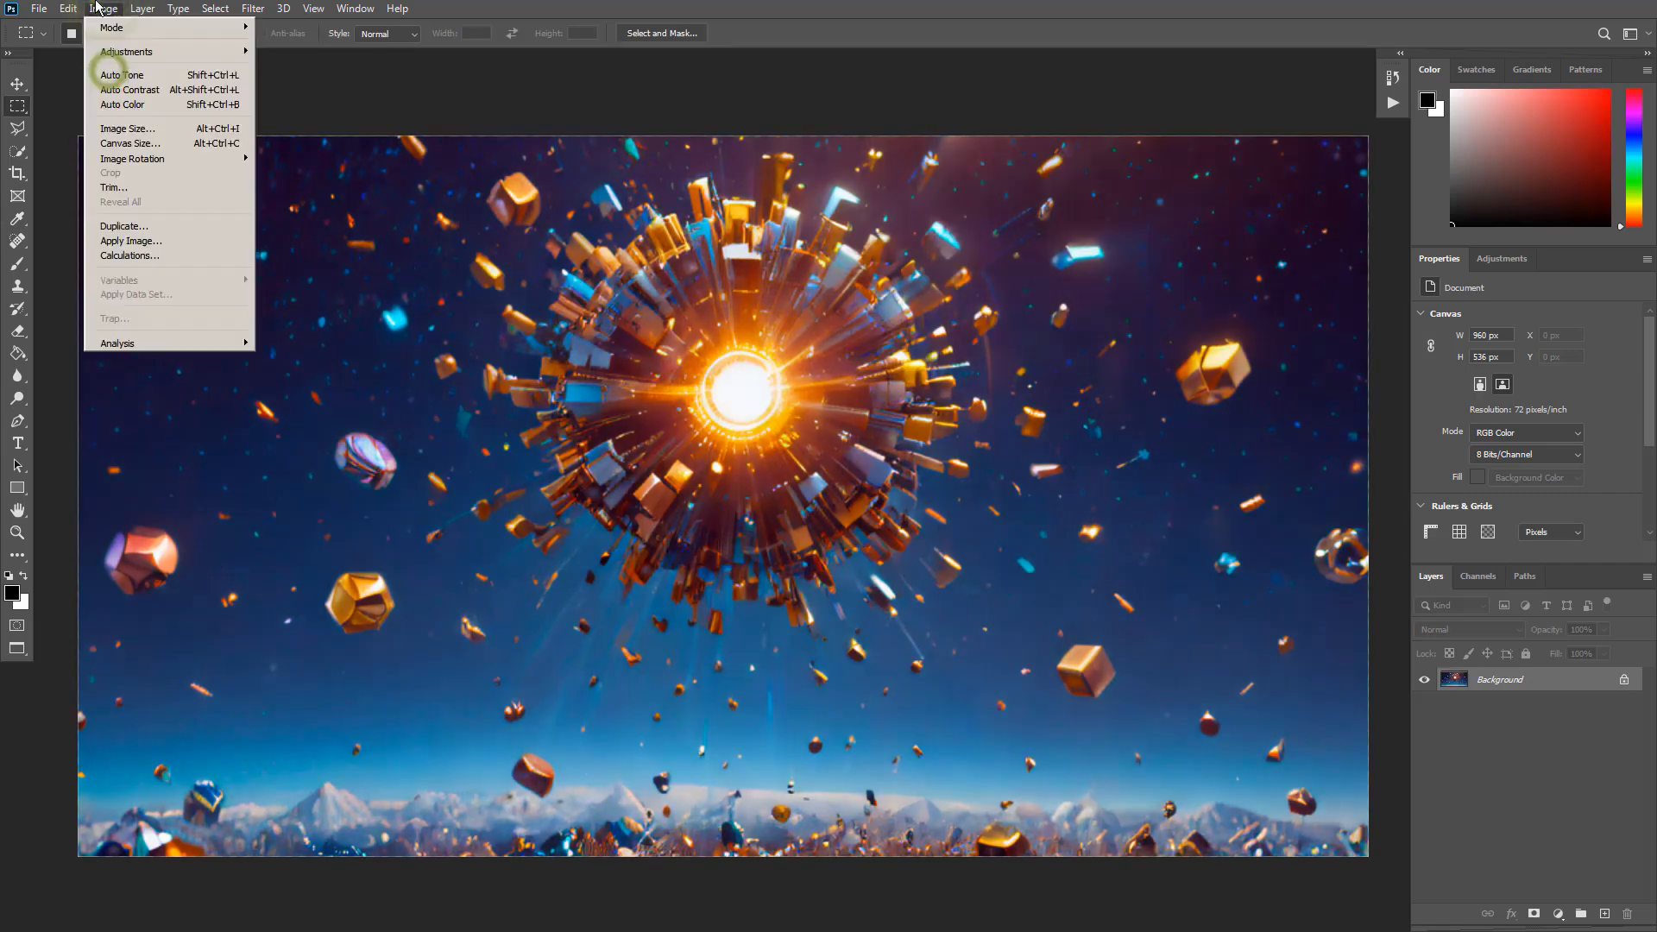
click(124, 102)
key(ctrl+z)
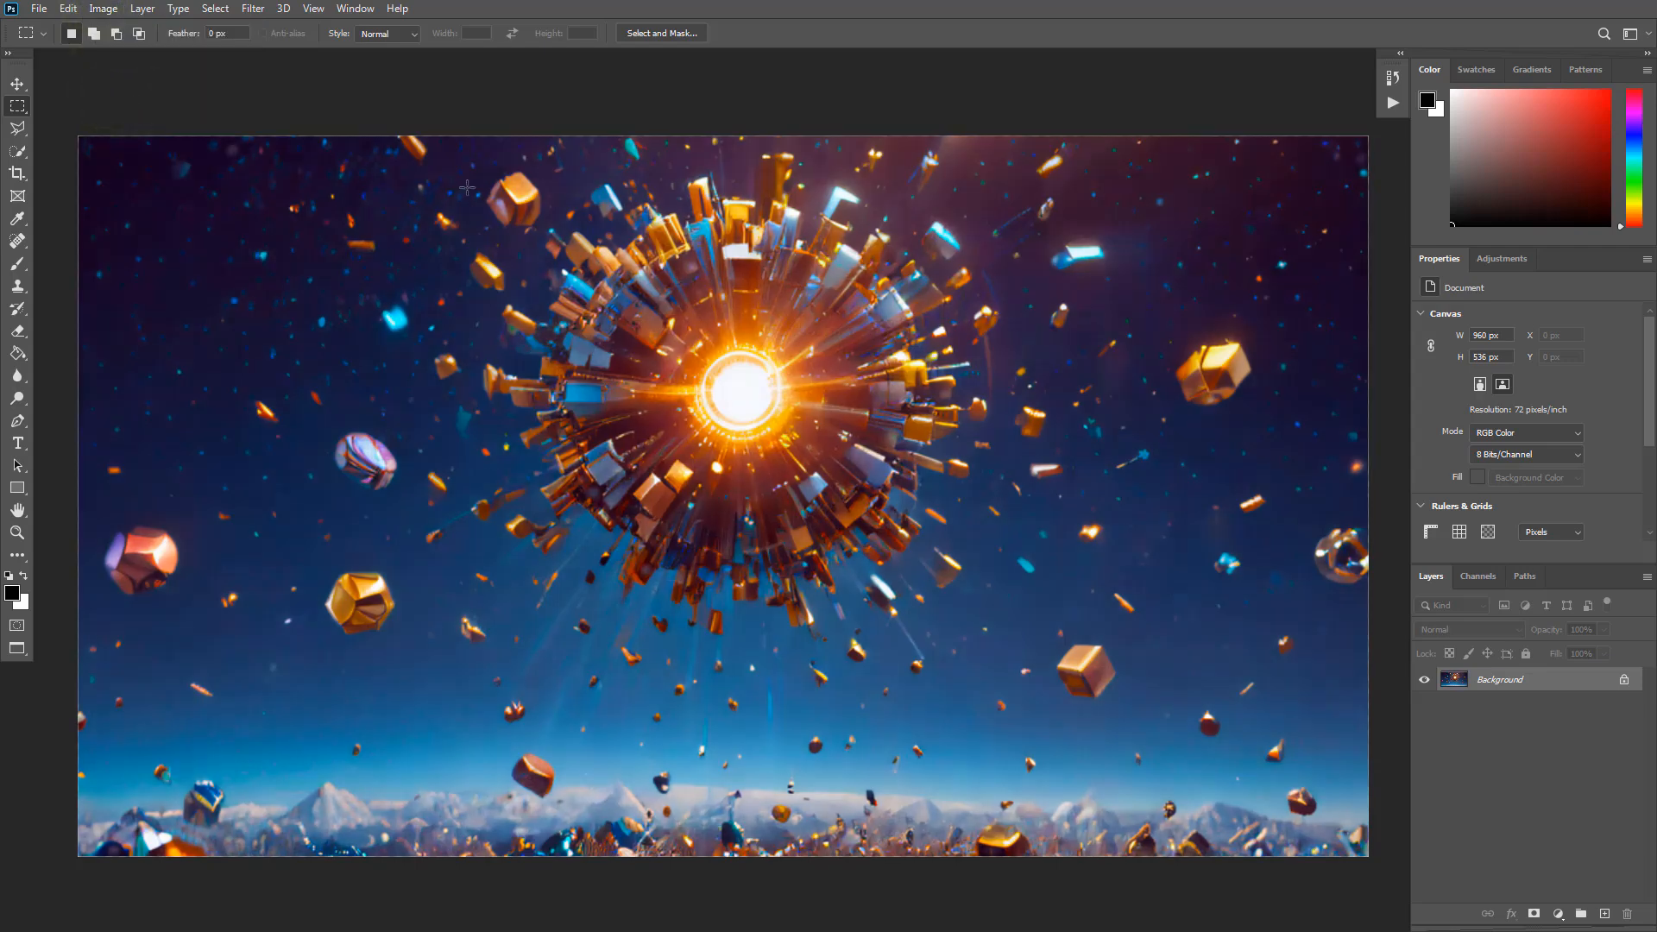
Darken the midtones with a Levels adjustment, setting the RGB midtone input to 0.93
click(102, 7)
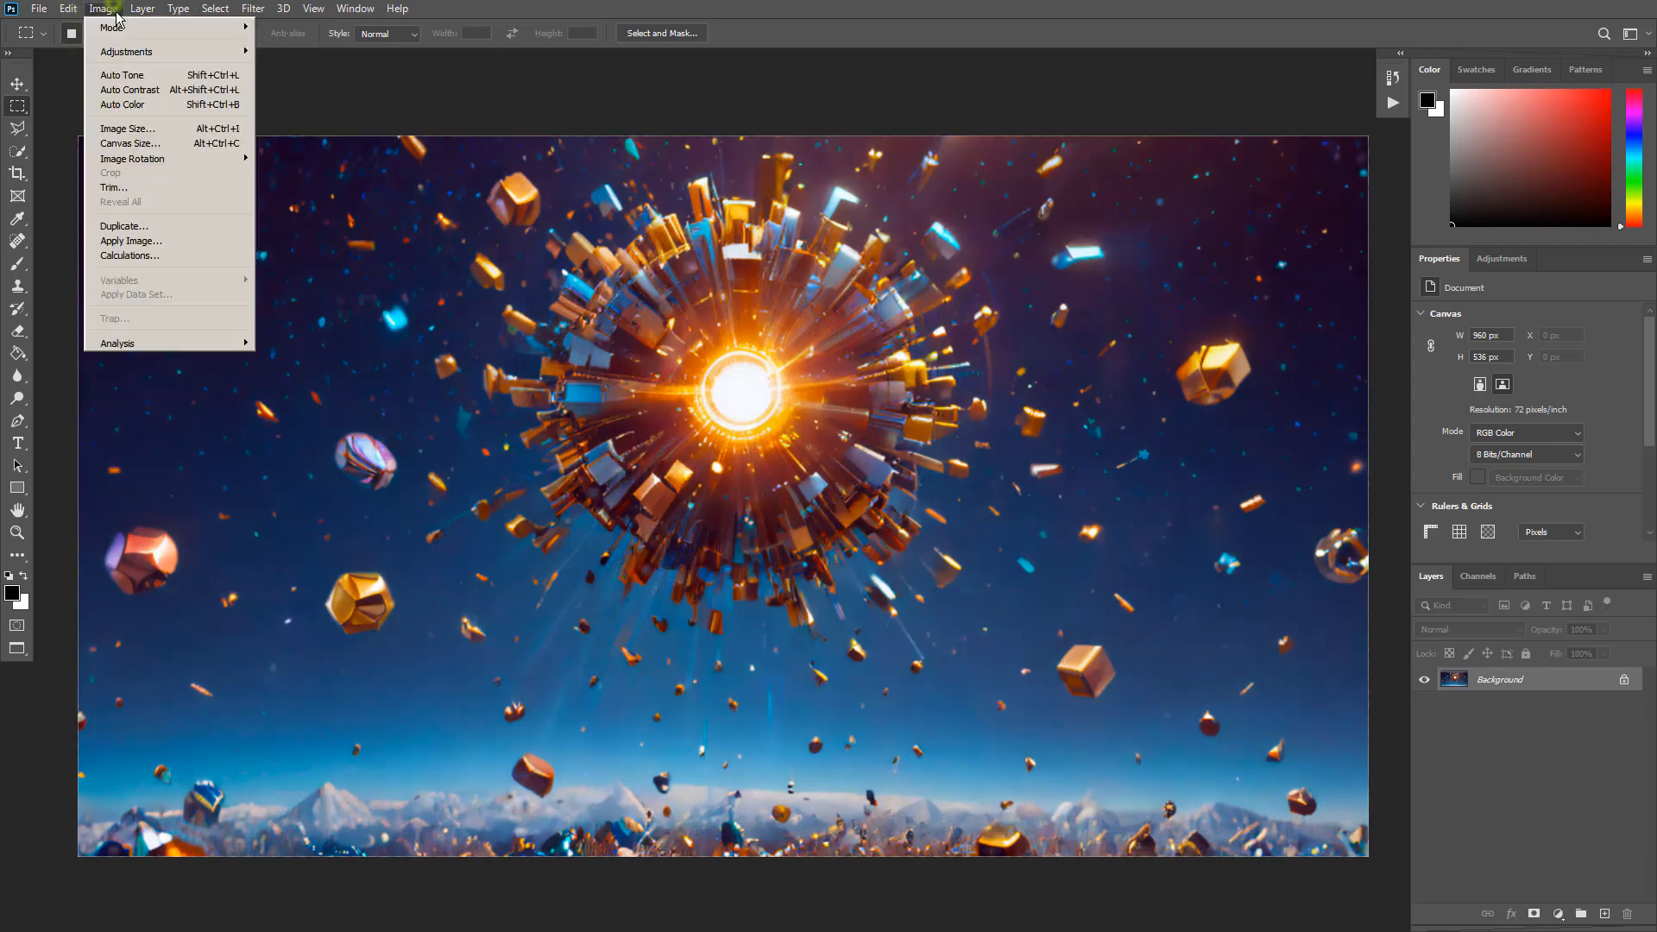
mouse_move(126, 52)
click(352, 65)
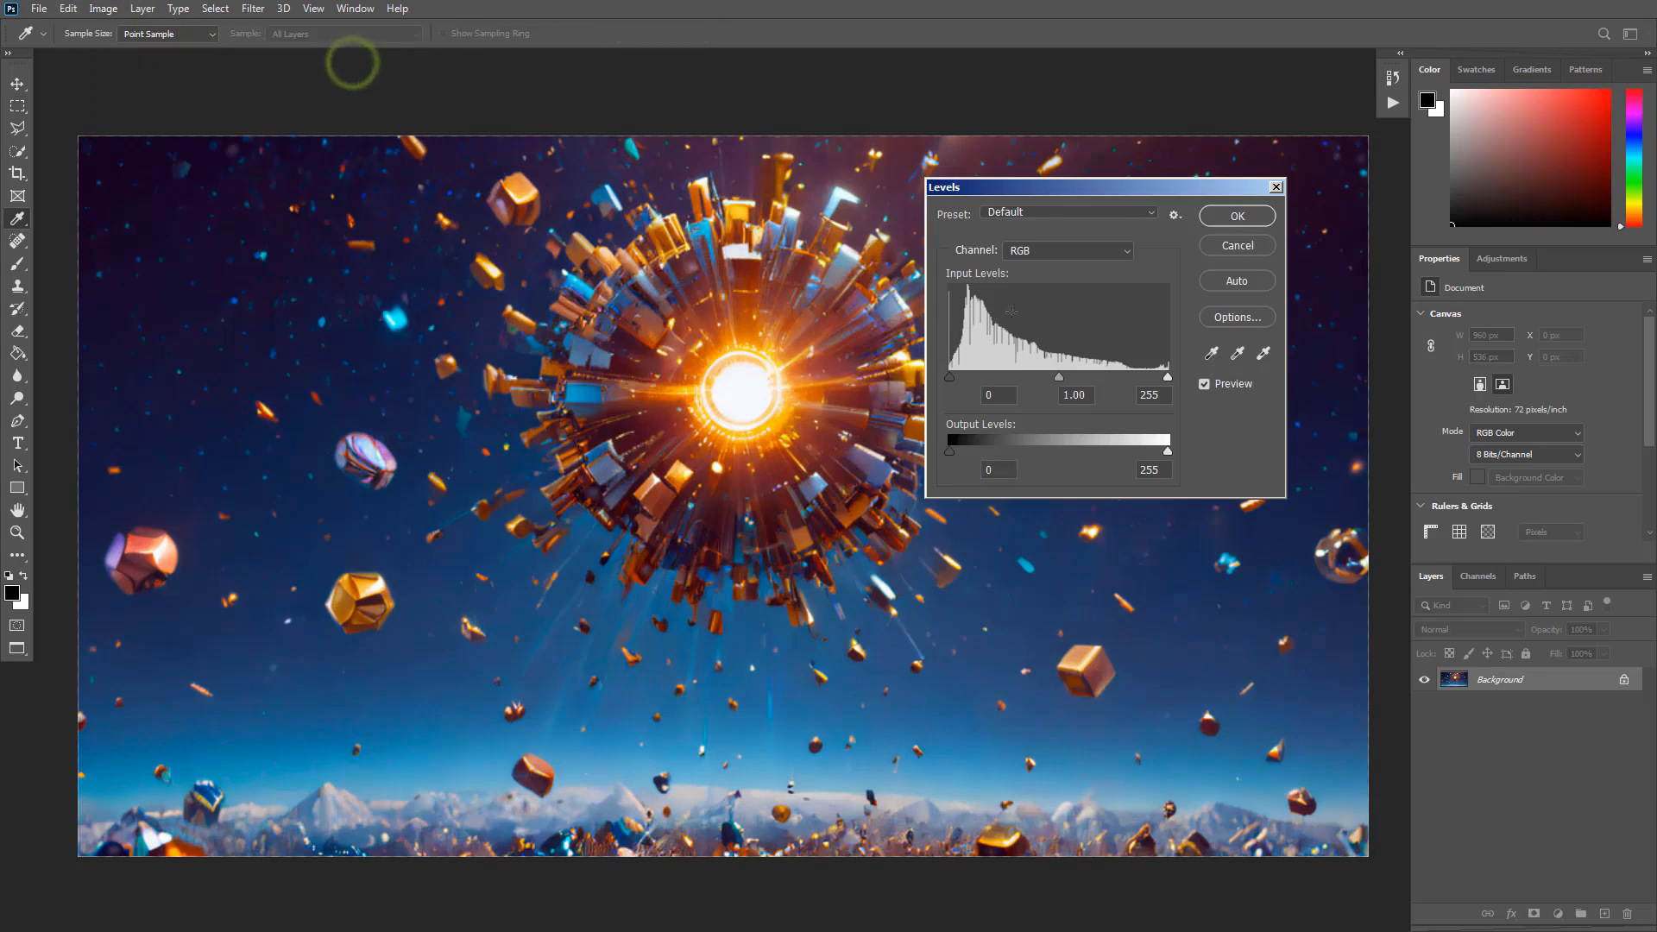
drag(1061, 384, 1067, 382)
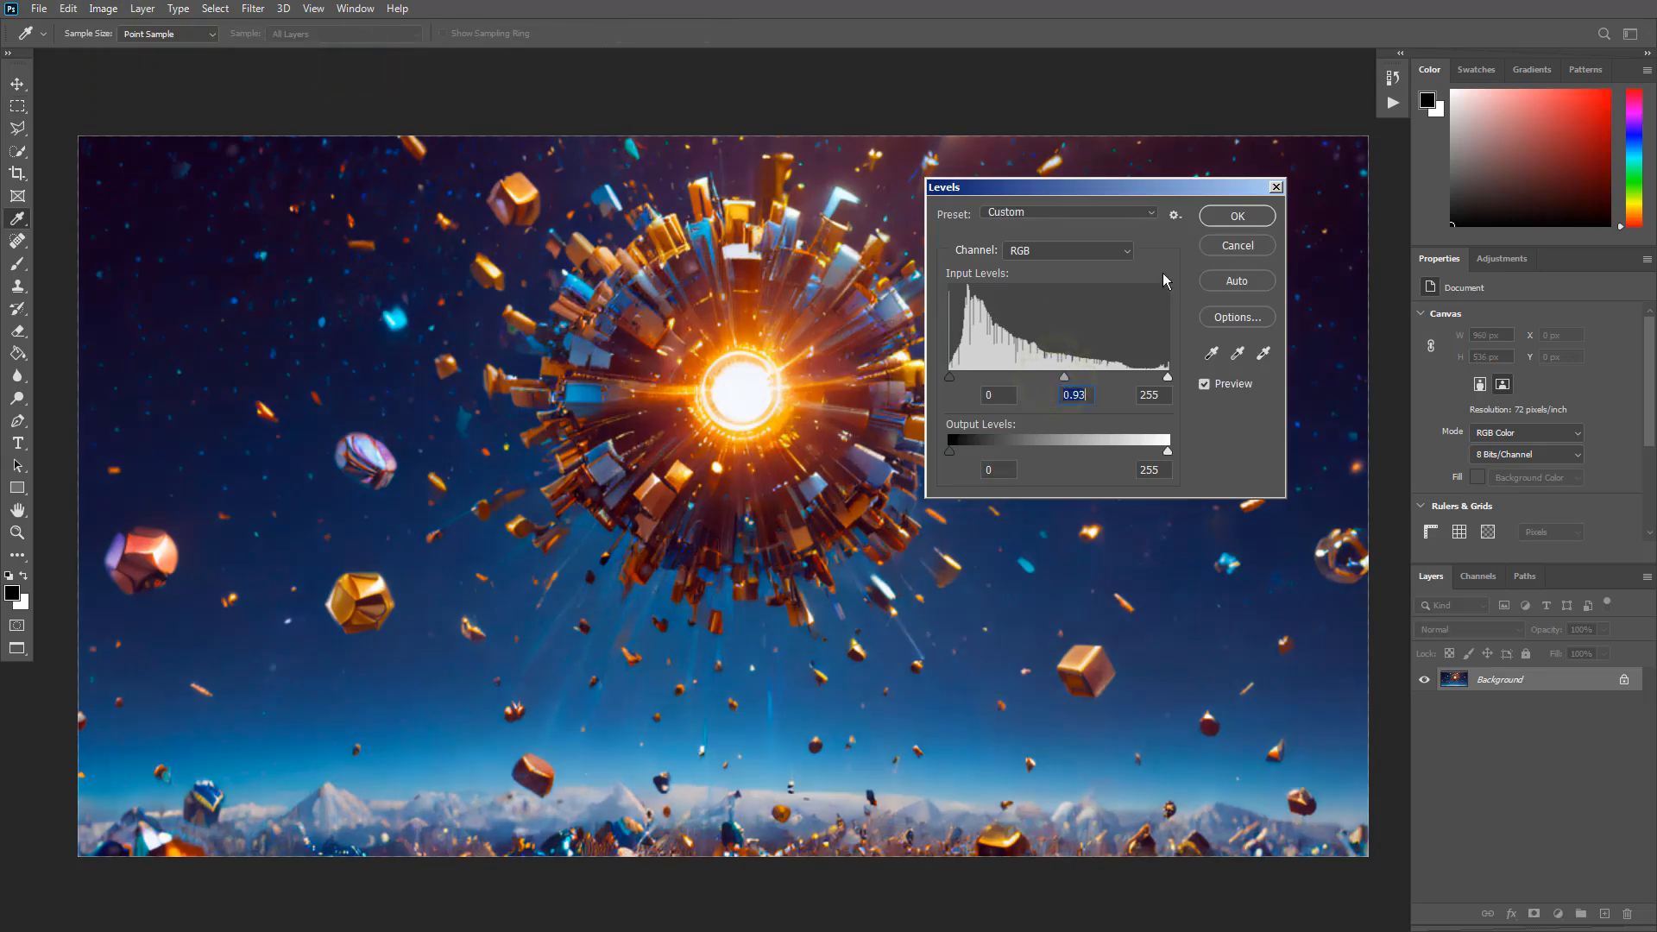
click(1232, 214)
Apply an Exposure adjustment with exposure +0.29 and a slightly negative offset
click(103, 8)
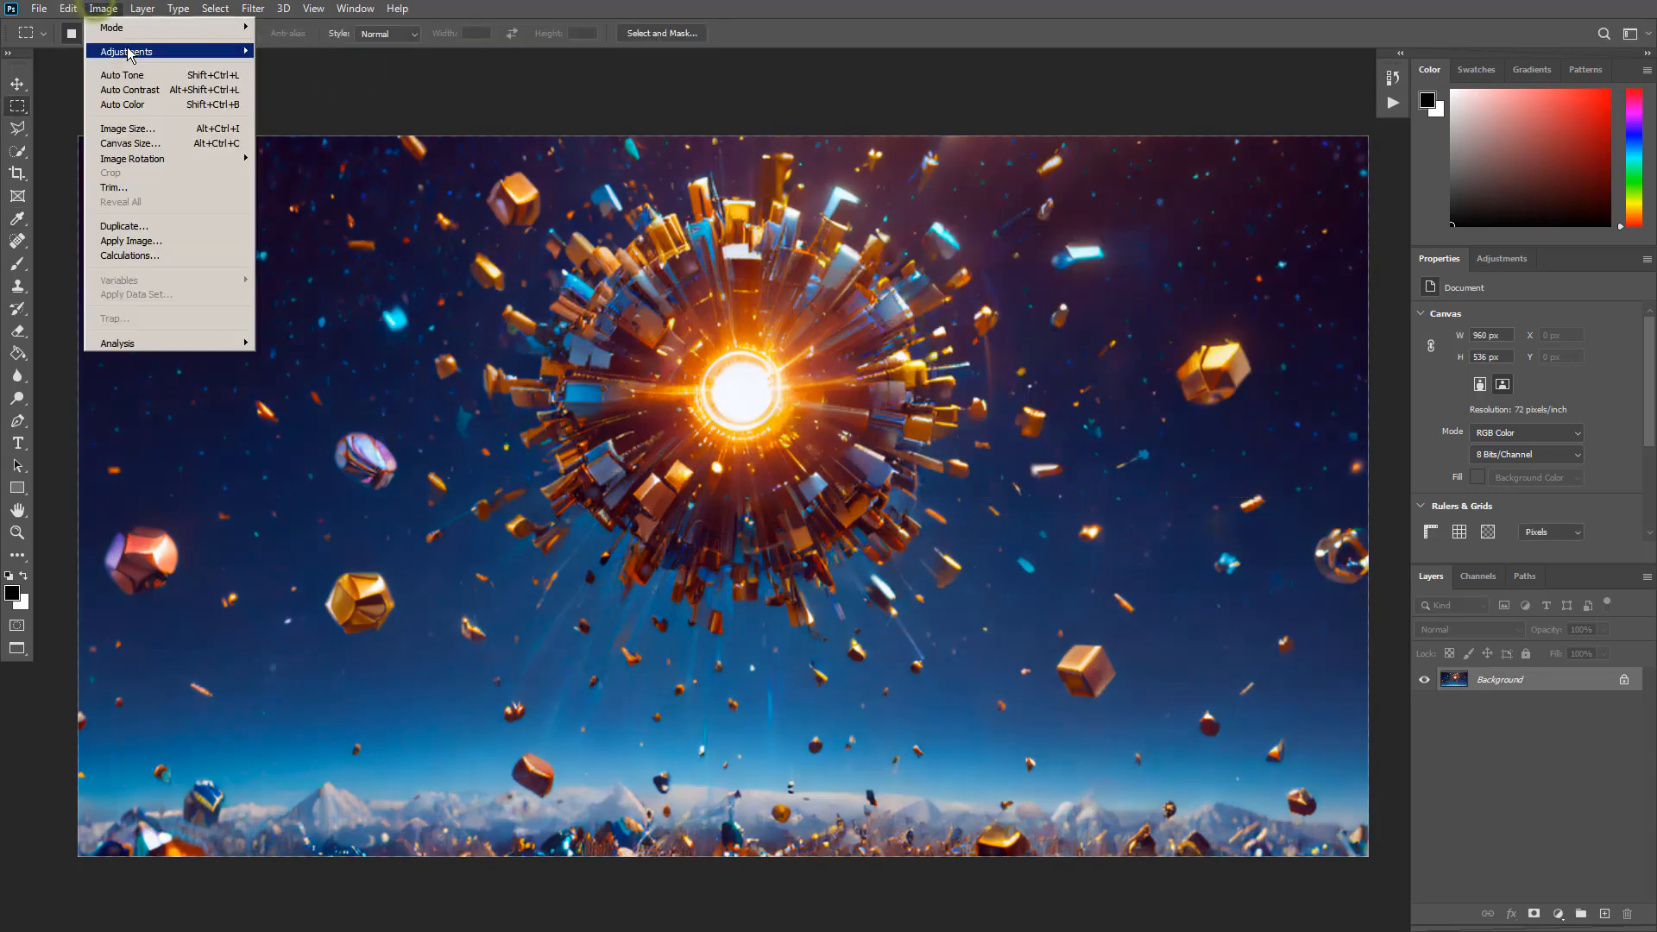
mouse_move(249, 52)
click(321, 93)
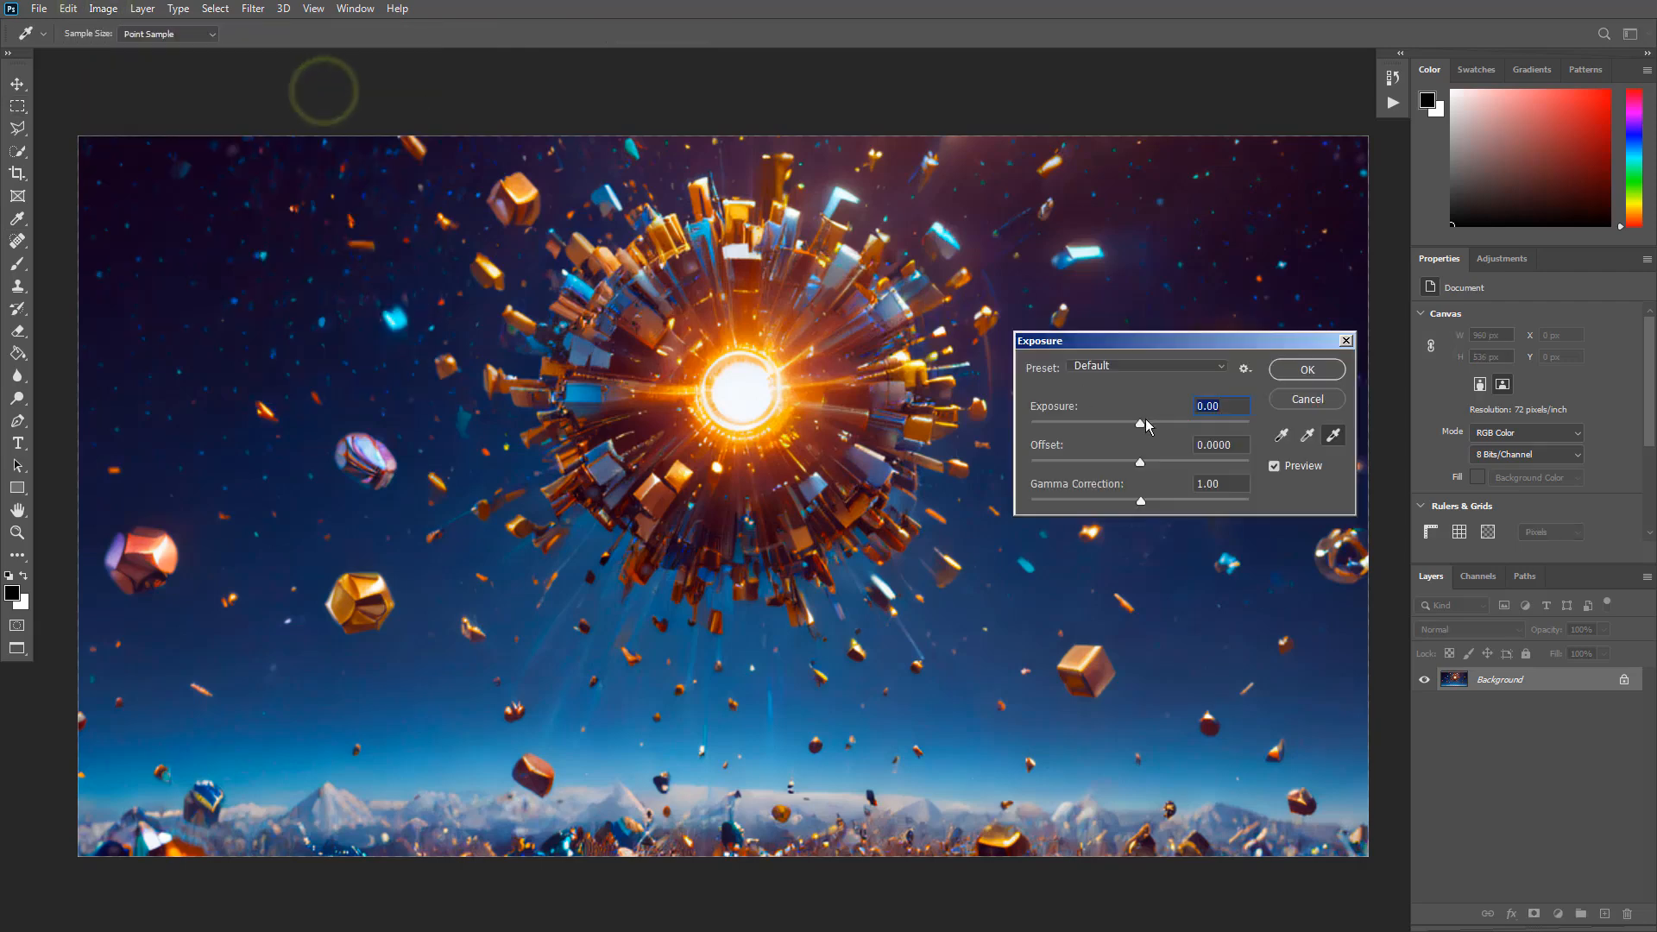
drag(1139, 423, 1137, 464)
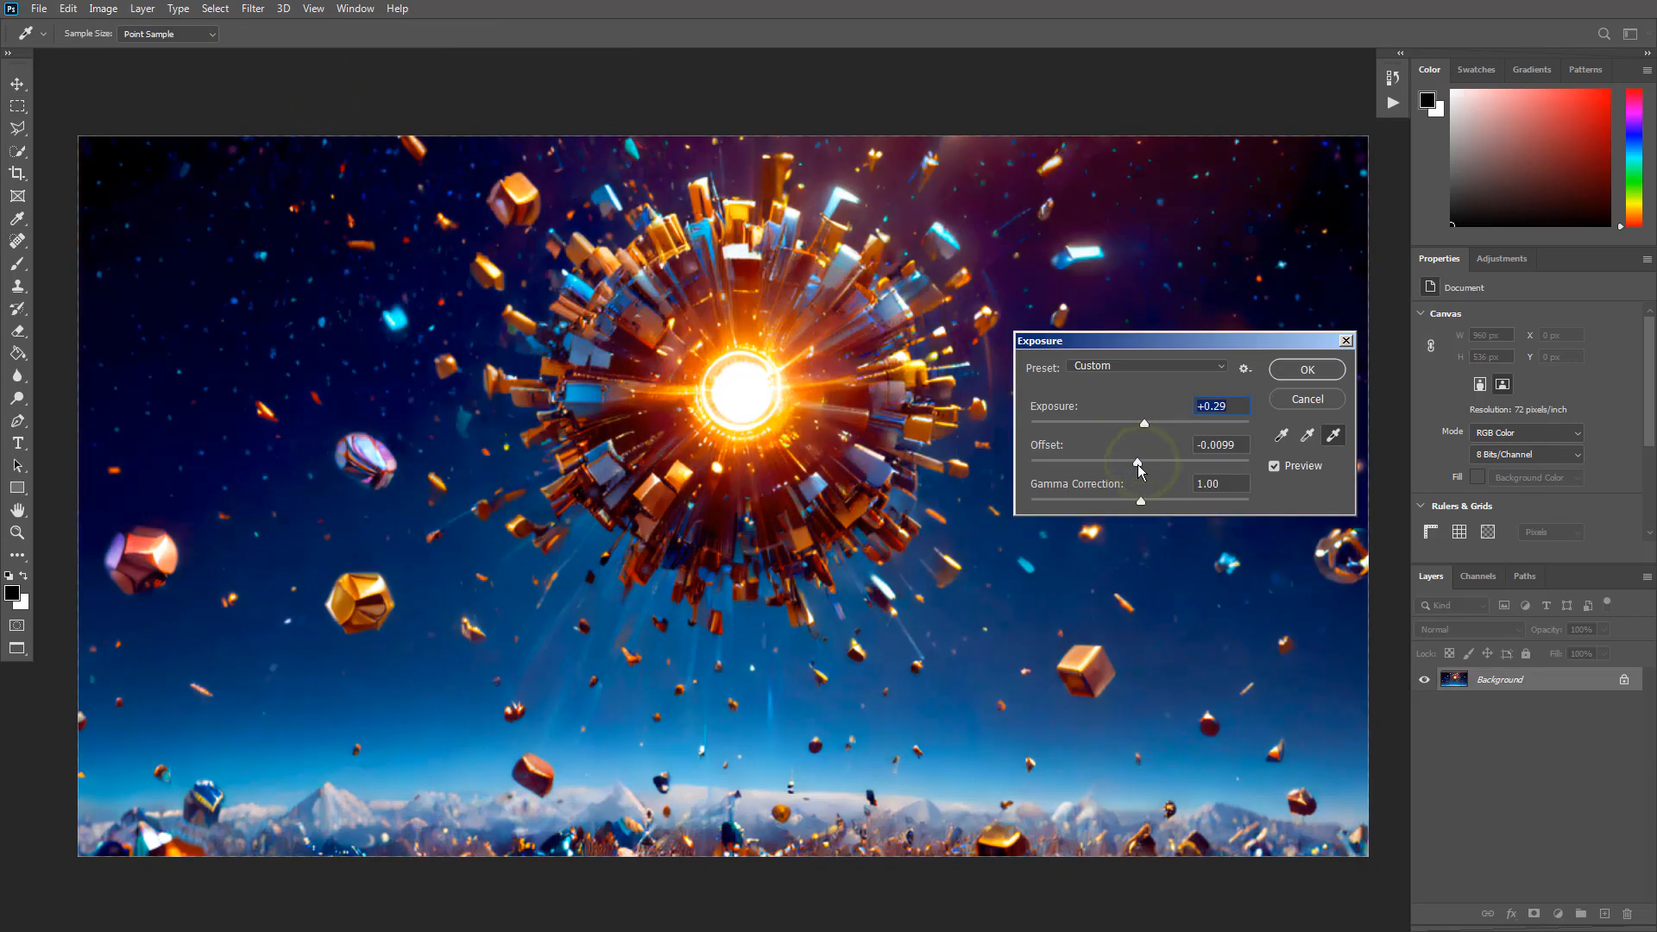
click(1304, 369)
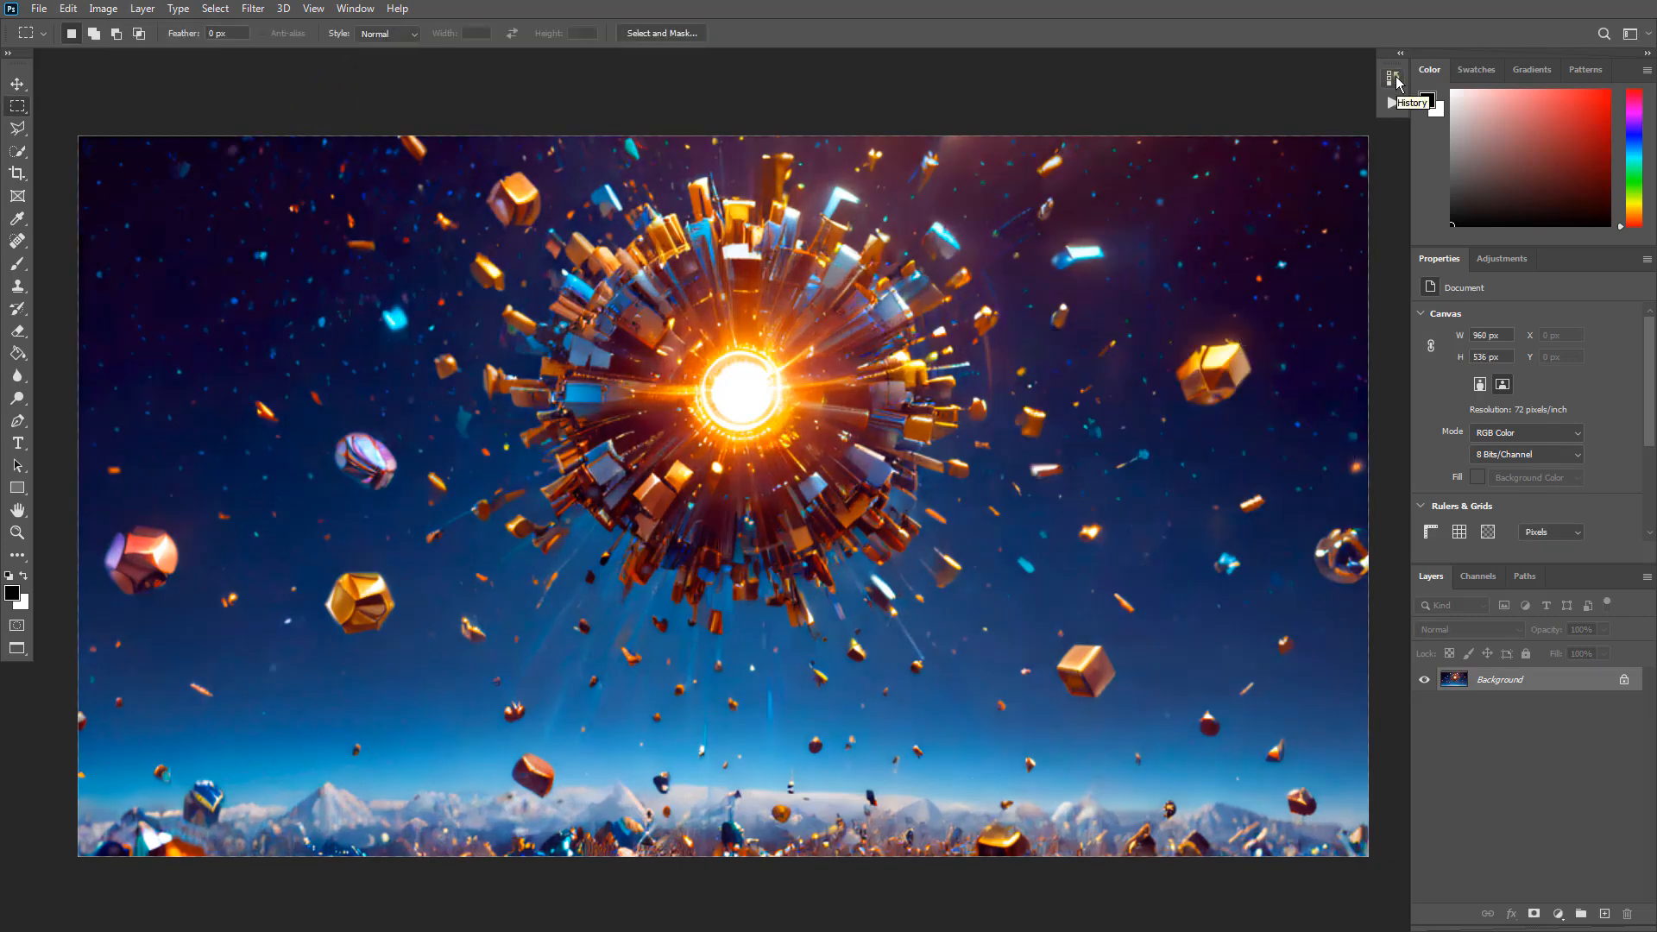
Compare the original image with the final Exposure state in the history, ending on the Exposure state
click(1398, 82)
click(1265, 95)
click(1272, 226)
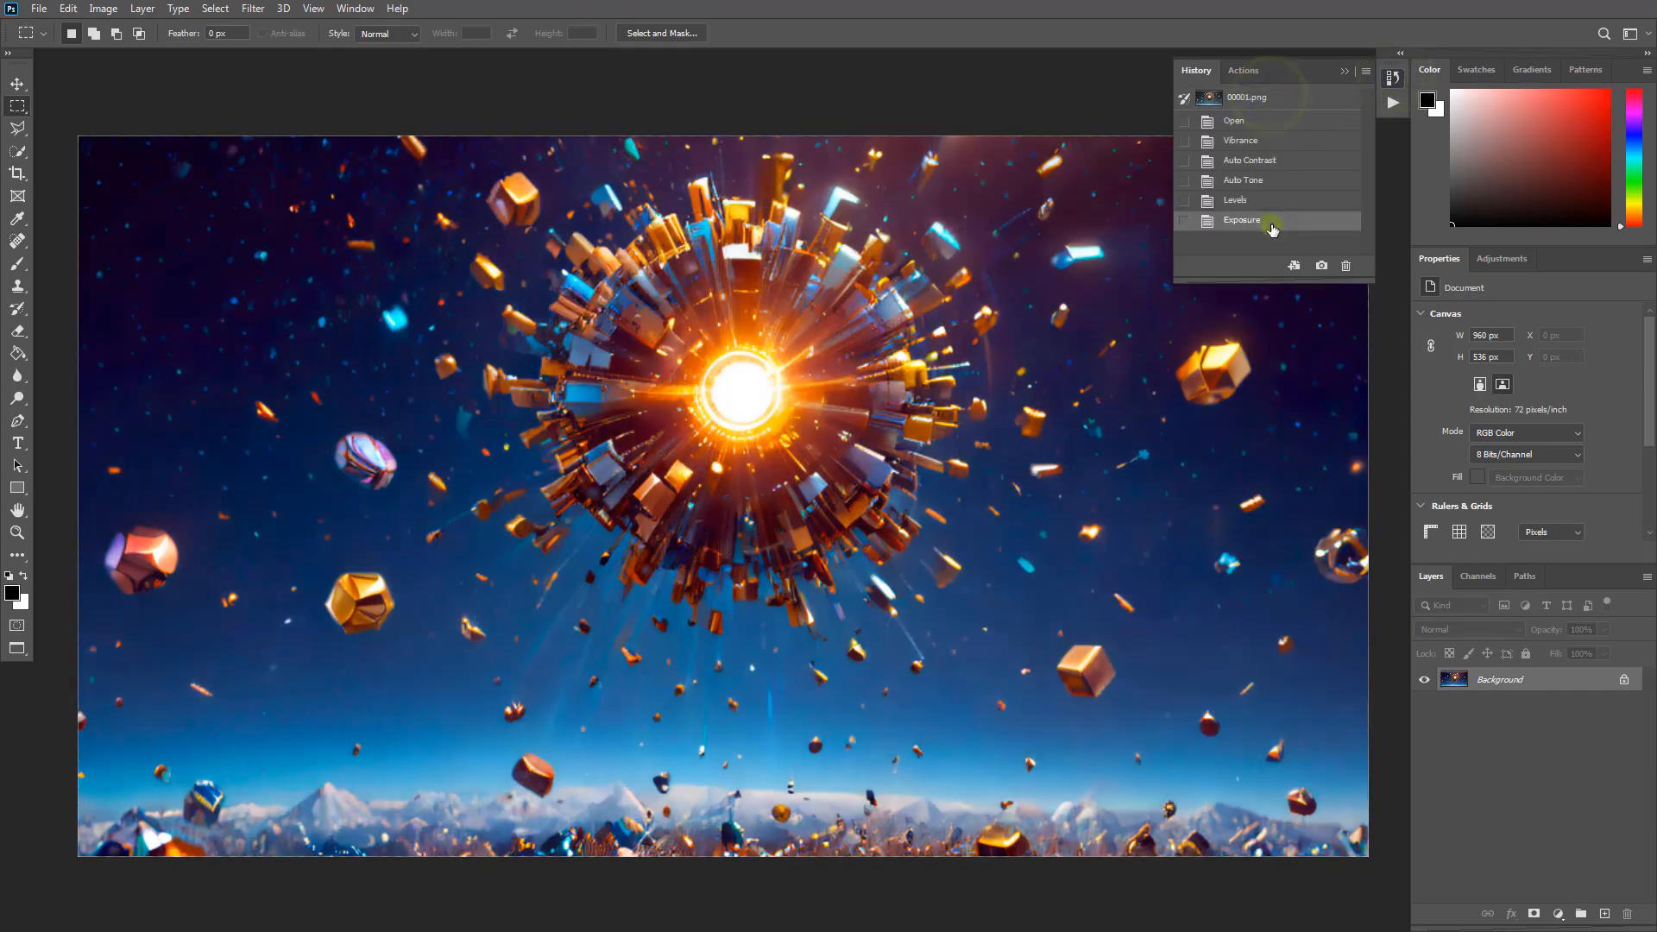
click(1271, 98)
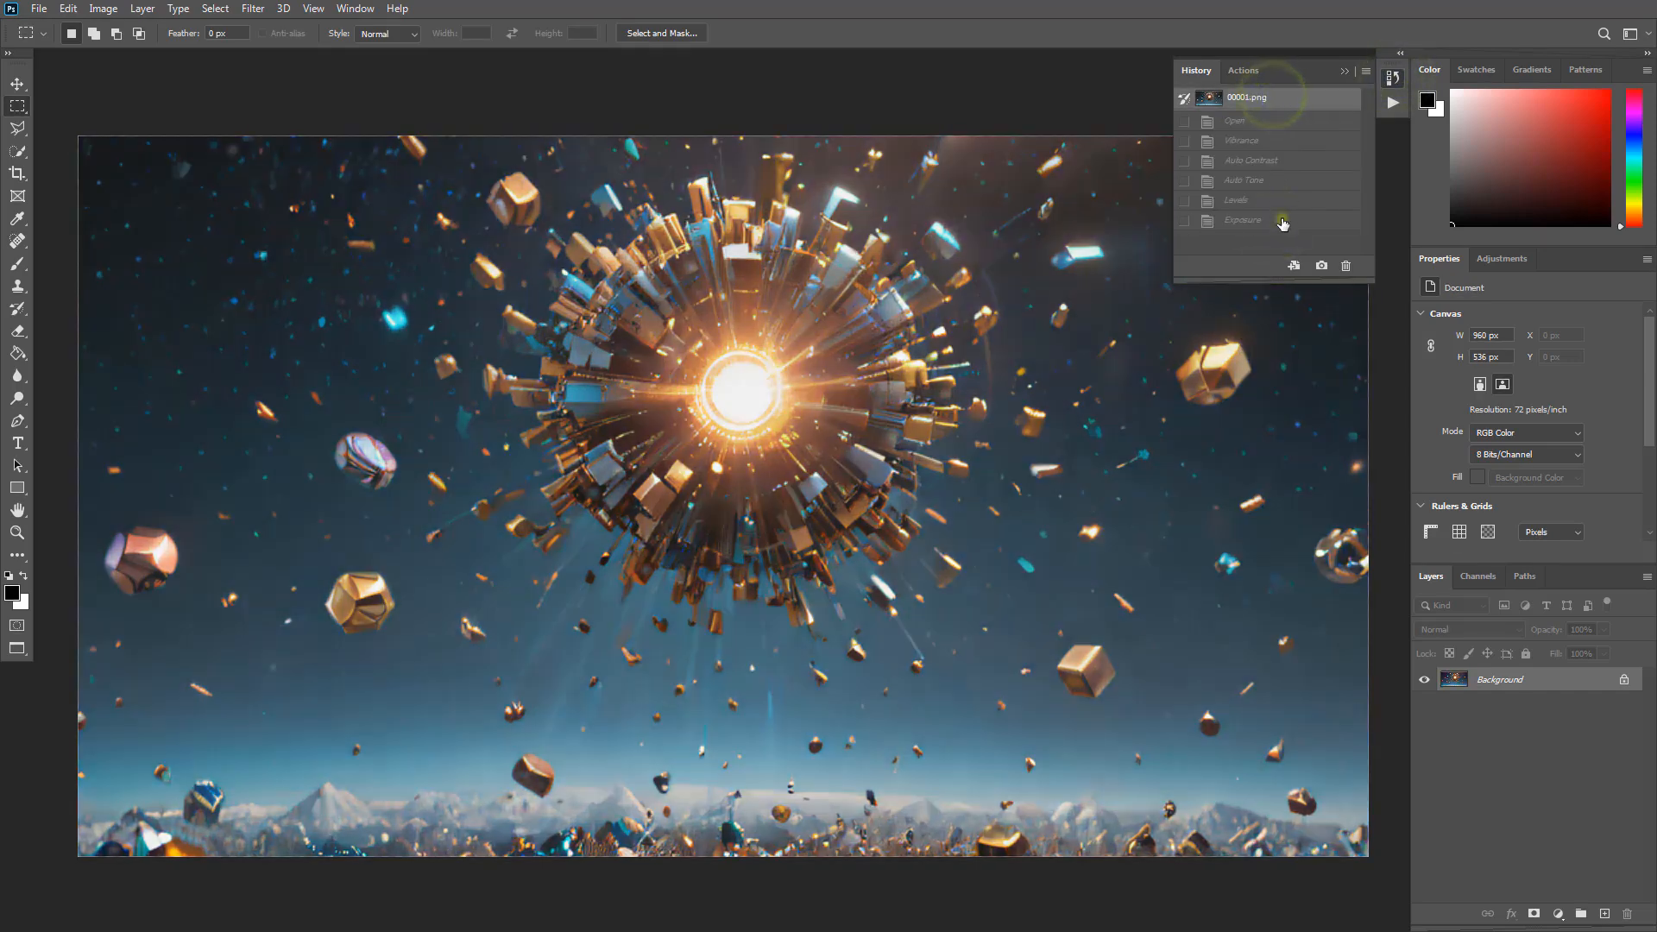
click(1281, 221)
click(1271, 97)
click(1284, 223)
click(1283, 225)
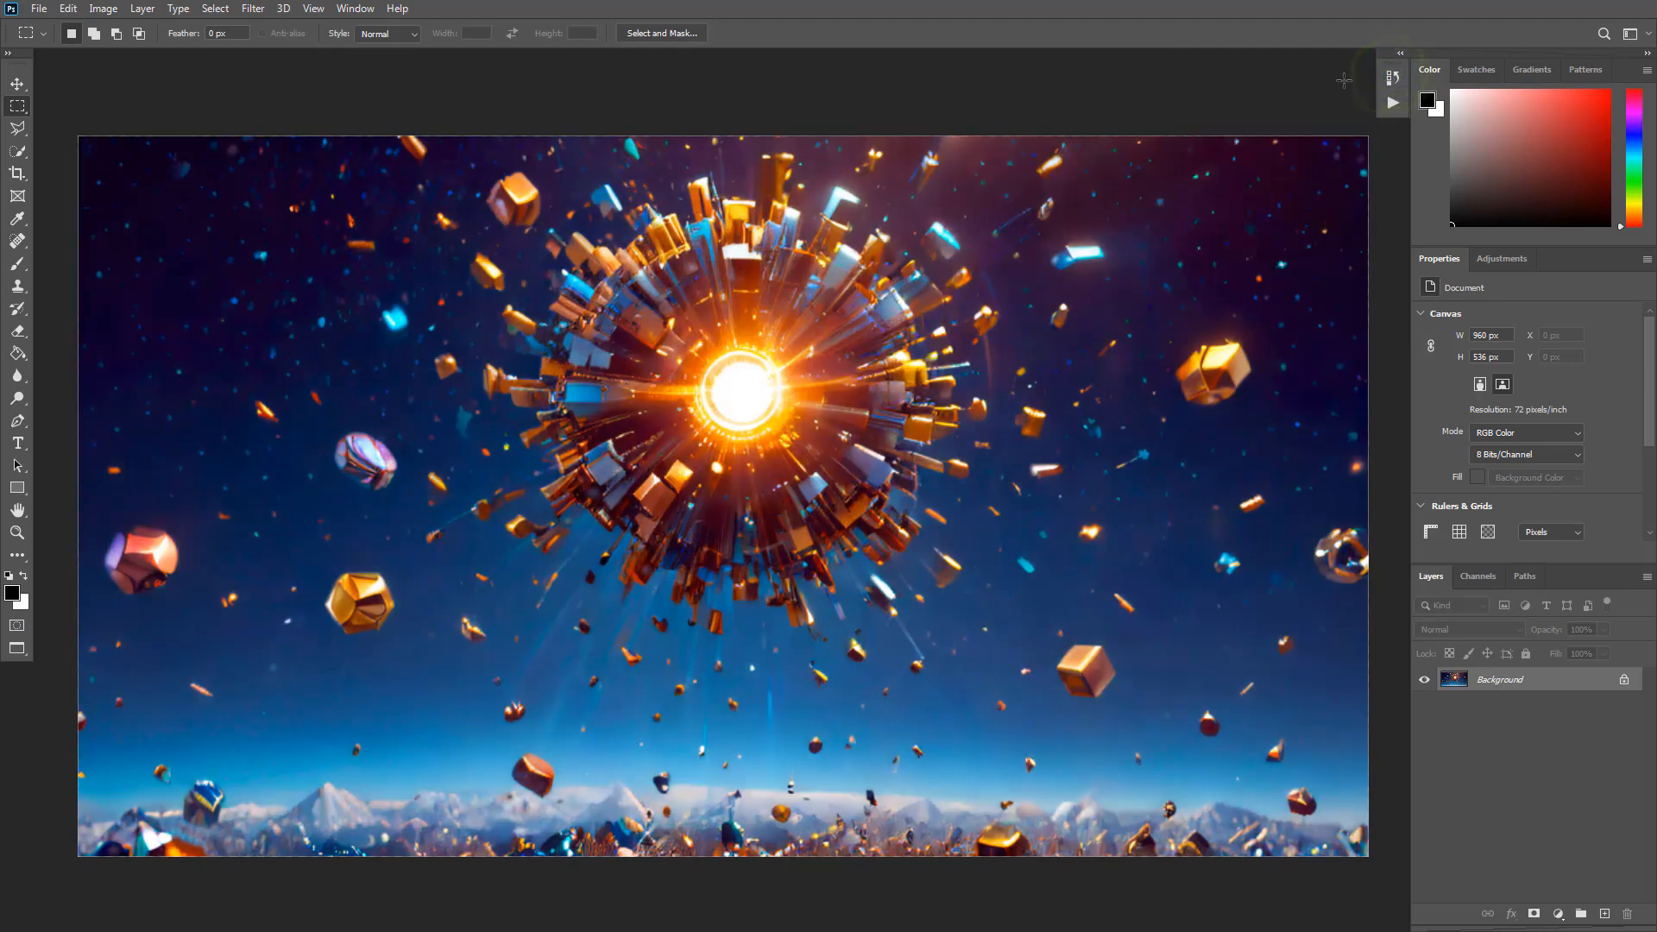